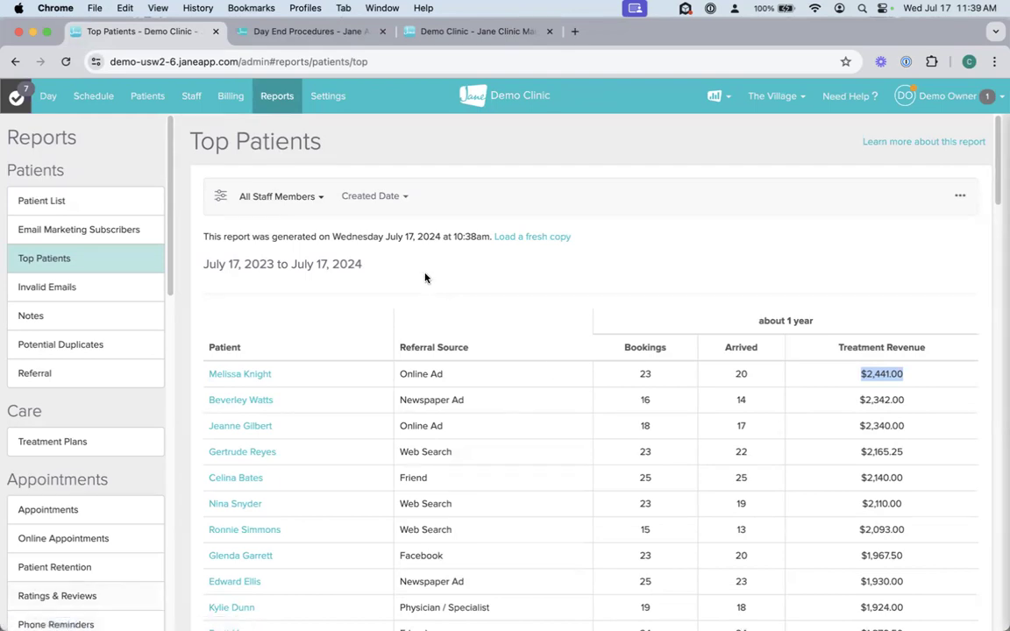
# Step: Filter the Top Patients report to only the first staff member in the list
pyautogui.click(280, 199)
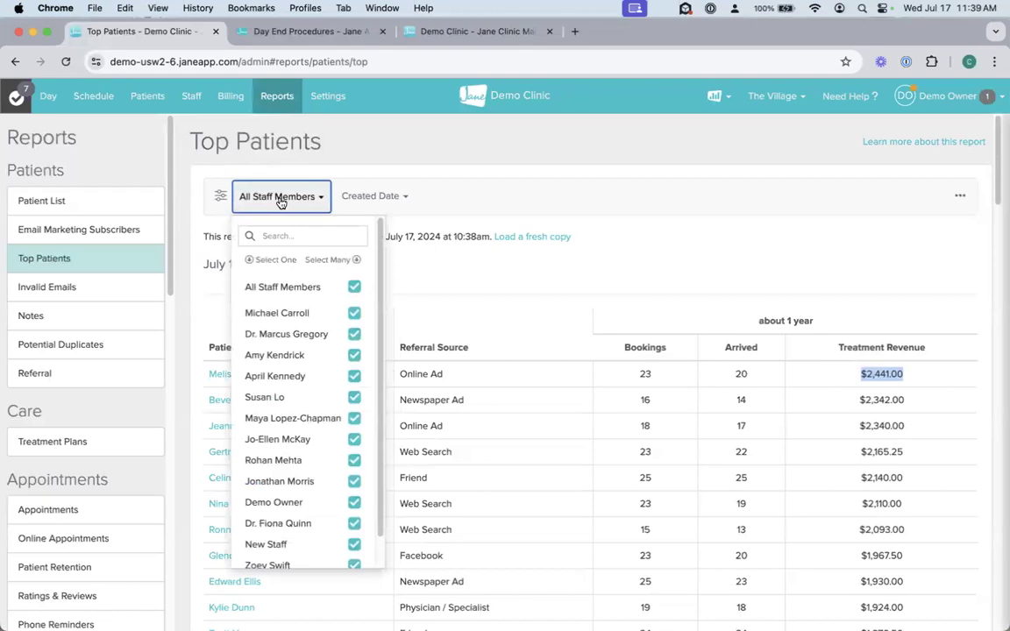
pyautogui.click(280, 314)
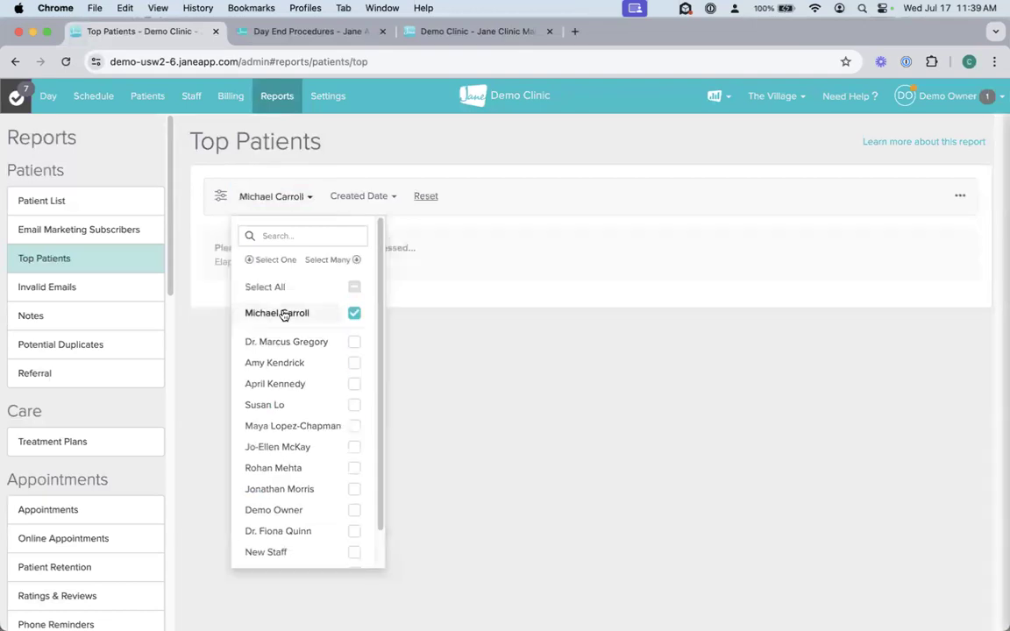
pyautogui.click(596, 227)
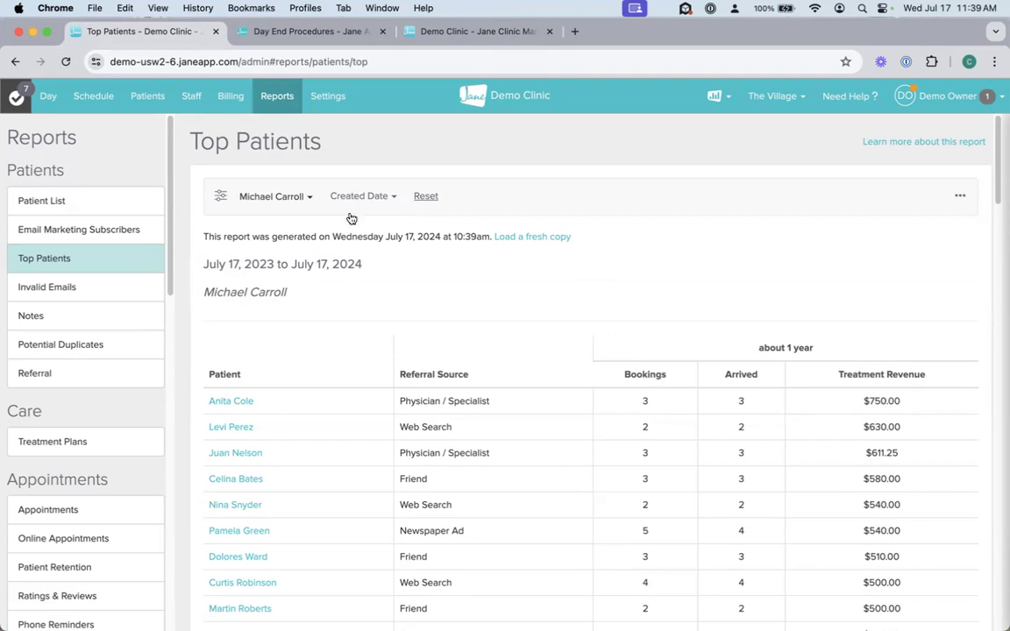
# Step: Set the Top Patients report's staff filter back to all staff members
pyautogui.click(288, 198)
pyautogui.click(272, 287)
pyautogui.click(611, 235)
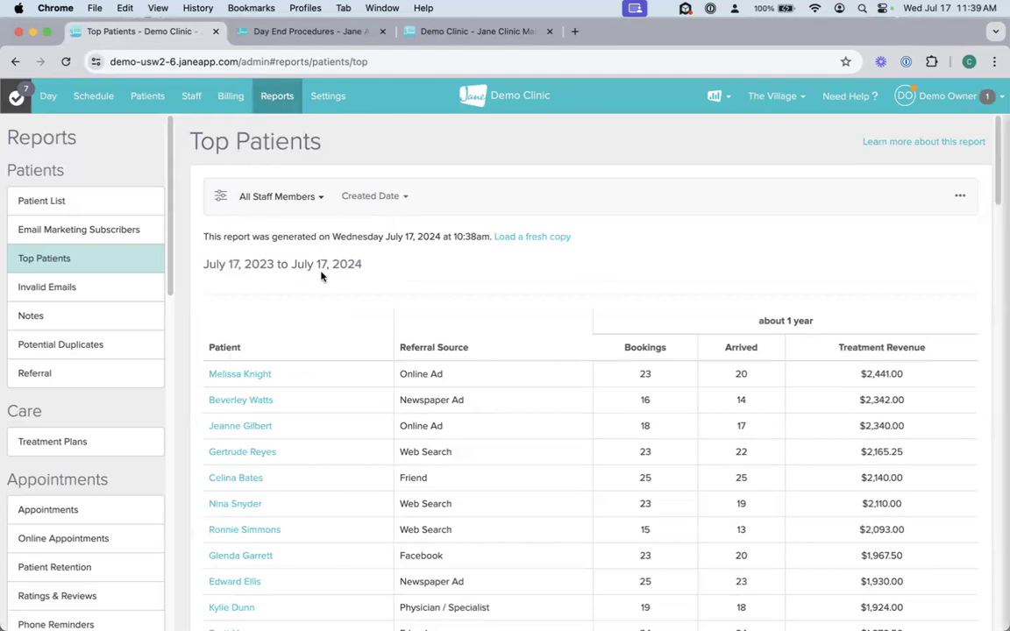
# Step: Open the Patient List report and look at its patient status and appointment date filter options
pyautogui.click(61, 204)
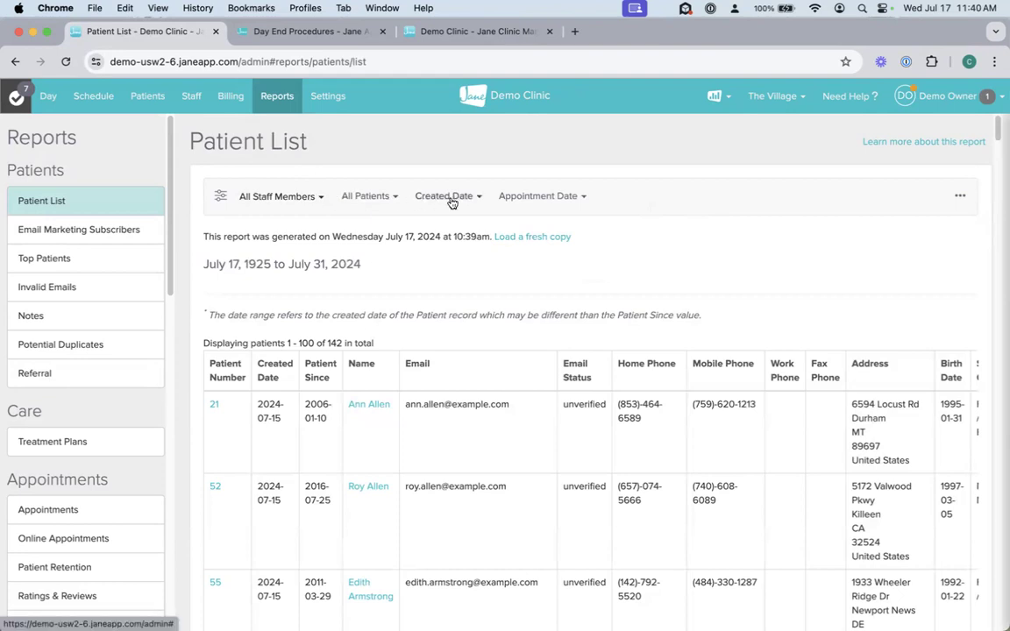
pyautogui.click(375, 197)
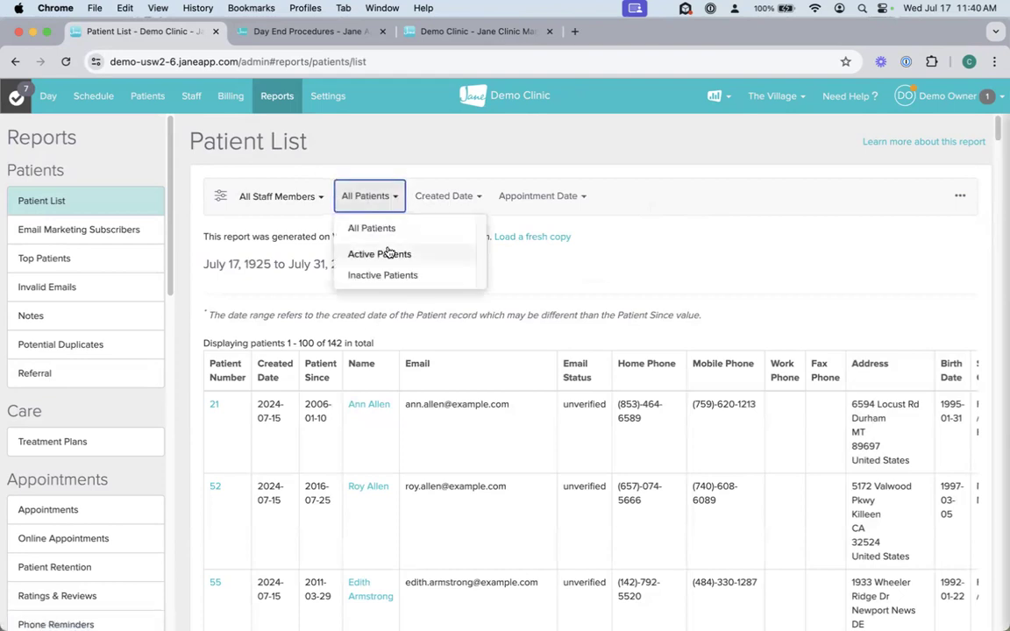
pyautogui.click(534, 197)
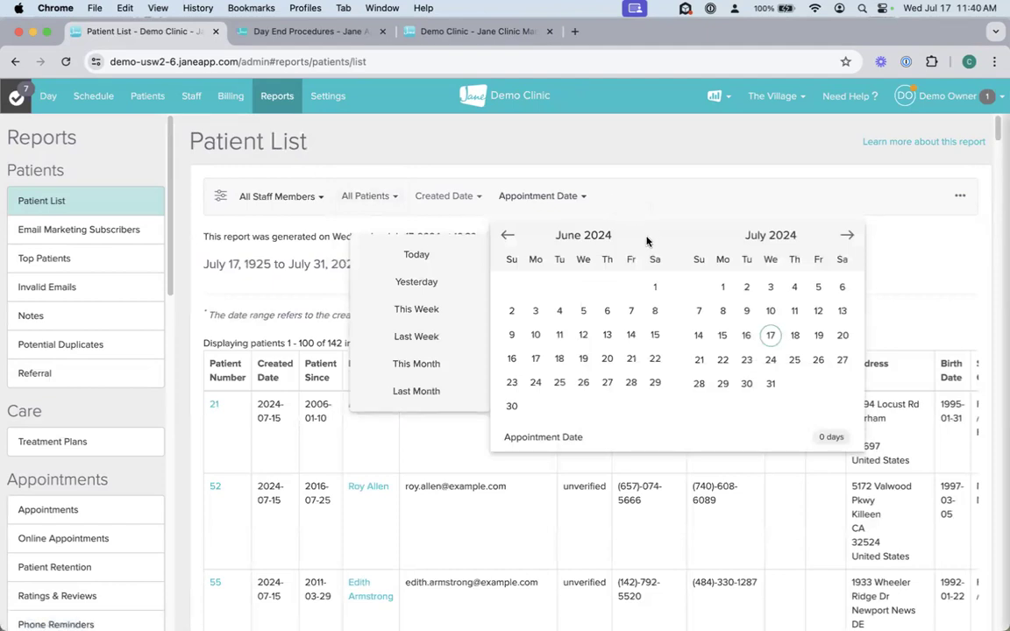
pyautogui.click(668, 193)
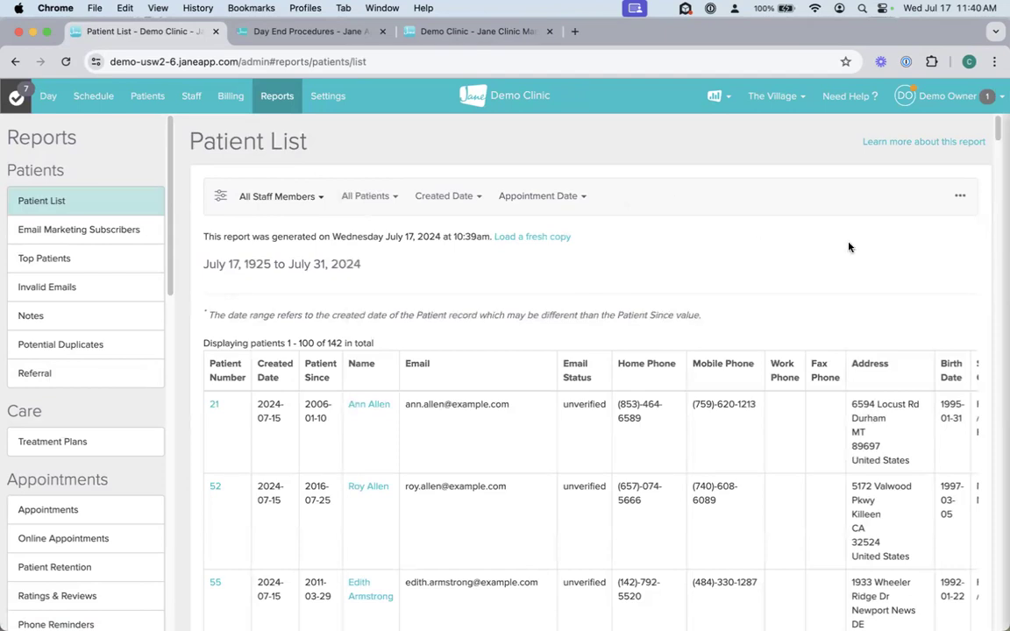
# Step: Check the Patient List report's print and export options and highlight the first patient's email address
pyautogui.click(962, 195)
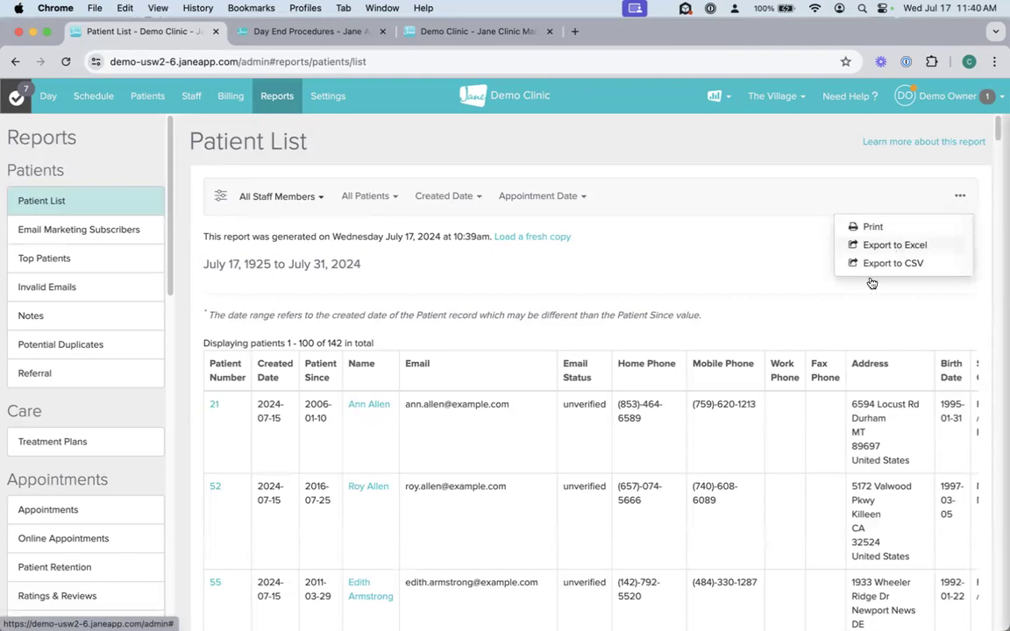
pyautogui.click(451, 451)
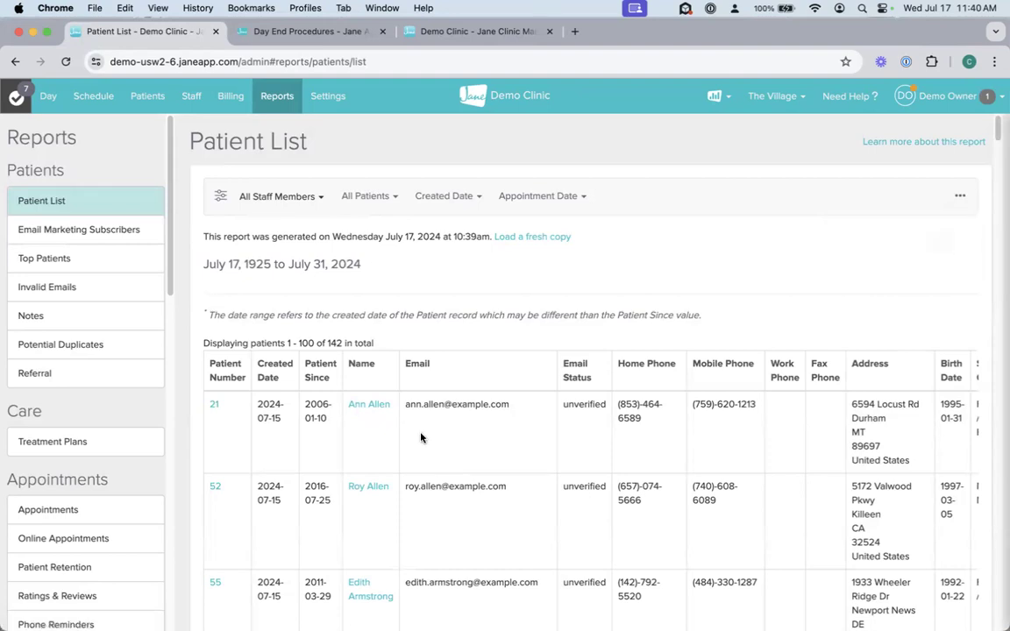
pyautogui.moveTo(404, 405); pyautogui.dragTo(514, 407)
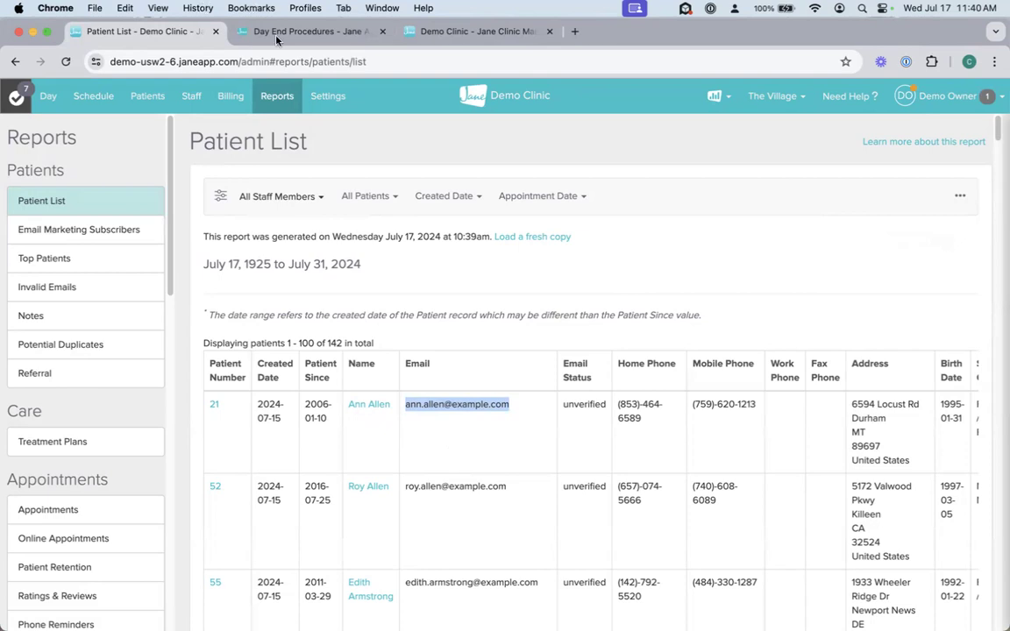
# Step: Look through the Billing area's reports and claim submission categories, and open the rejected claim submissions
pyautogui.click(232, 98)
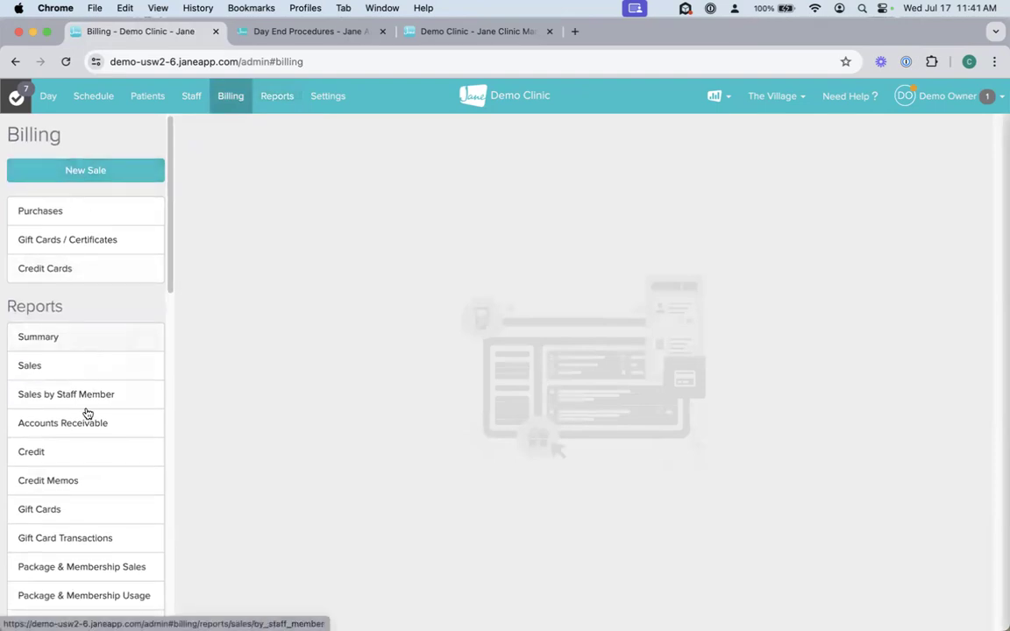
pyautogui.scroll(-4, 85, 463)
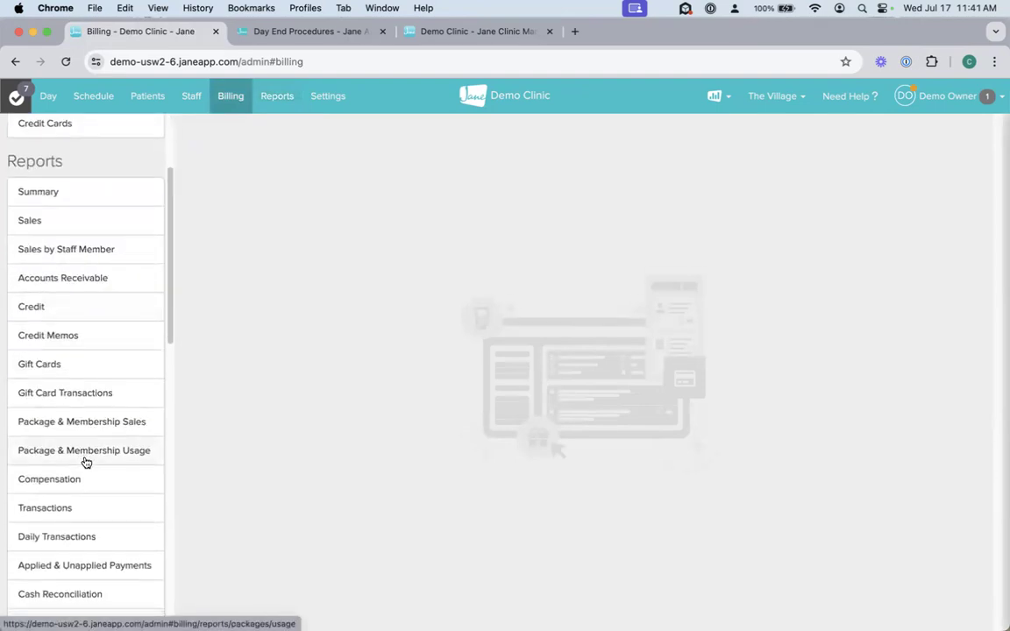
pyautogui.scroll(-5, 86, 462)
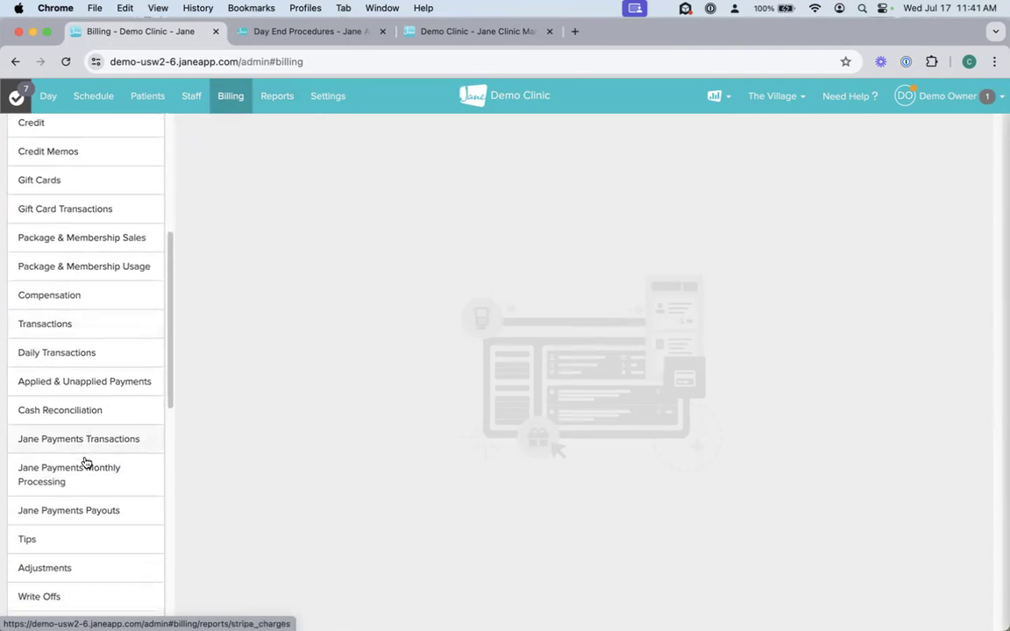
pyautogui.scroll(-8, 86, 462)
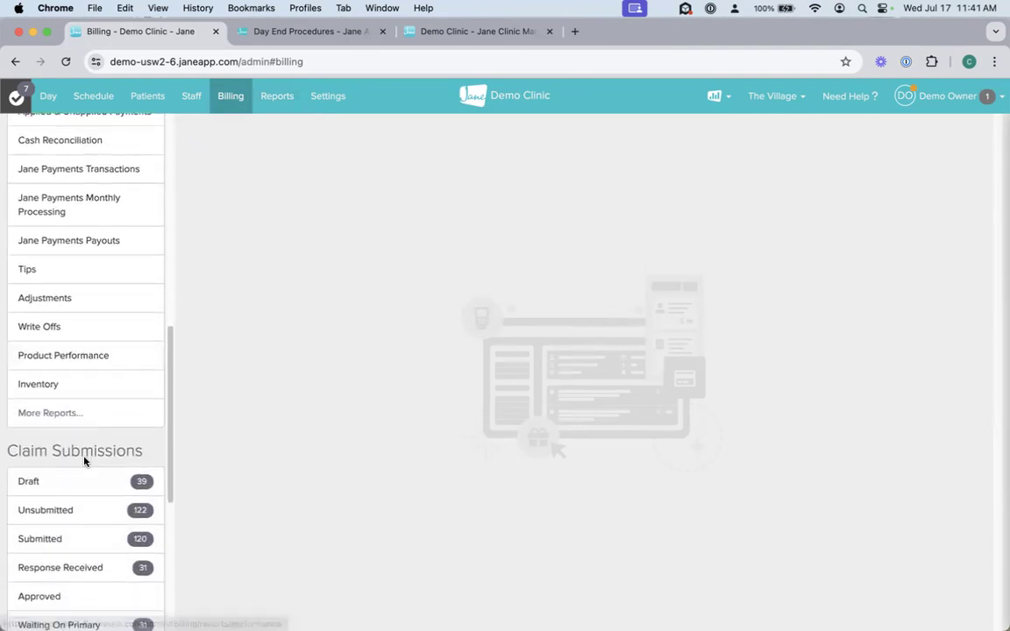
pyautogui.scroll(-1, 85, 462)
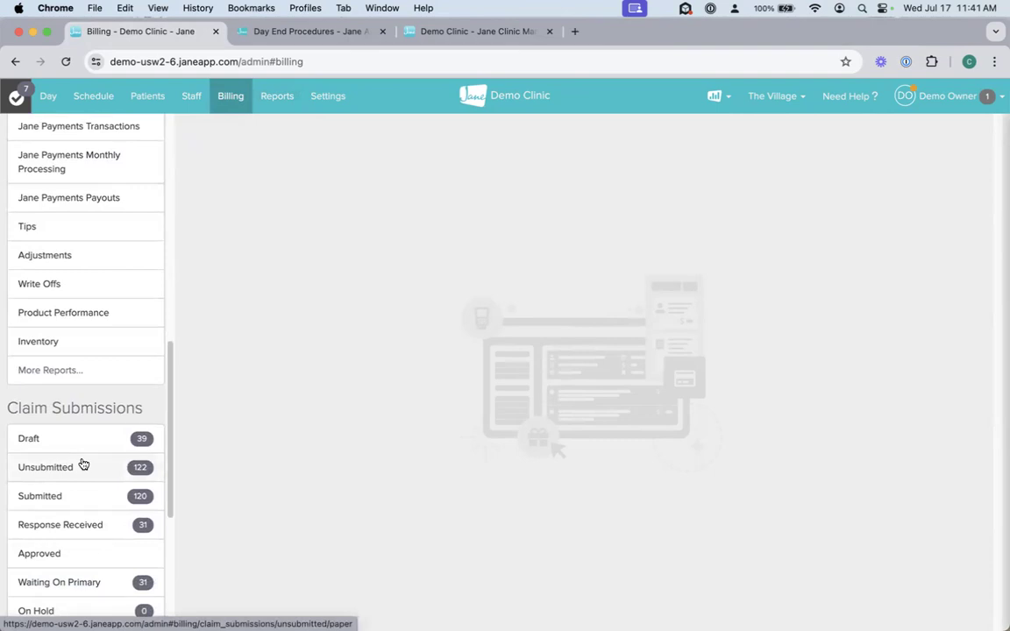
pyautogui.scroll(-4, 69, 518)
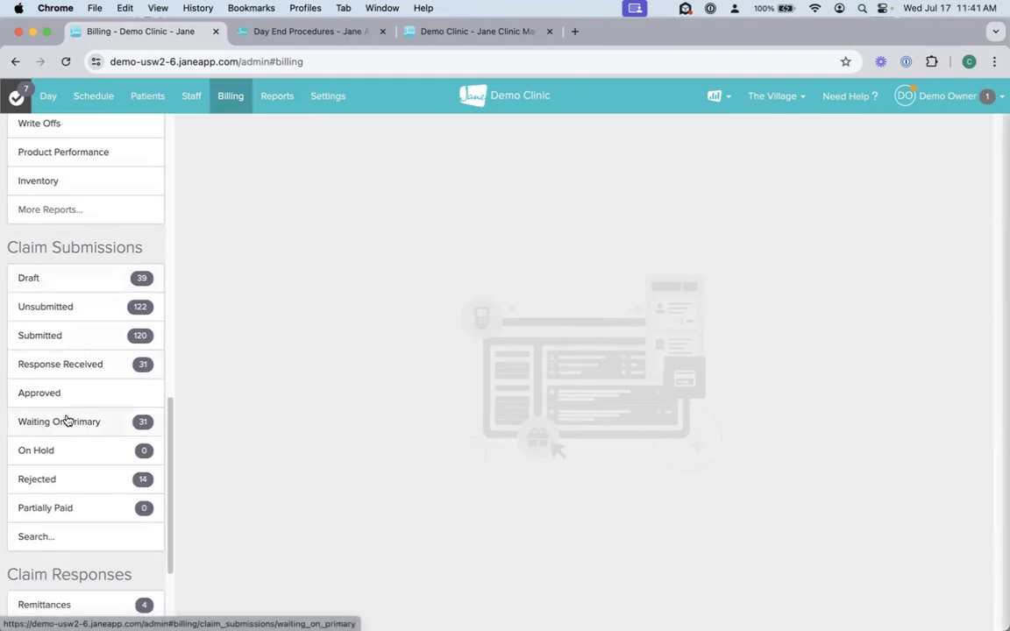
pyautogui.click(58, 481)
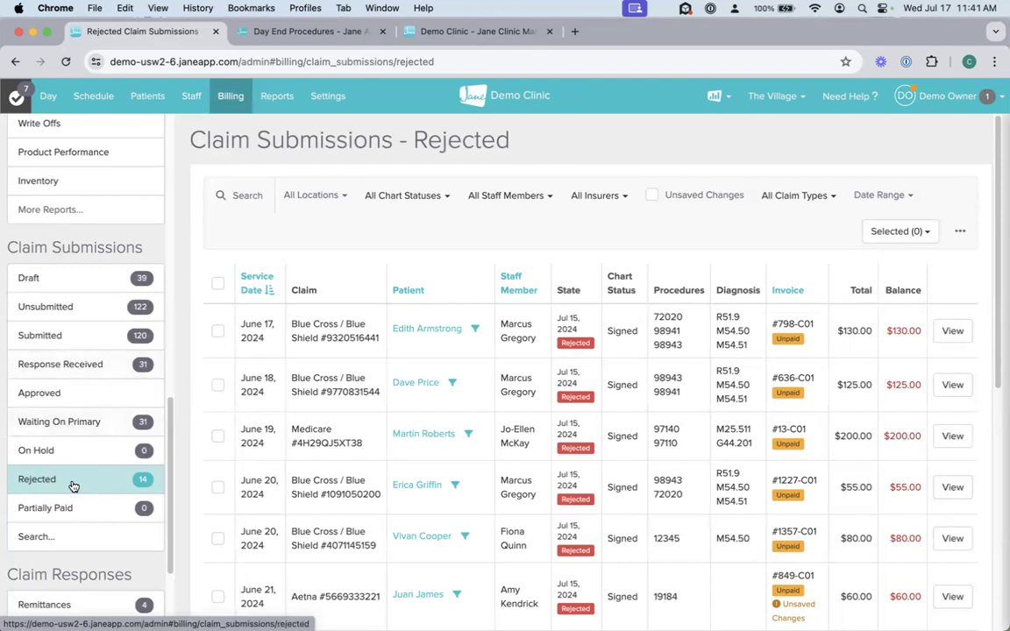
pyautogui.scroll(-3, 70, 485)
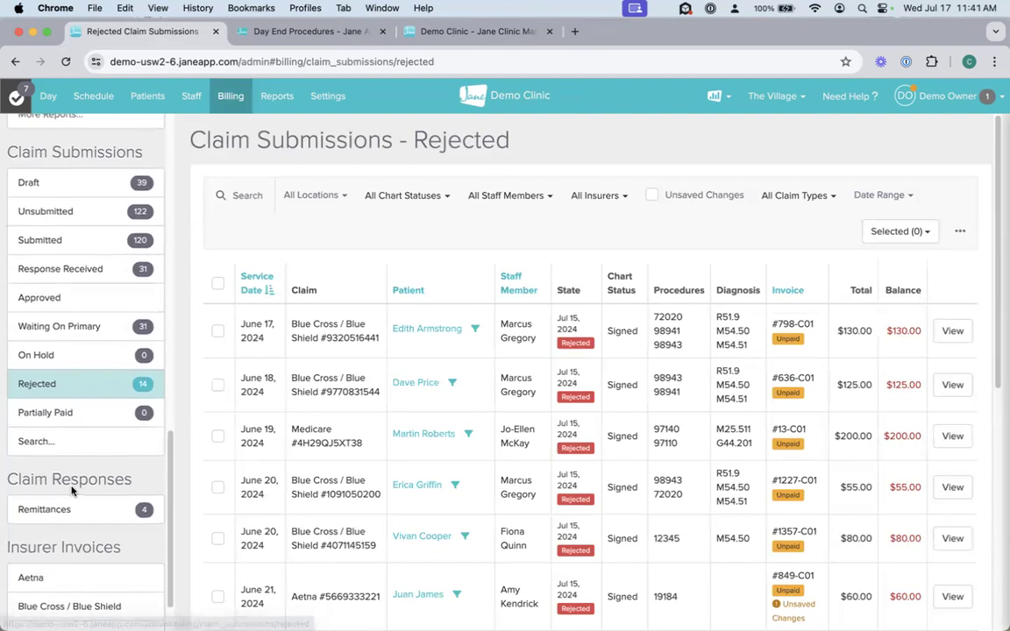
pyautogui.scroll(5, 73, 492)
pyautogui.scroll(5, 74, 493)
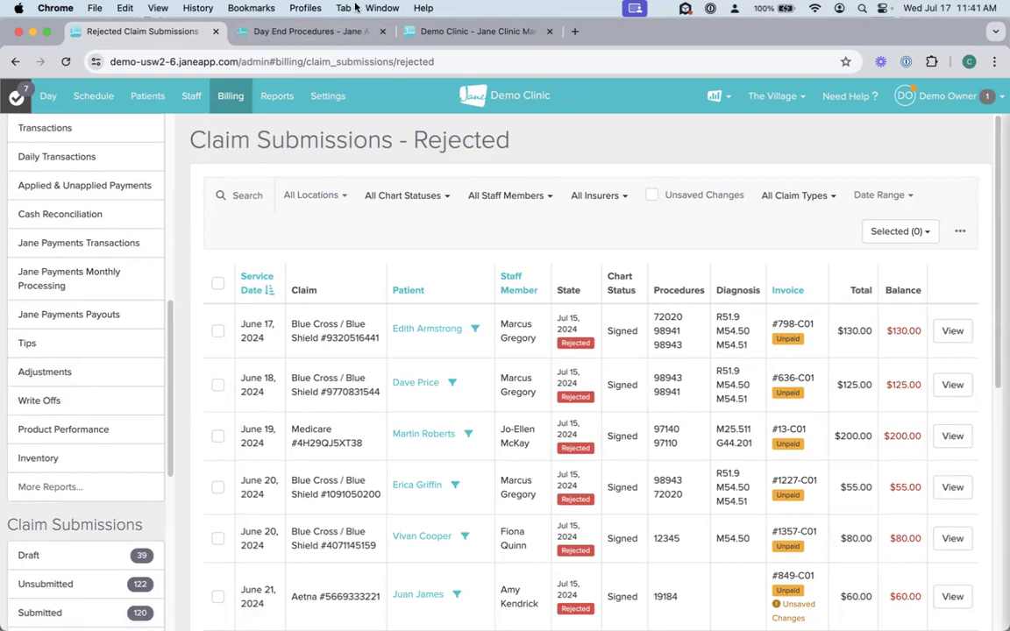
# Step: Open the Compensation report from the billing section of Reports
pyautogui.click(277, 98)
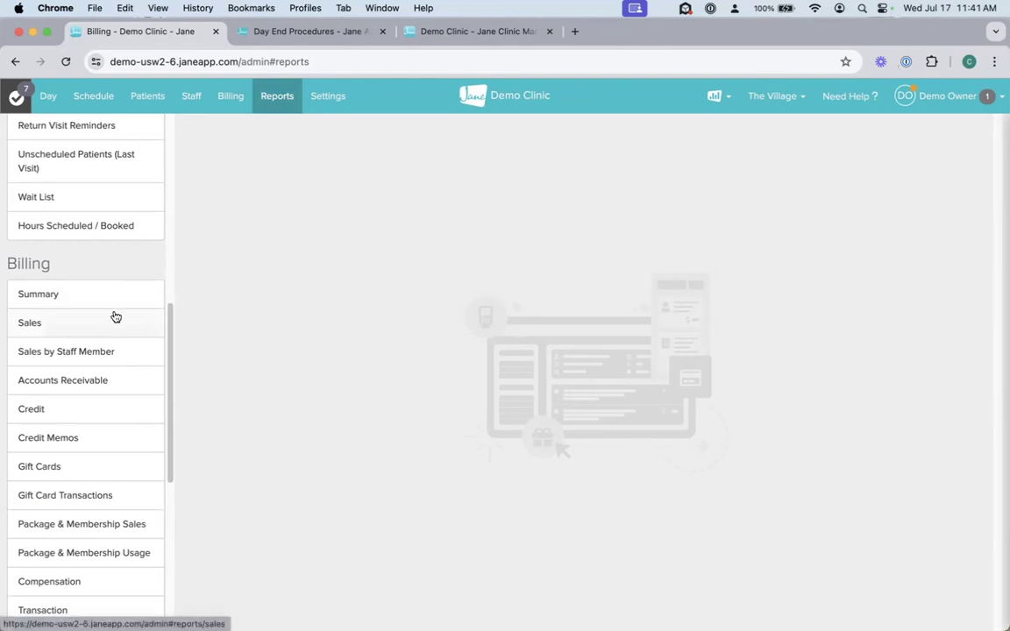
pyautogui.scroll(-5, 67, 431)
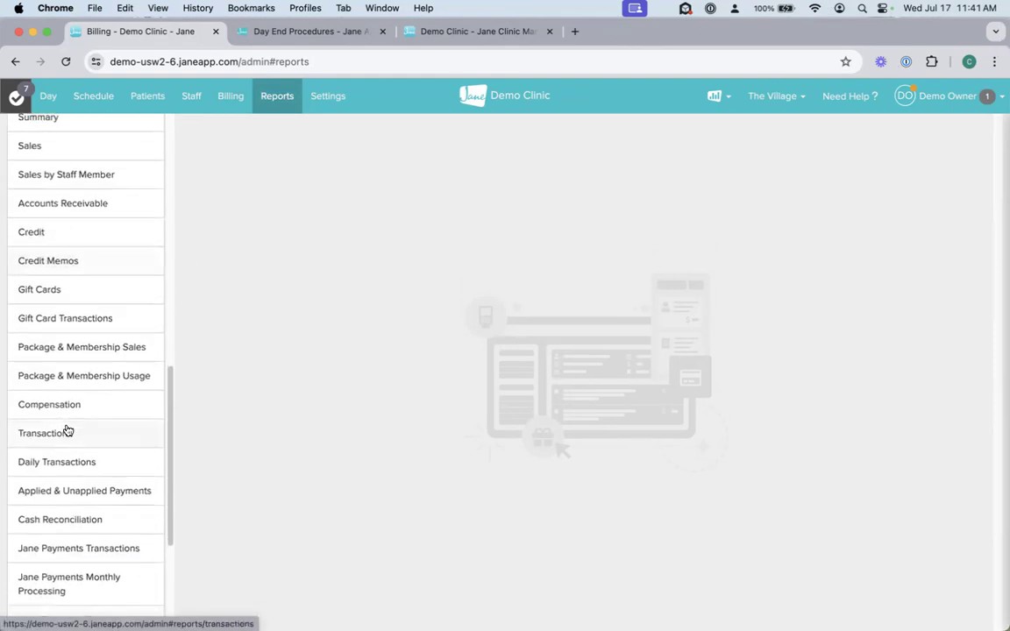
pyautogui.scroll(-5, 67, 430)
pyautogui.scroll(10, 67, 430)
pyautogui.scroll(-10, 68, 429)
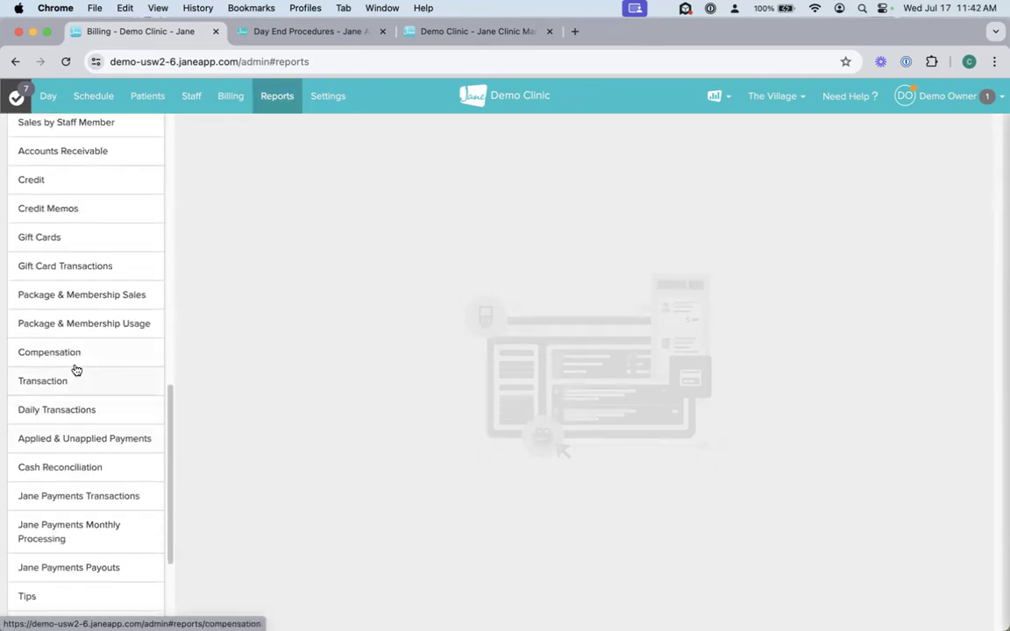
pyautogui.click(70, 354)
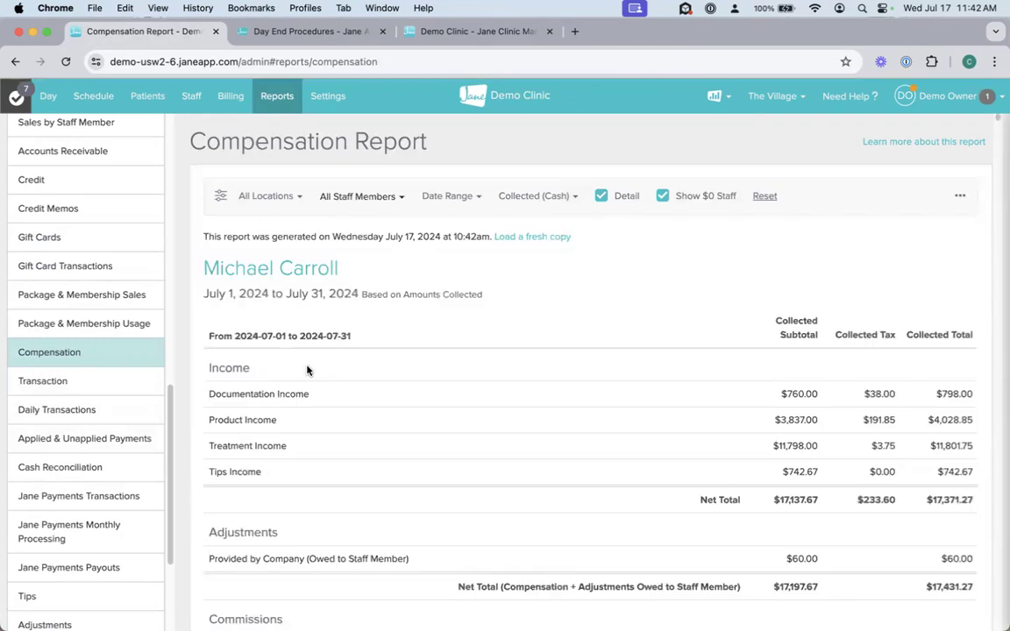
# Step: Set the Compensation report's date range to July 1–17, 2024, and check its cash and accrual basis options
pyautogui.click(374, 198)
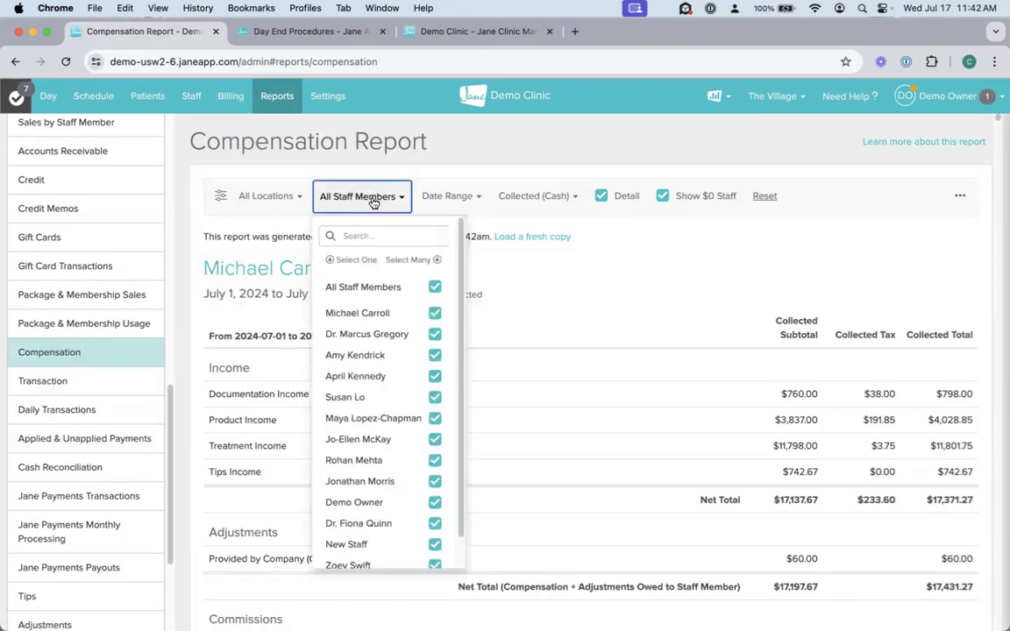
pyautogui.click(622, 270)
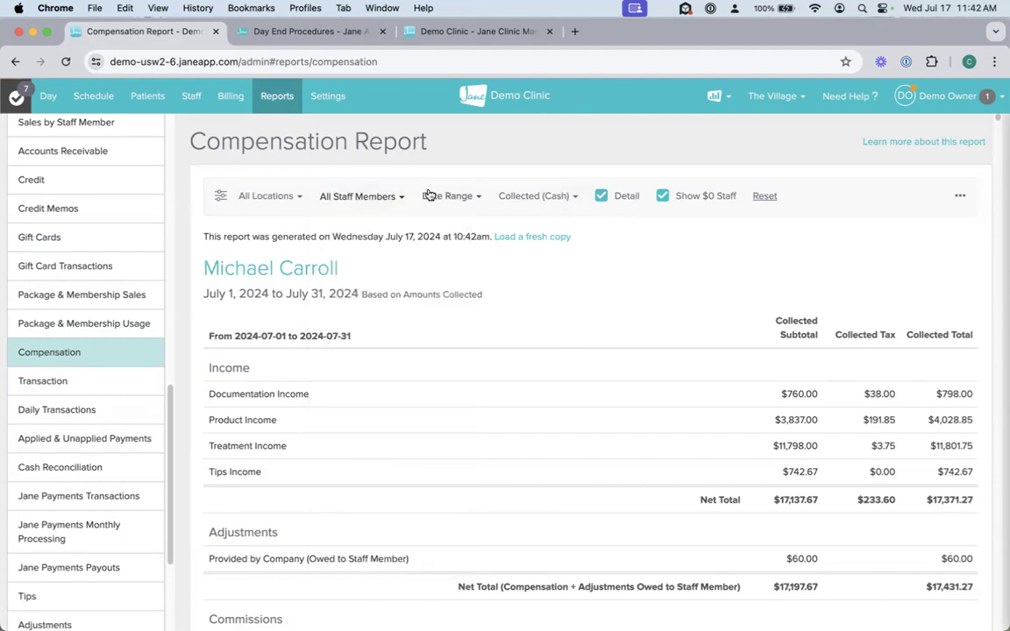
pyautogui.click(458, 195)
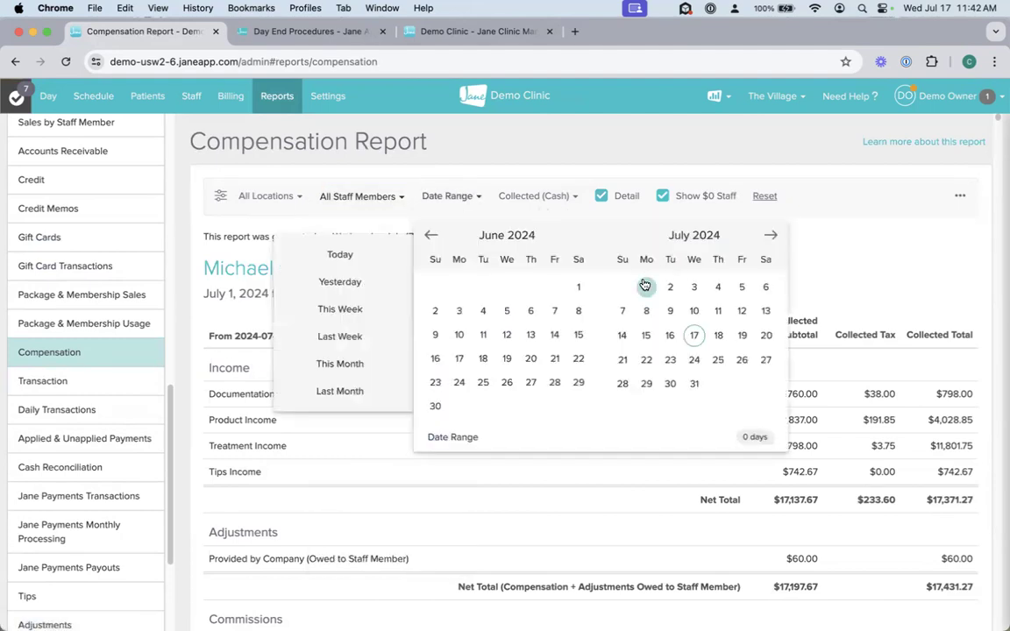
pyautogui.click(647, 287)
pyautogui.click(692, 338)
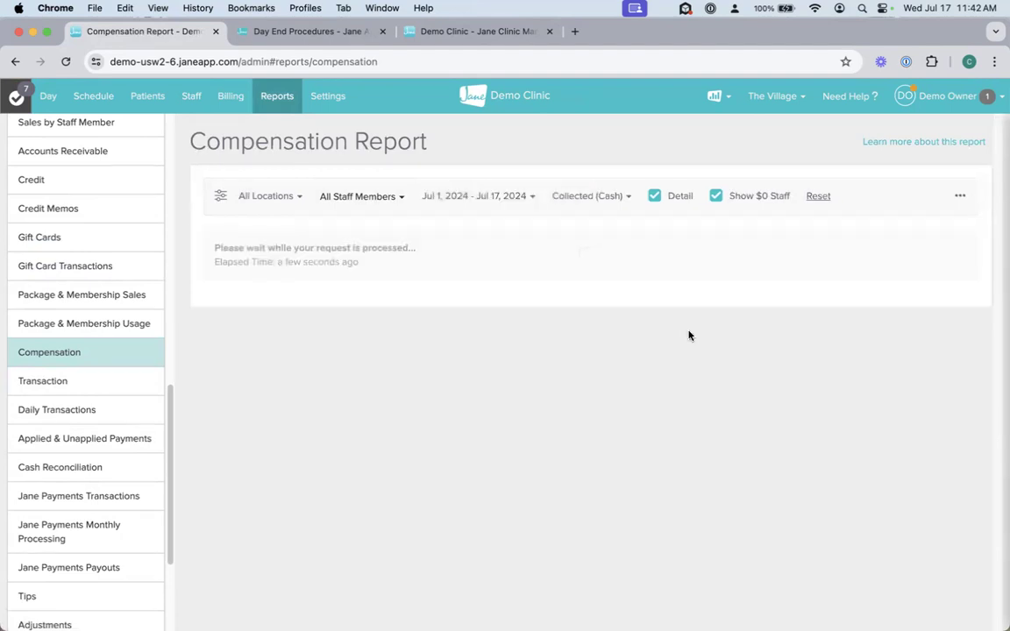
pyautogui.click(594, 198)
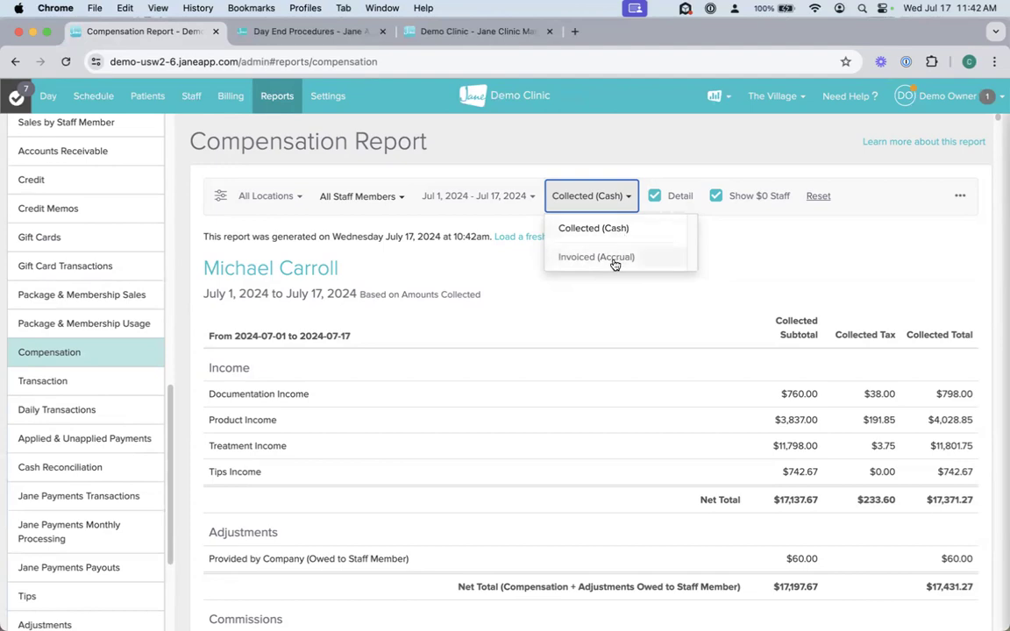
pyautogui.click(814, 254)
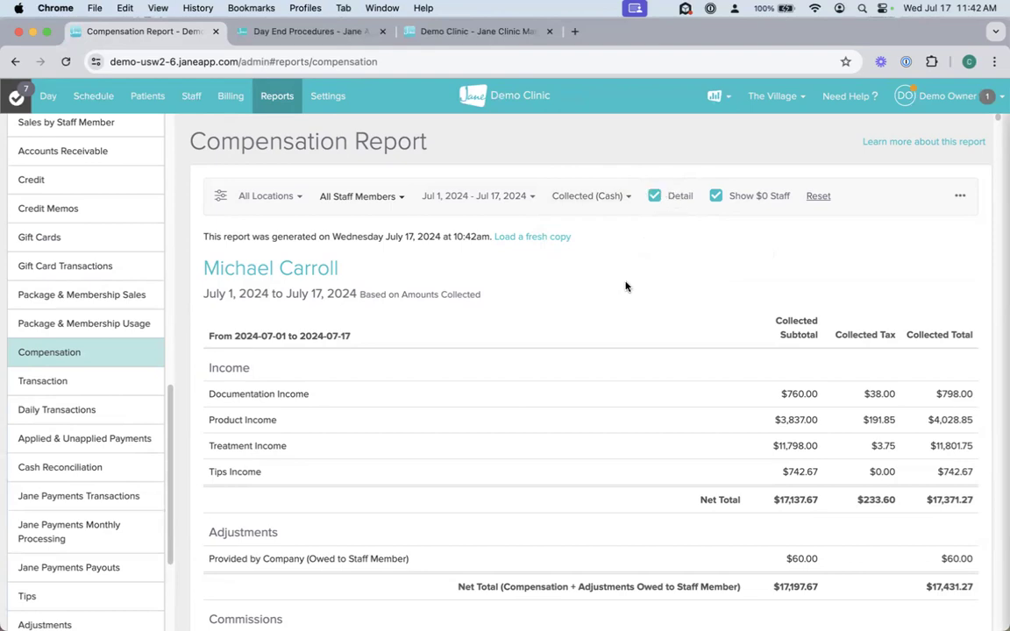
# Step: Examine the first staff member's income, commissions and fees in the Compensation report, highlighting the income lines and commission subtotal
pyautogui.scroll(-2, 619, 351)
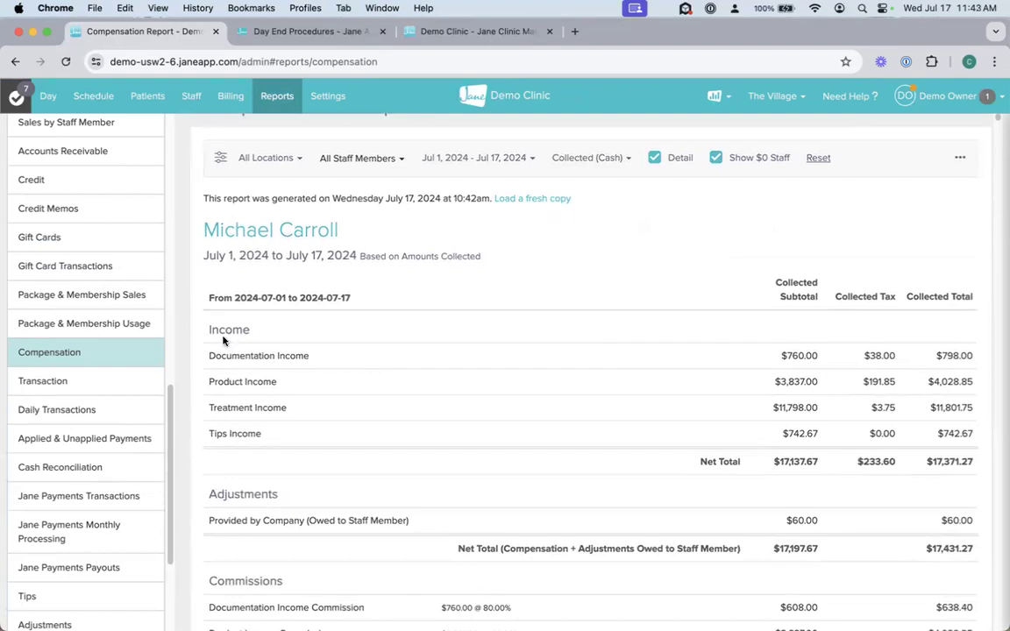
pyautogui.moveTo(245, 334); pyautogui.dragTo(295, 432)
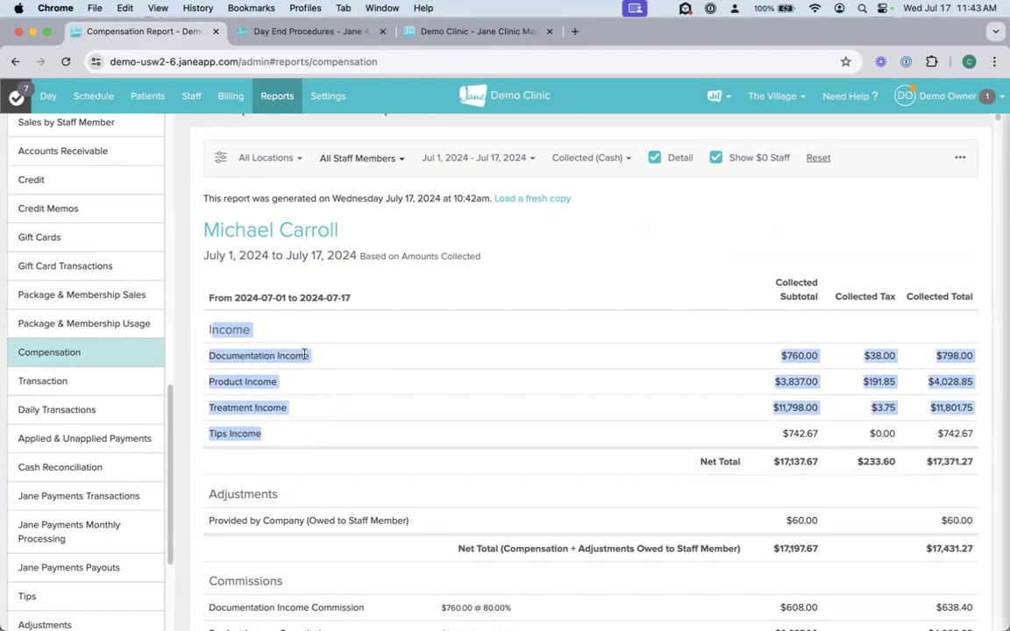
pyautogui.scroll(-1, 488, 434)
pyautogui.scroll(-7, 487, 433)
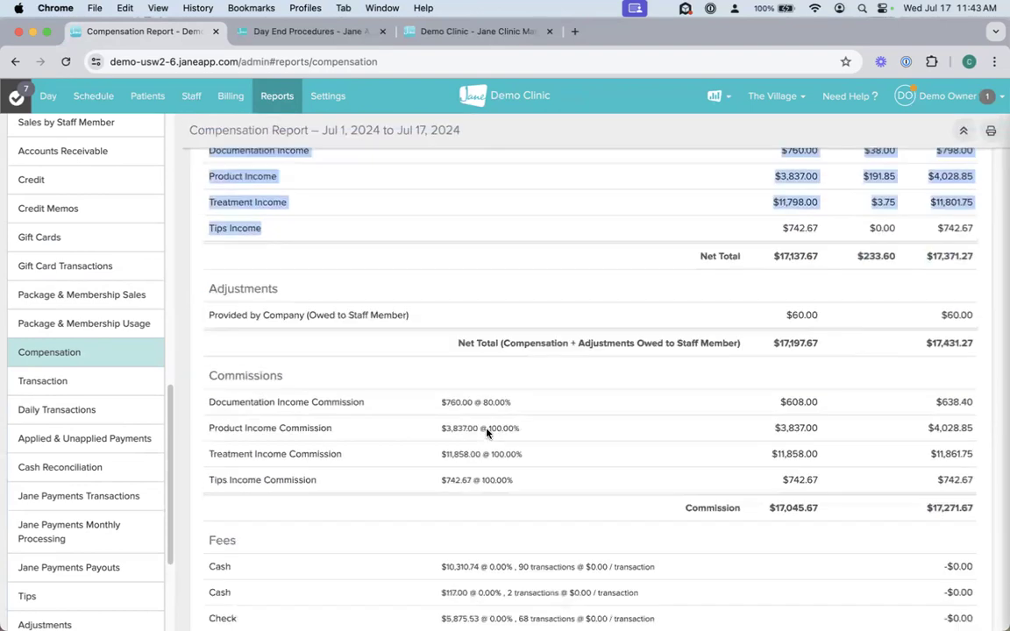
pyautogui.scroll(-2, 488, 434)
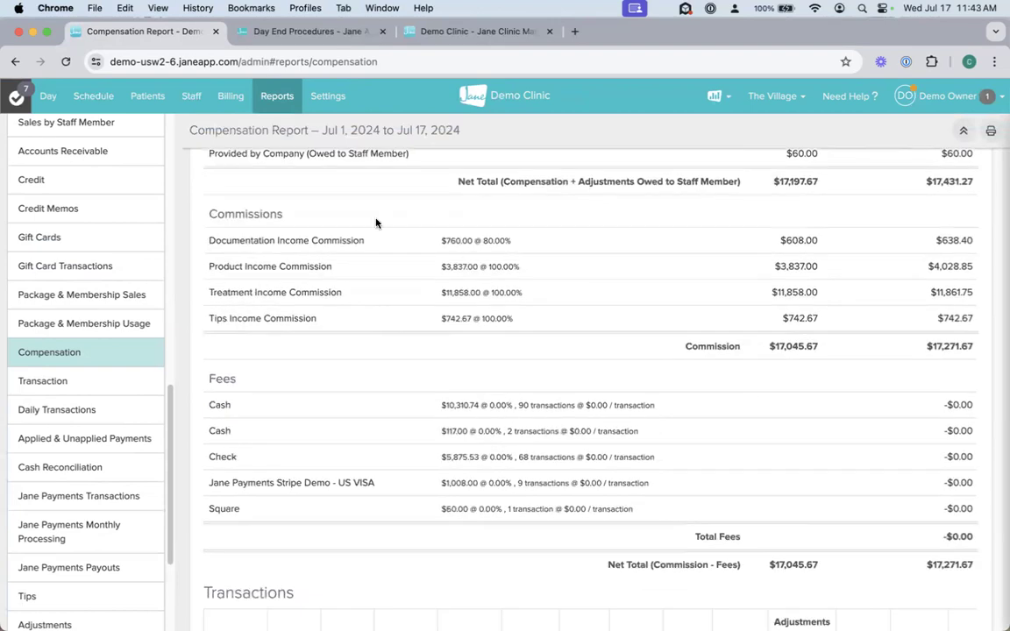
pyautogui.moveTo(844, 348); pyautogui.dragTo(766, 346)
pyautogui.scroll(-4, 665, 495)
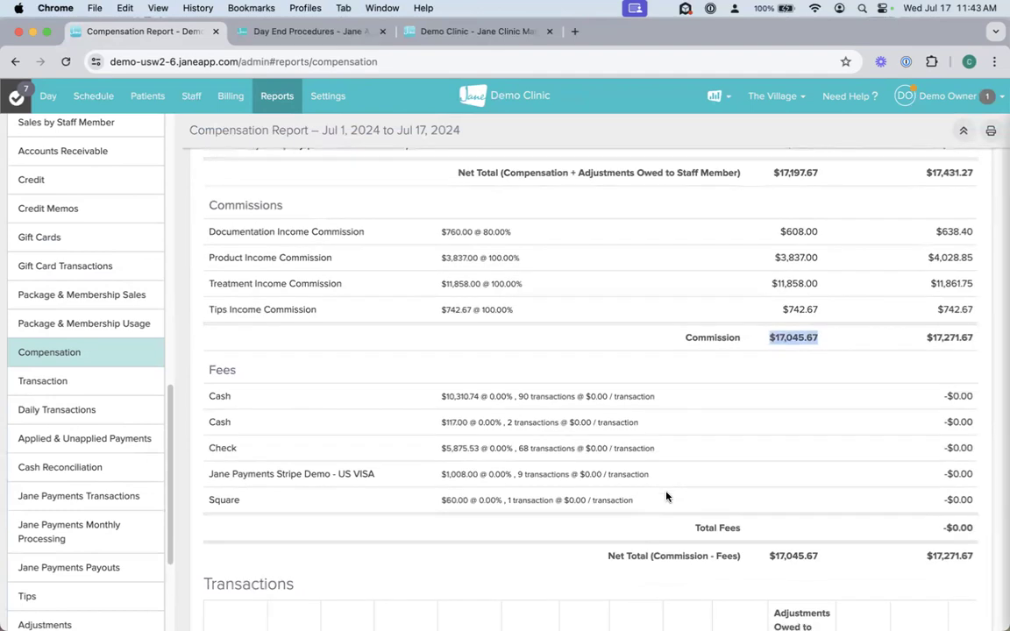
# Step: Look through the first staff member's compensation transactions, and highlight the income categories from documentation through tips
pyautogui.scroll(-10, 667, 498)
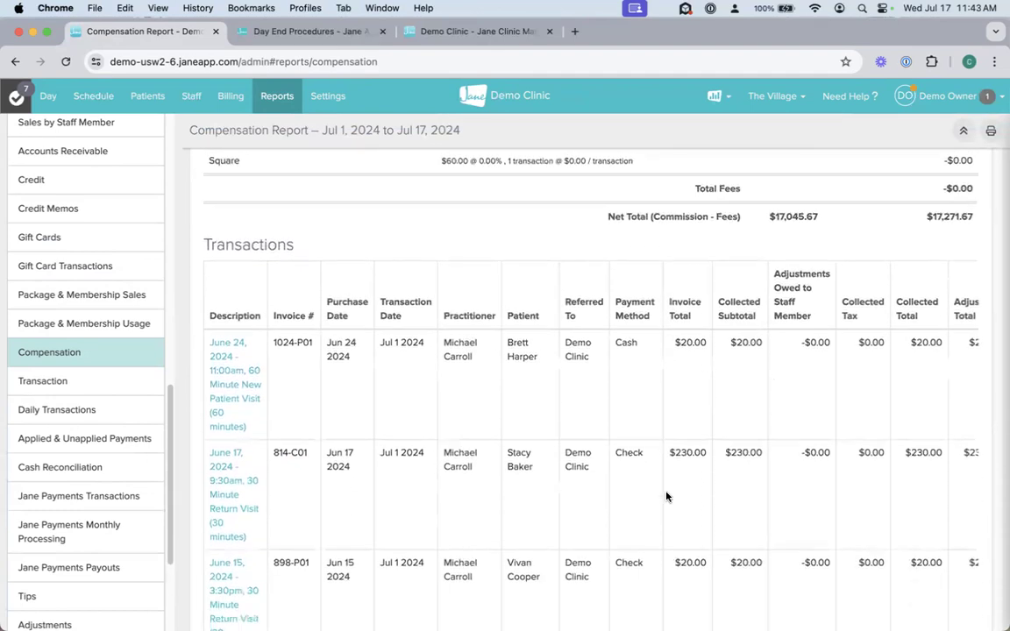
pyautogui.scroll(-15, 666, 497)
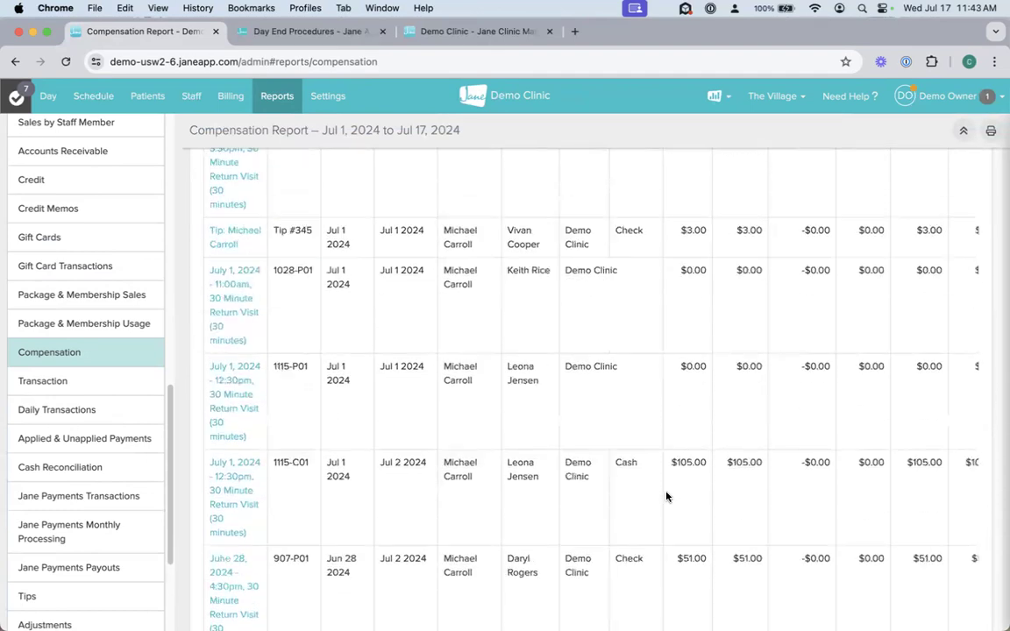
pyautogui.scroll(-3, 667, 497)
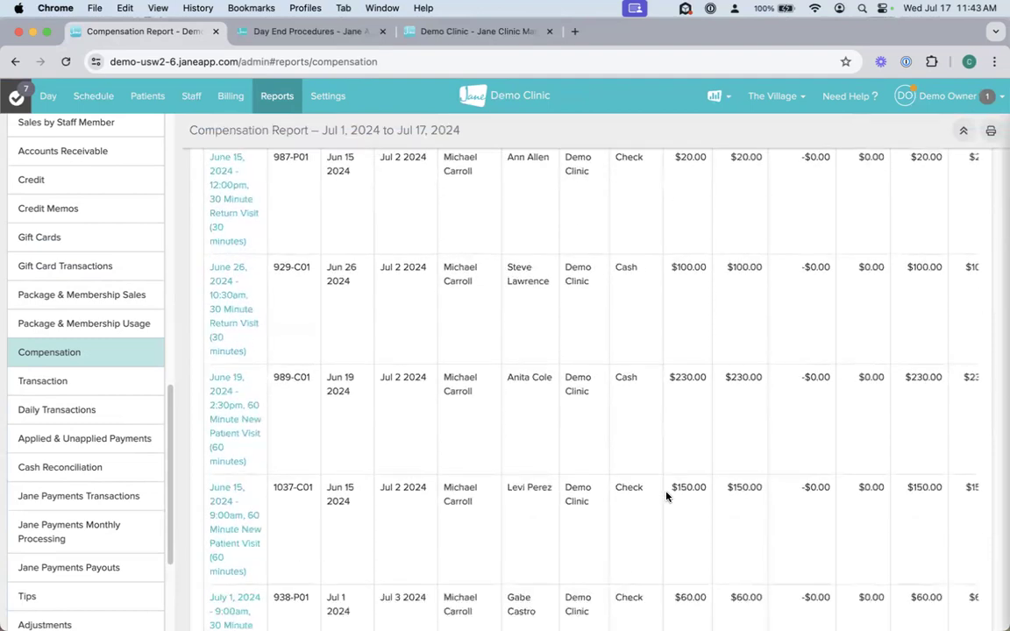
pyautogui.scroll(20, 667, 498)
pyautogui.scroll(5, 666, 497)
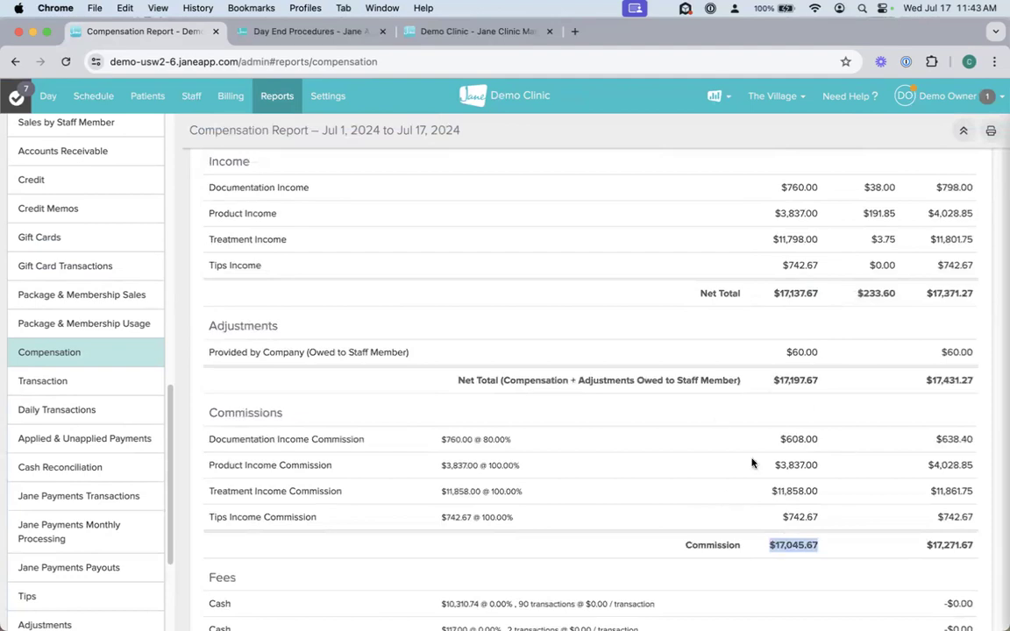
pyautogui.scroll(2, 676, 449)
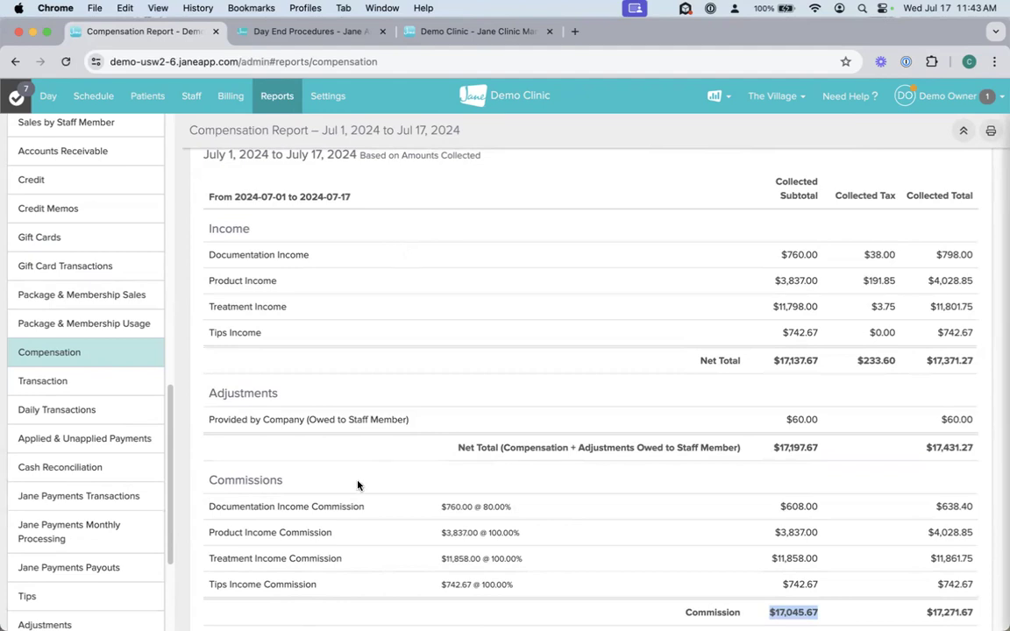
pyautogui.moveTo(207, 255); pyautogui.dragTo(302, 327)
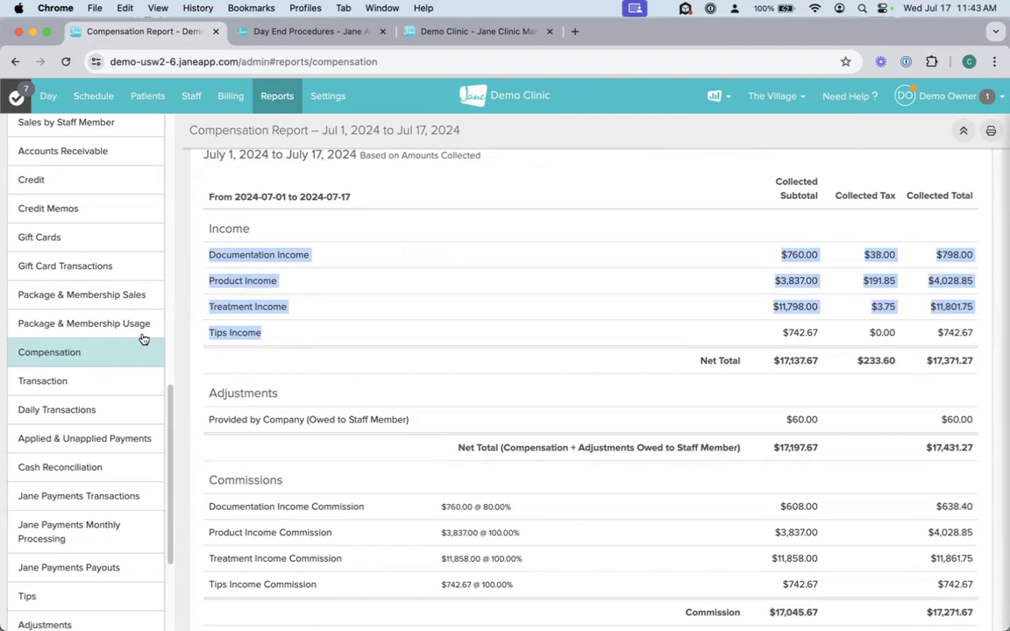
# Step: Open the billing Summary report and check the disciplines available for filtering it
pyautogui.scroll(2, 113, 354)
pyautogui.scroll(1, 113, 354)
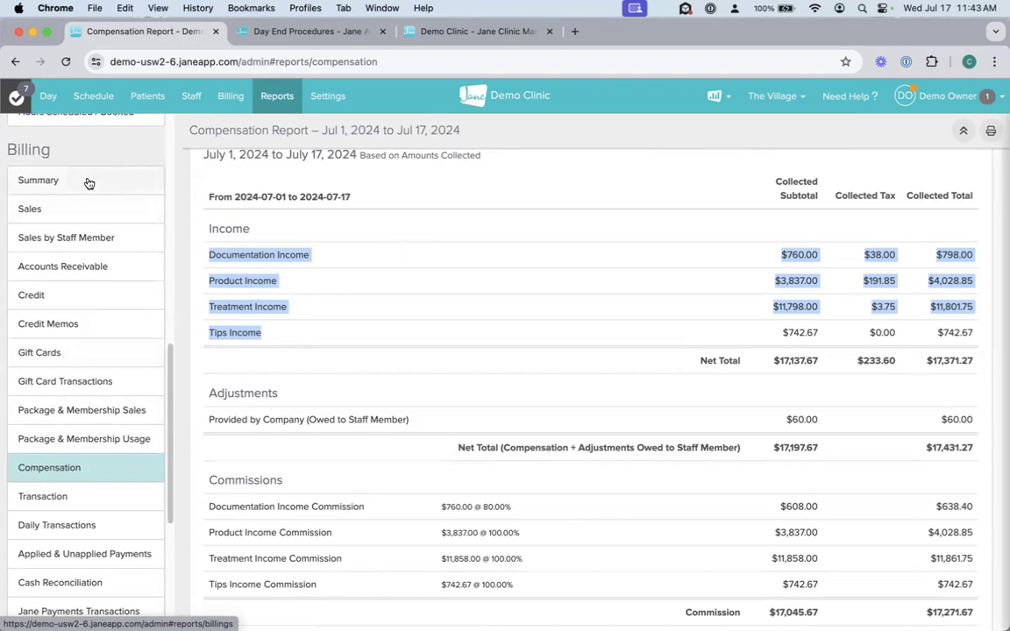
pyautogui.click(88, 183)
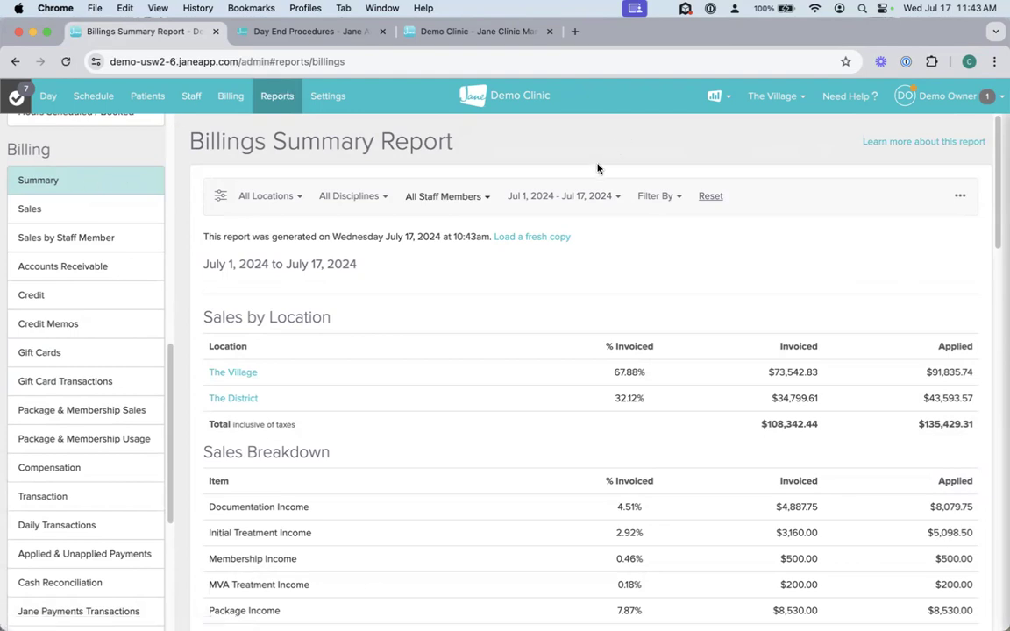
pyautogui.click(355, 195)
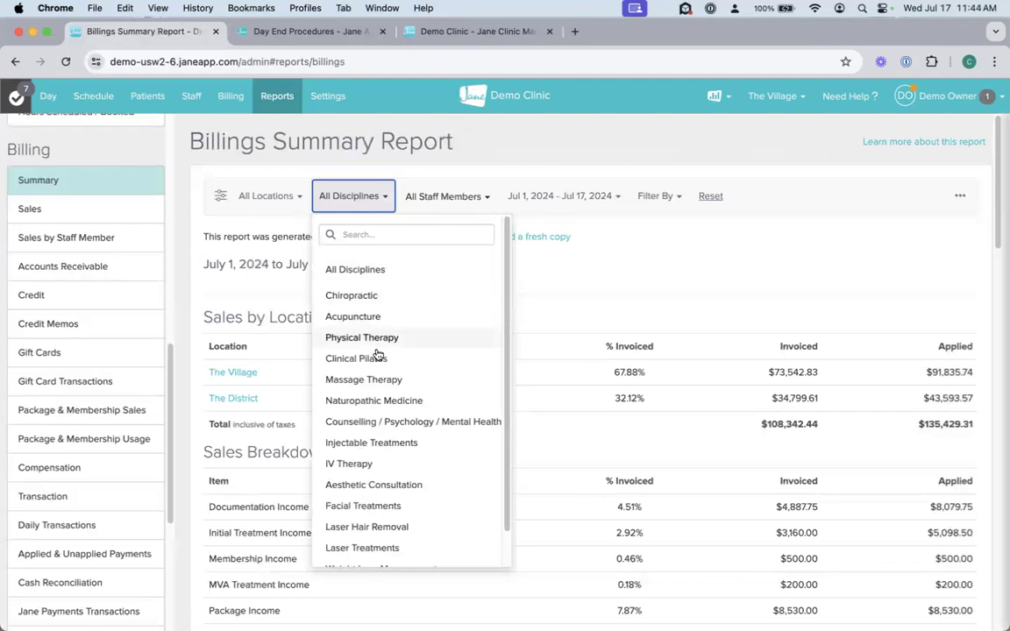
pyautogui.click(789, 255)
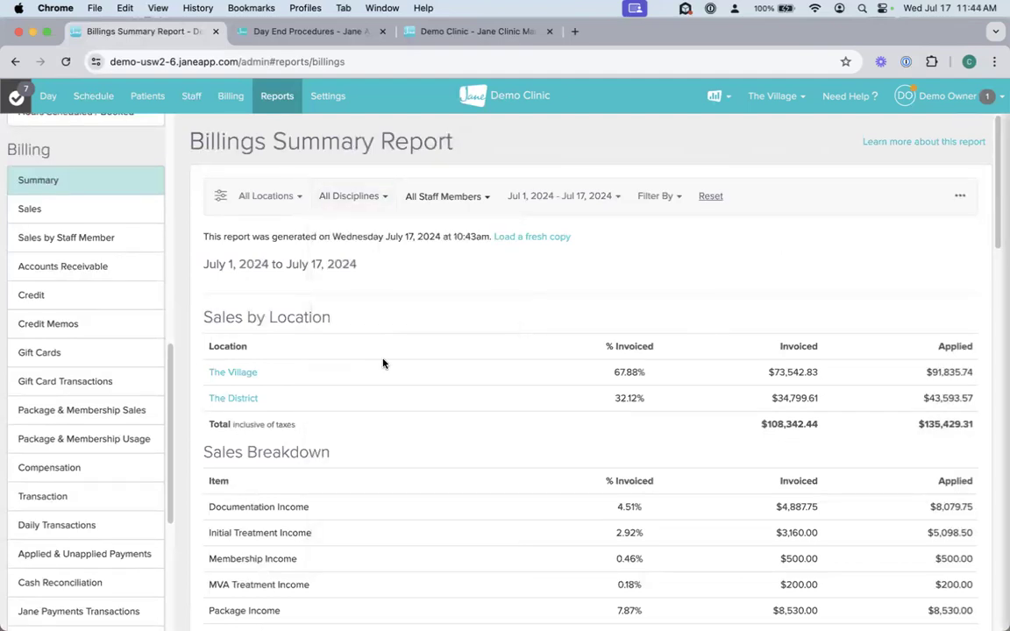
# Step: Examine the Sales by Location table, highlighting The Village's invoiced and applied amounts and the overall totals
pyautogui.moveTo(847, 373); pyautogui.dragTo(974, 375)
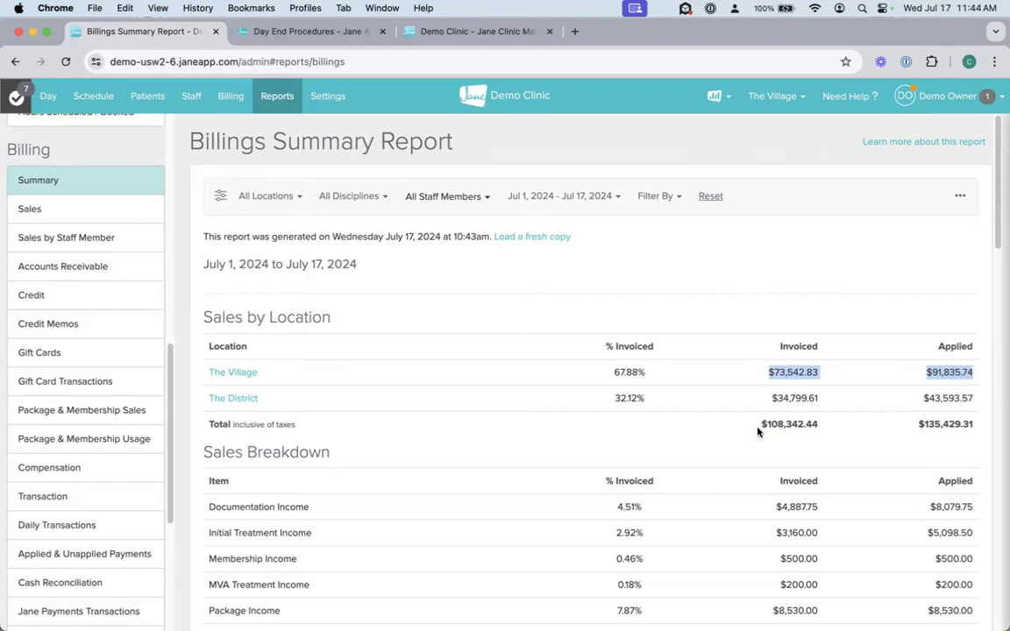
pyautogui.moveTo(759, 424); pyautogui.dragTo(974, 423)
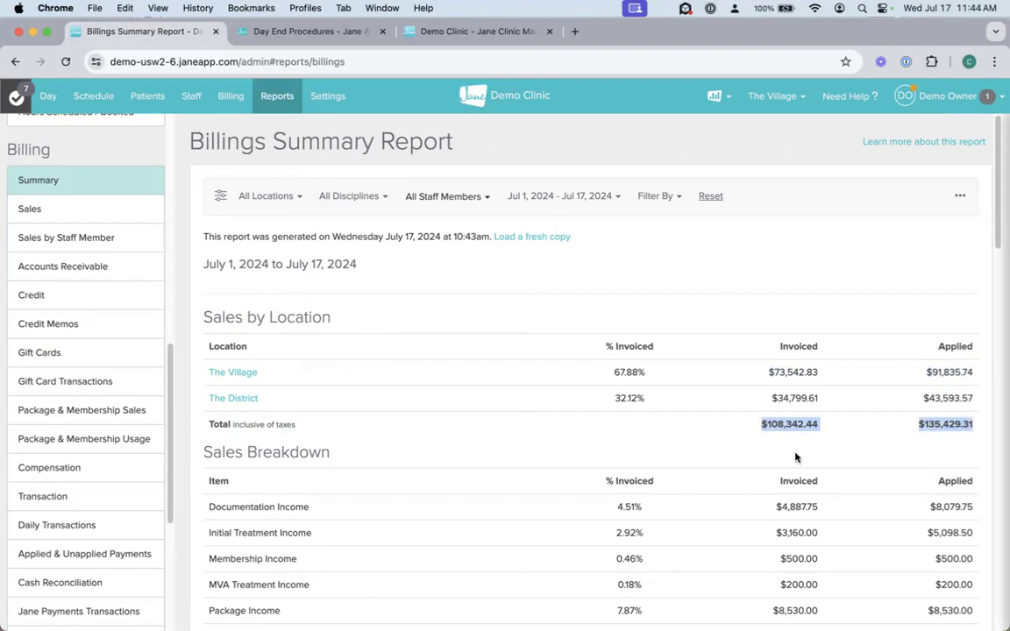
pyautogui.scroll(-1, 796, 457)
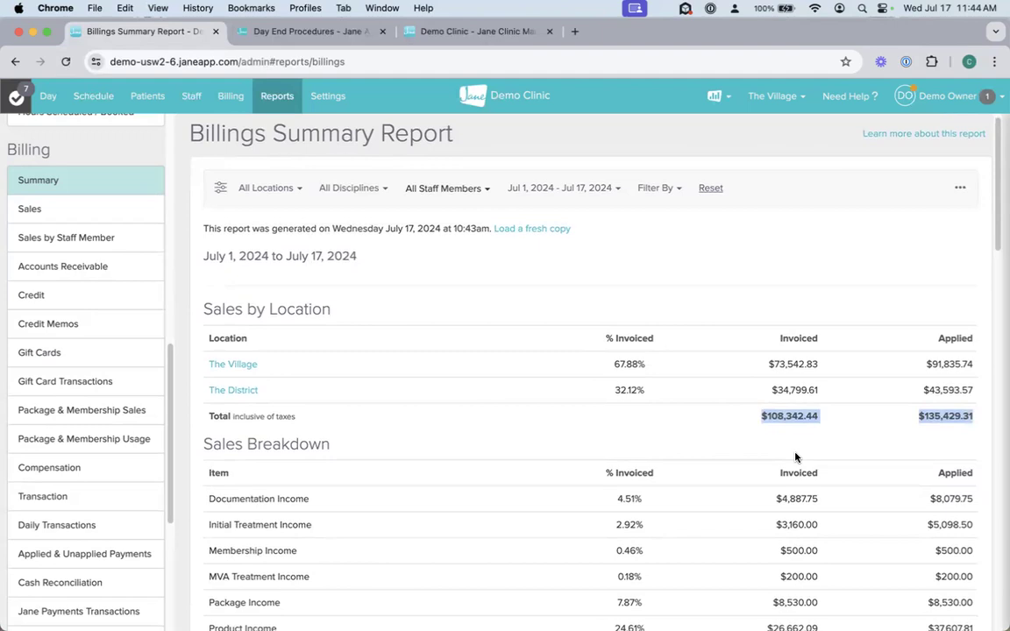
# Step: Examine the Sales Breakdown by item, highlighting Treatment Income's invoiced percentage, invoiced amount and applied amount
pyautogui.scroll(-3, 796, 457)
pyautogui.scroll(-3, 797, 457)
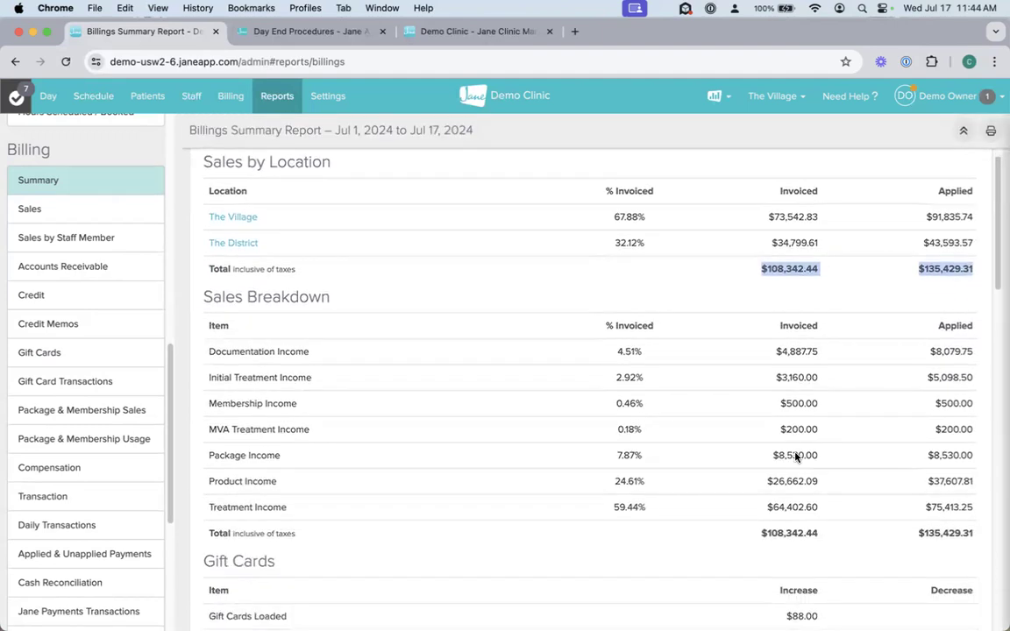
pyautogui.scroll(-1, 795, 453)
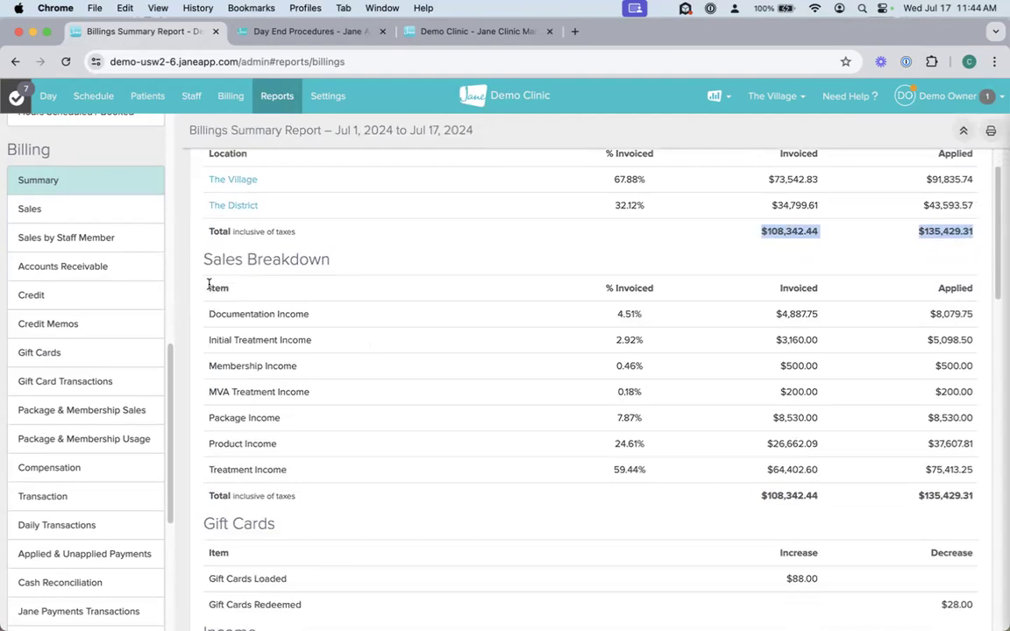
pyautogui.moveTo(209, 283); pyautogui.dragTo(608, 471)
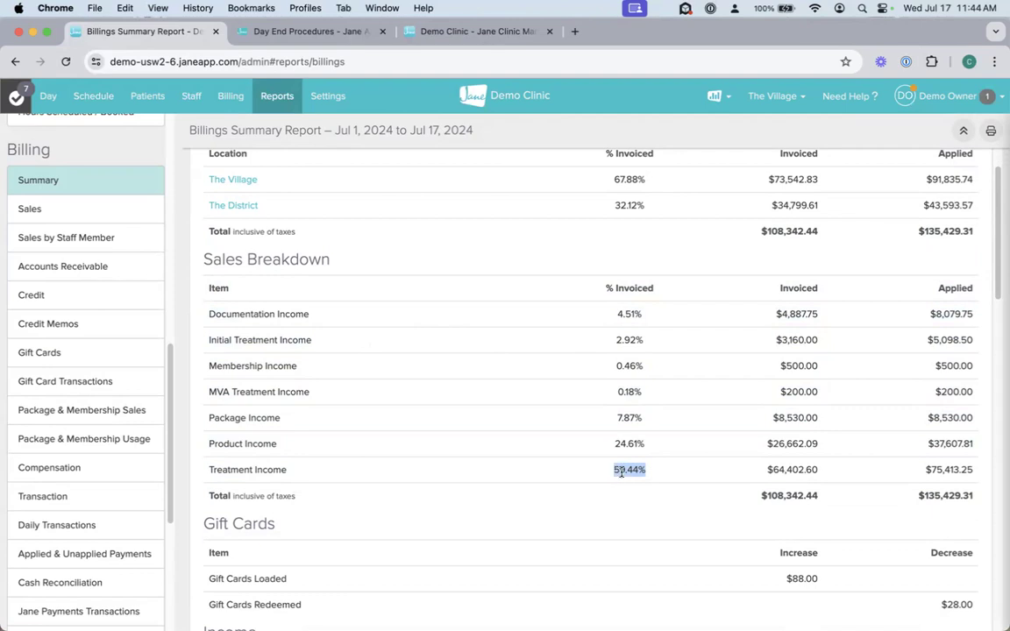
pyautogui.click(766, 471)
pyautogui.moveTo(766, 472); pyautogui.dragTo(818, 473)
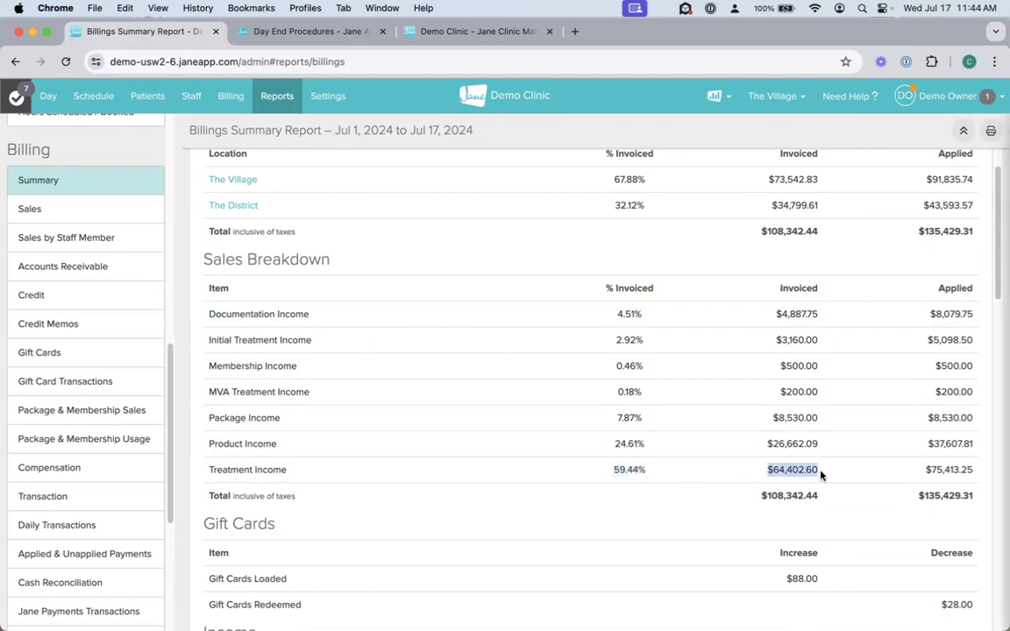
pyautogui.moveTo(927, 471); pyautogui.dragTo(985, 474)
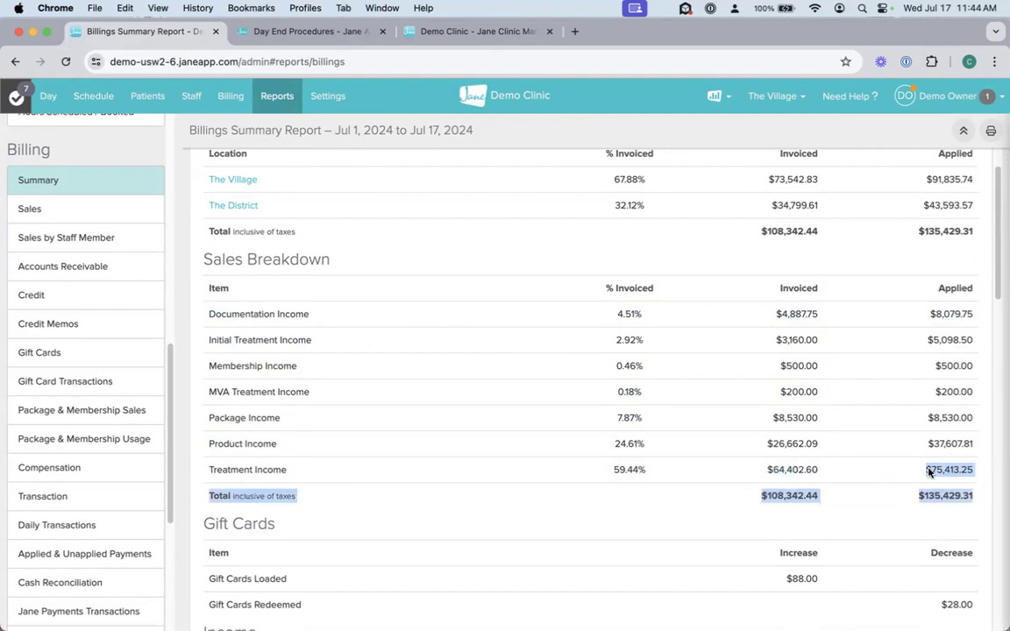
# Step: Look through the Billings Summary's gift card, income source, tips, tax, transaction method, credit and refund sections
pyautogui.scroll(-1, 487, 466)
pyautogui.scroll(-3, 486, 467)
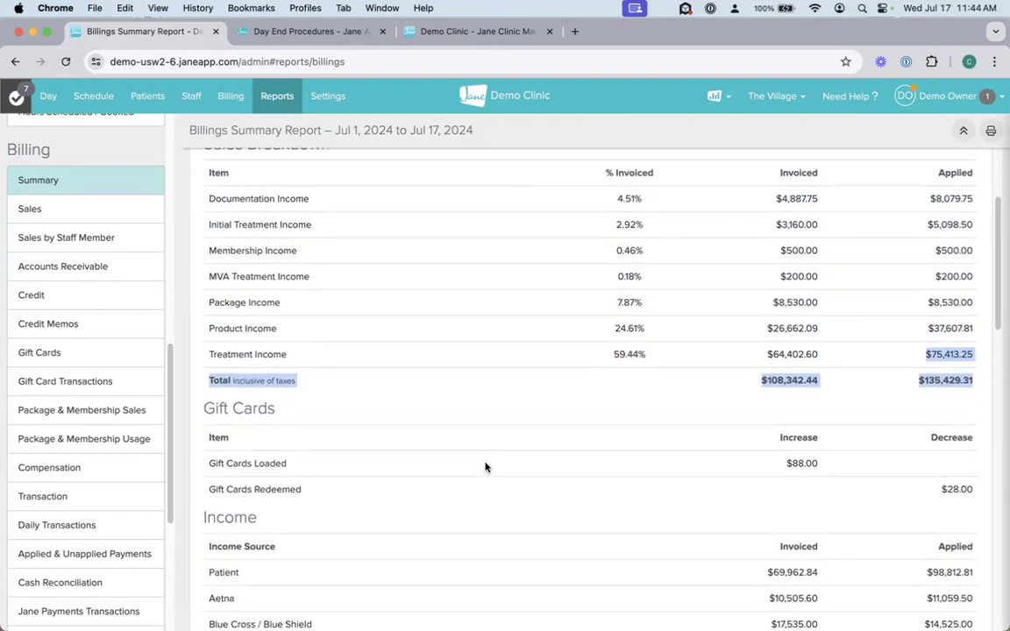
pyautogui.scroll(-5, 487, 466)
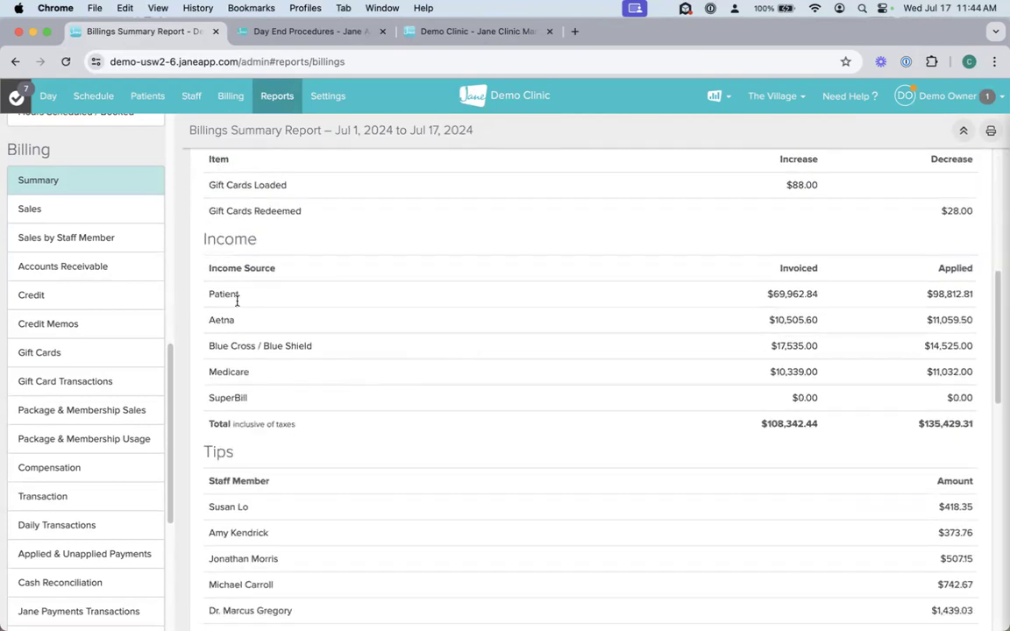
pyautogui.scroll(-3, 379, 433)
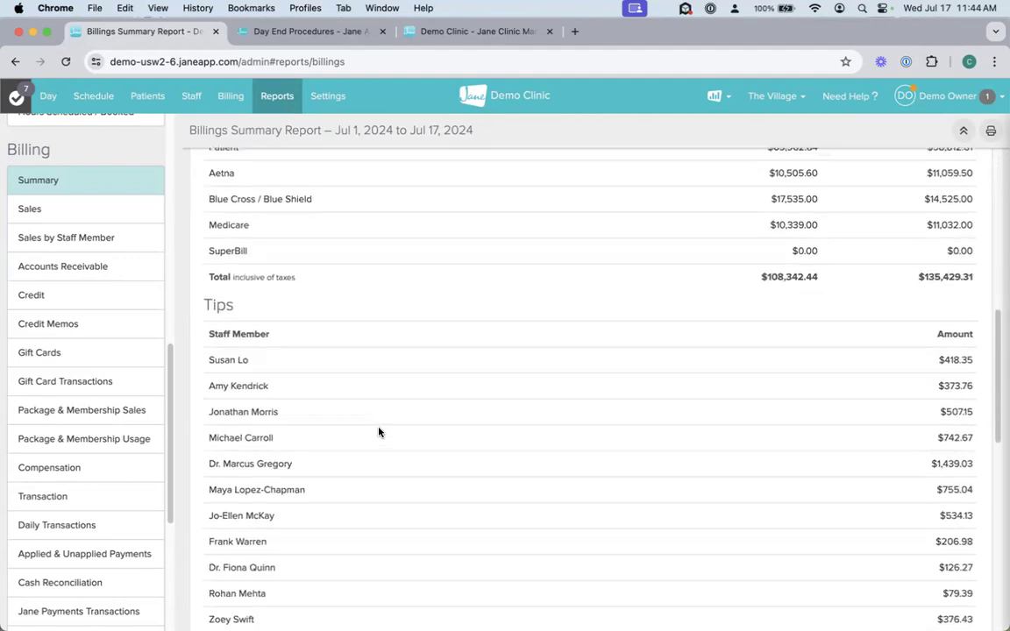
pyautogui.scroll(-1, 427, 449)
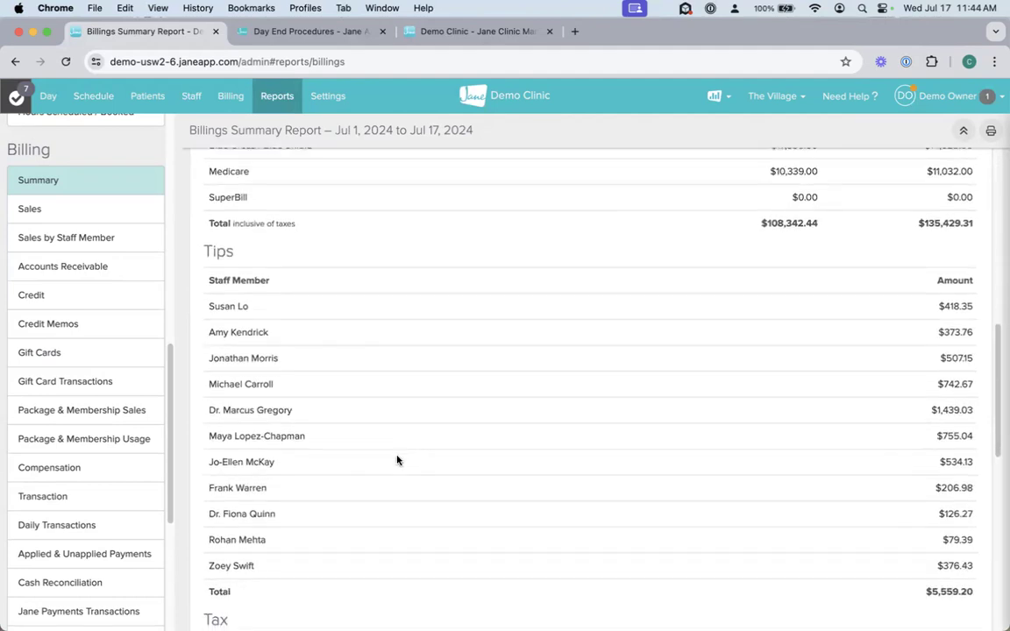
pyautogui.scroll(-2, 397, 461)
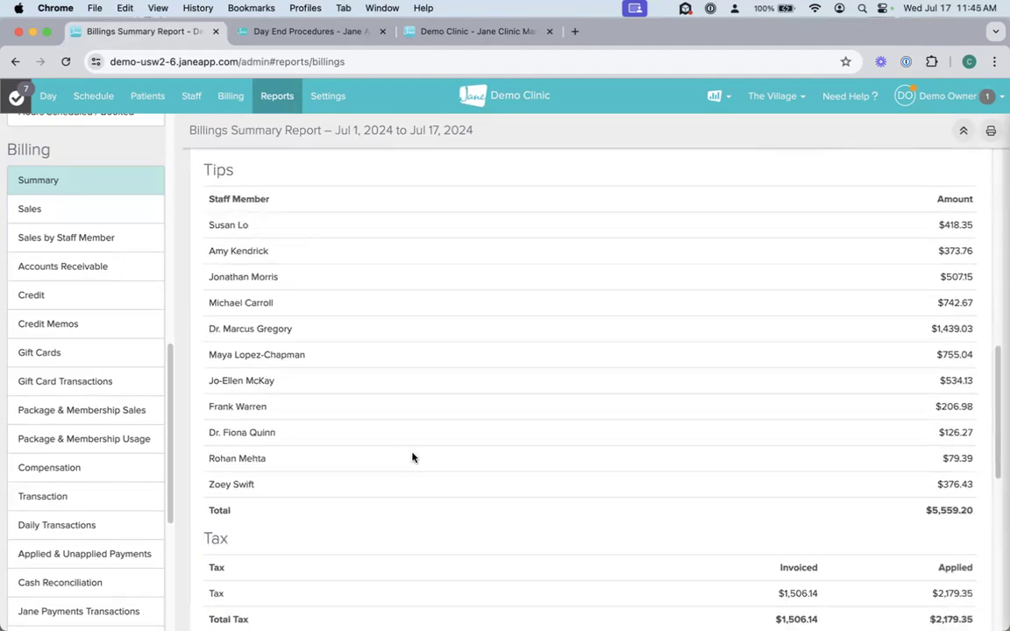
pyautogui.scroll(-1, 412, 457)
pyautogui.scroll(-3, 412, 457)
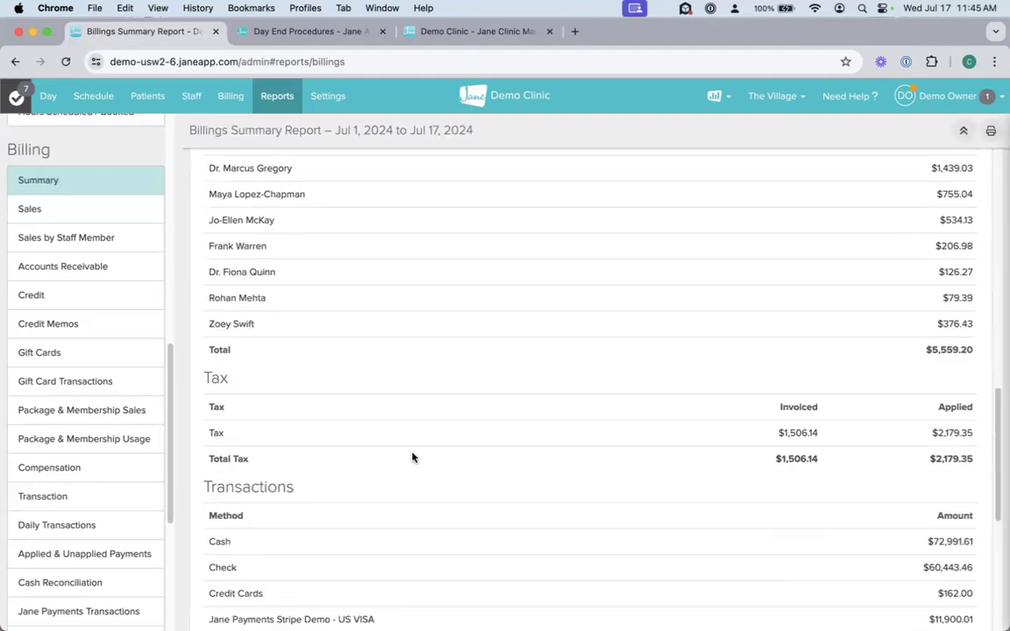
pyautogui.scroll(-1, 412, 457)
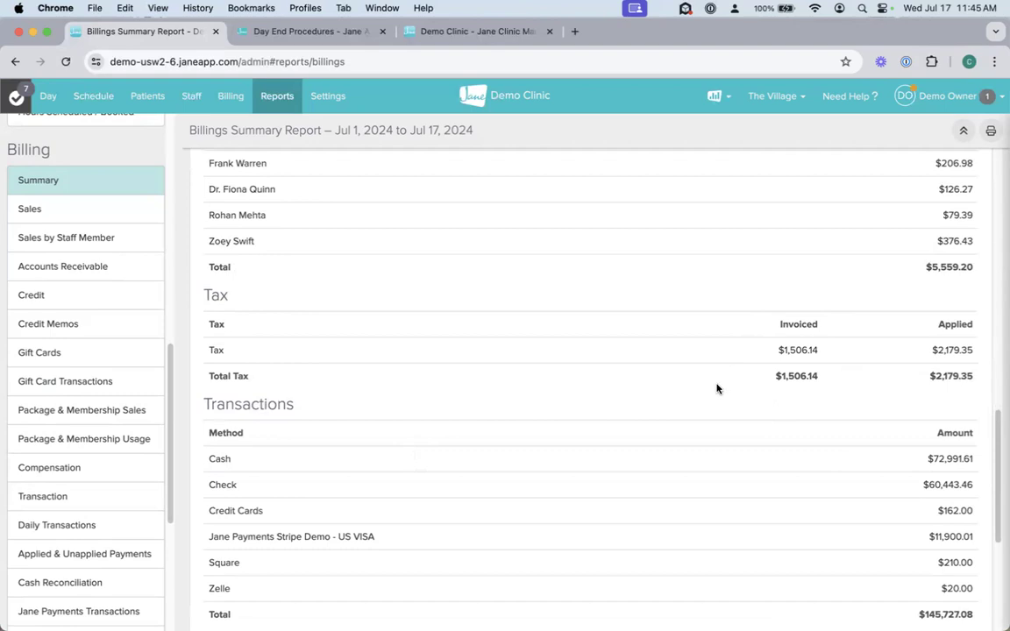
pyautogui.scroll(-1, 717, 460)
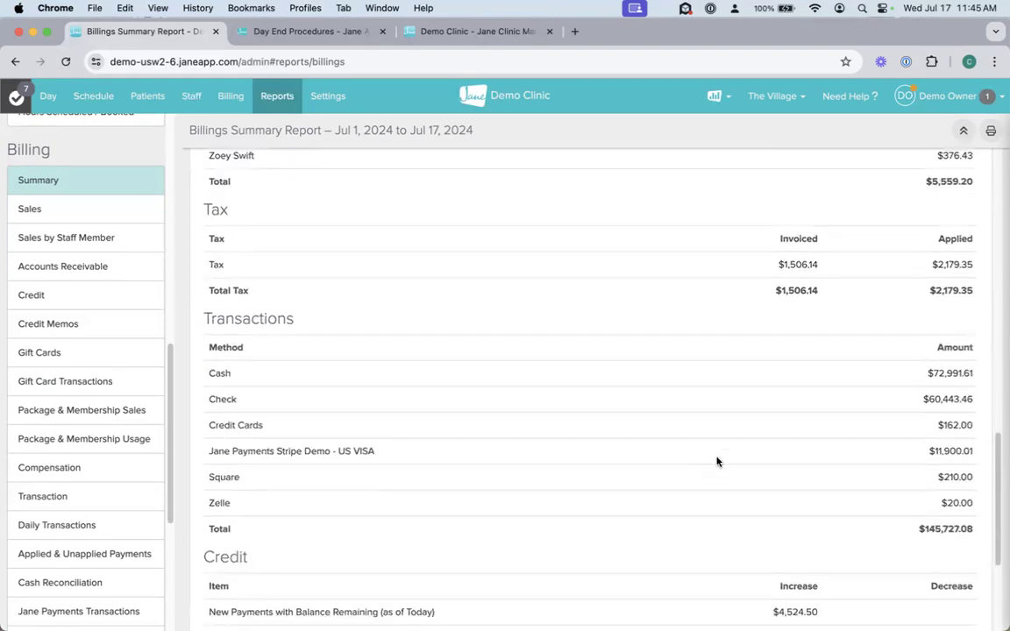
pyautogui.scroll(-1, 717, 461)
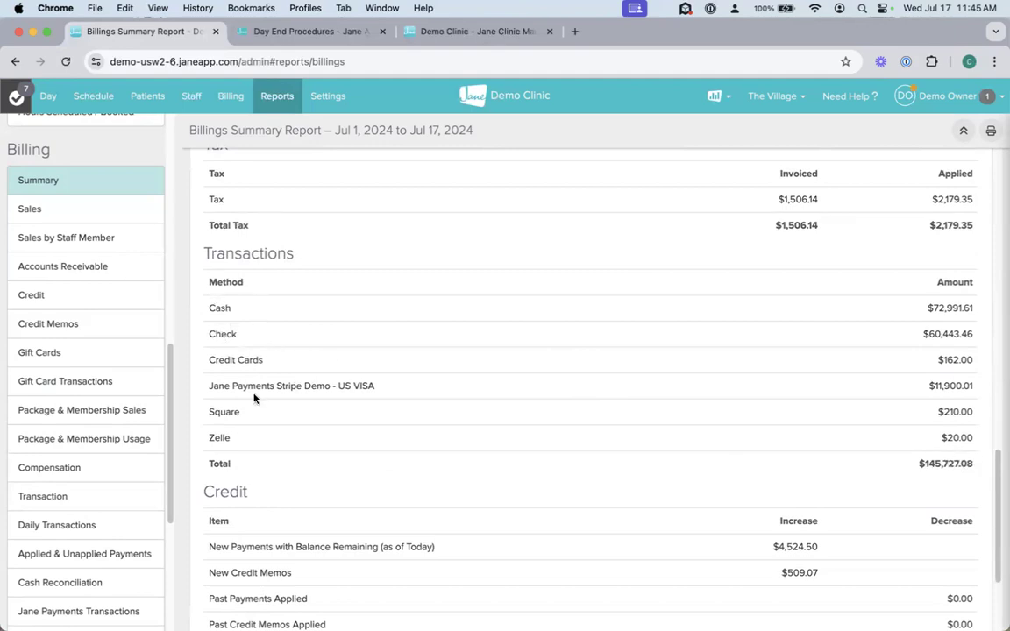
pyautogui.scroll(-3, 527, 447)
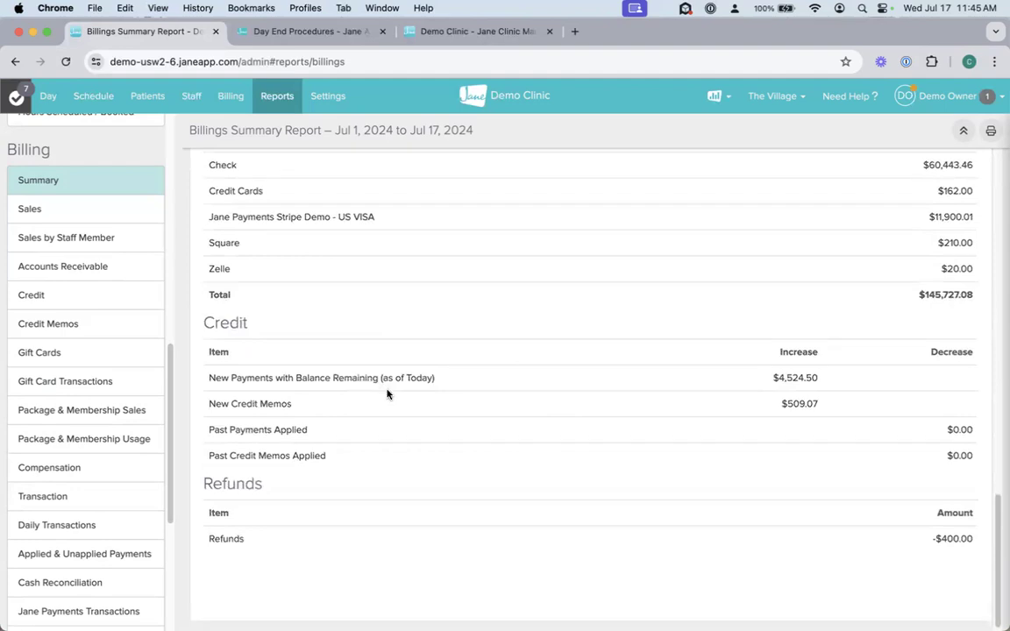
pyautogui.scroll(1, 427, 420)
pyautogui.scroll(20, 427, 421)
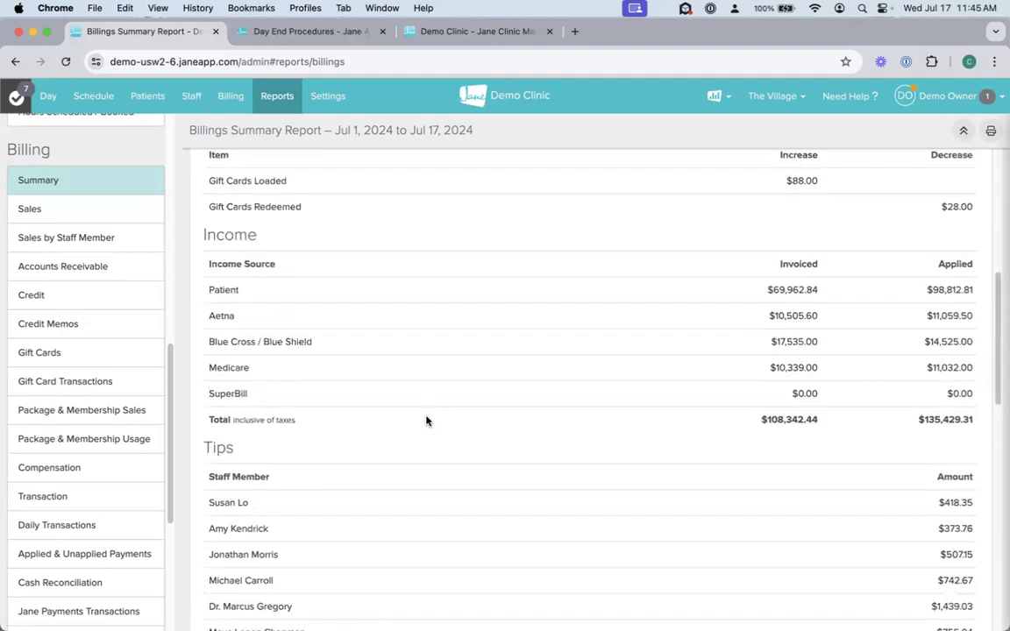
pyautogui.scroll(5, 426, 421)
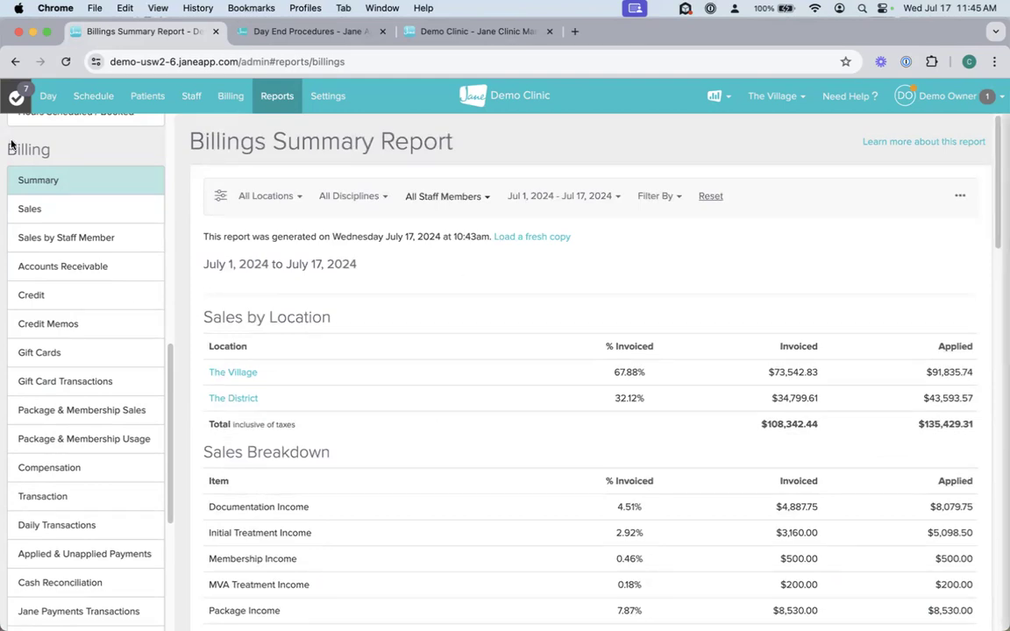
# Step: Open the Sales report, look over its invoice list, and filter the invoices to the Unpaid state
pyautogui.click(84, 214)
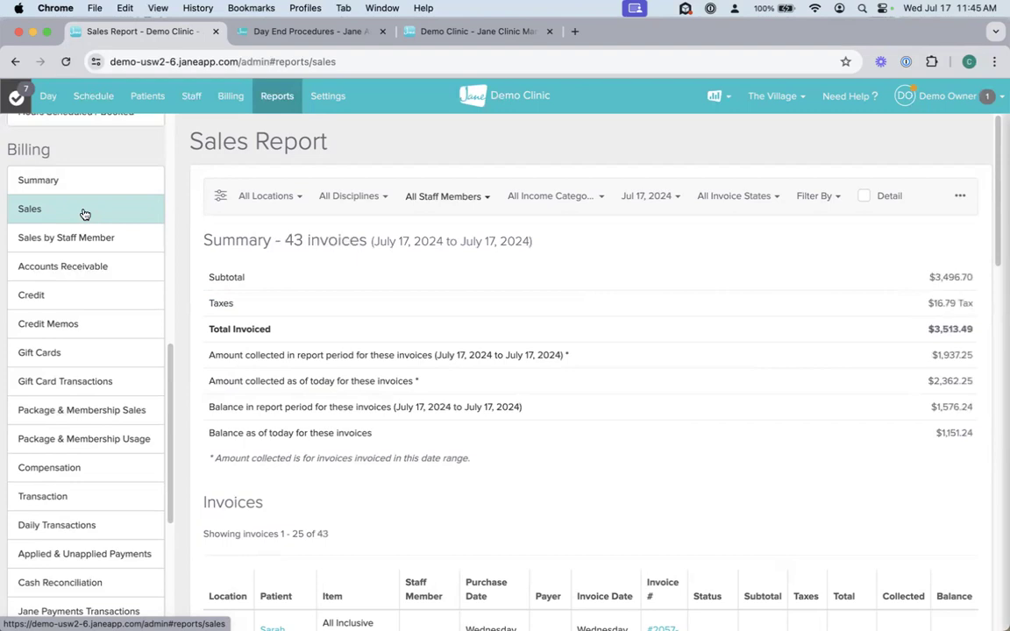
pyautogui.scroll(-5, 614, 368)
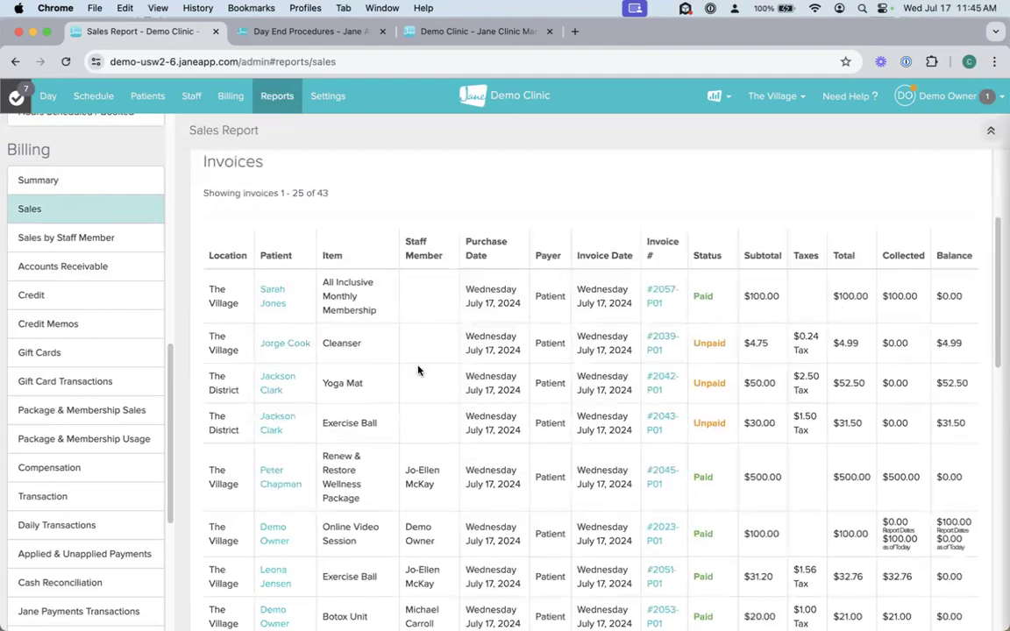
pyautogui.scroll(5, 420, 378)
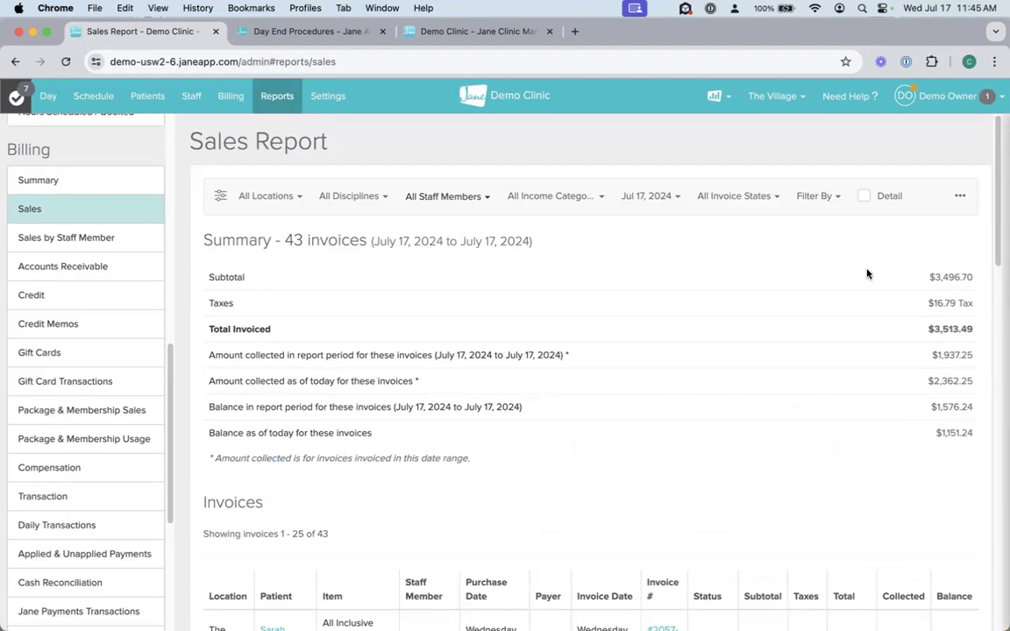
pyautogui.click(726, 197)
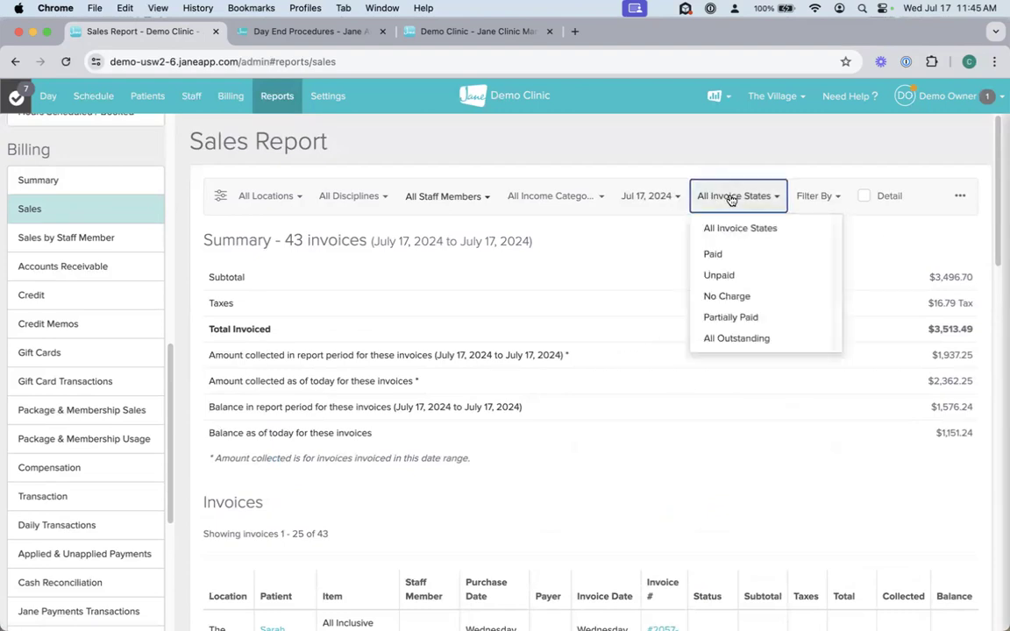
pyautogui.click(719, 276)
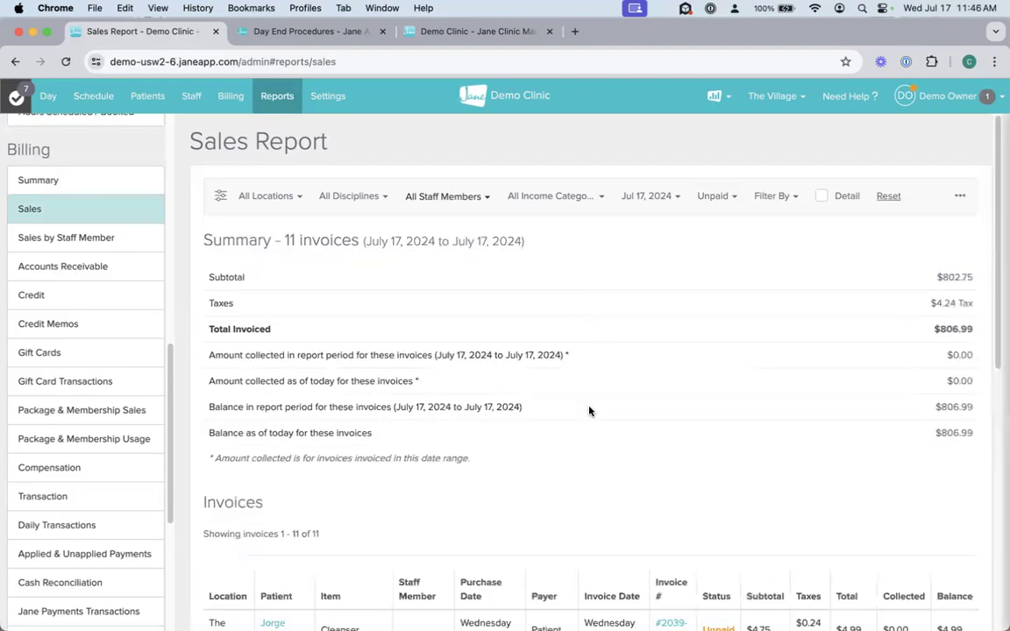
# Step: Examine the unpaid invoices, highlighting the Cleanser invoice row and the summary's collected and balance lines
pyautogui.scroll(-7, 591, 409)
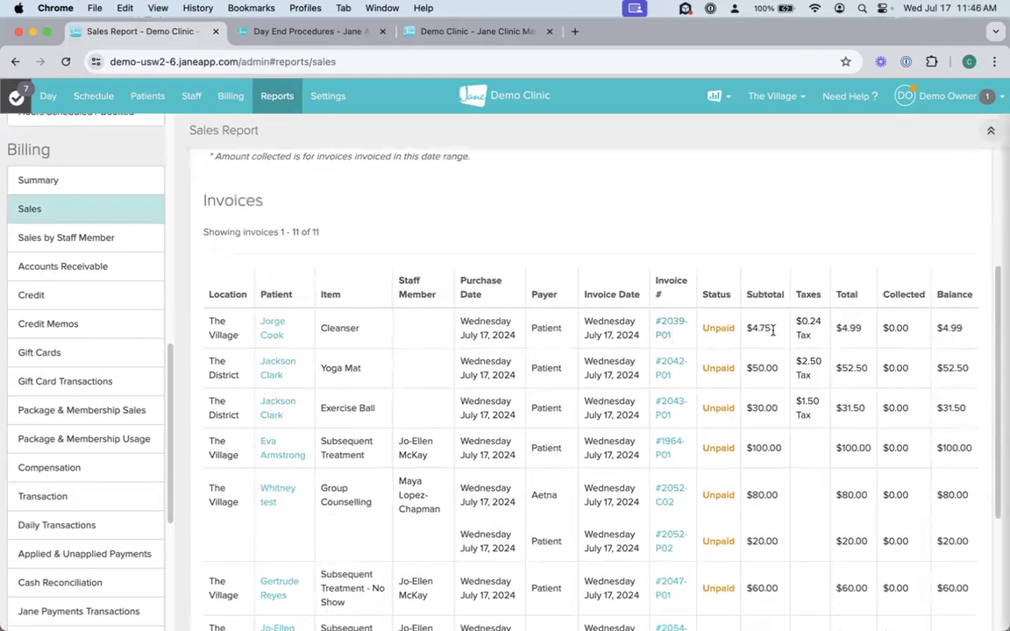
pyautogui.moveTo(968, 329); pyautogui.dragTo(351, 328)
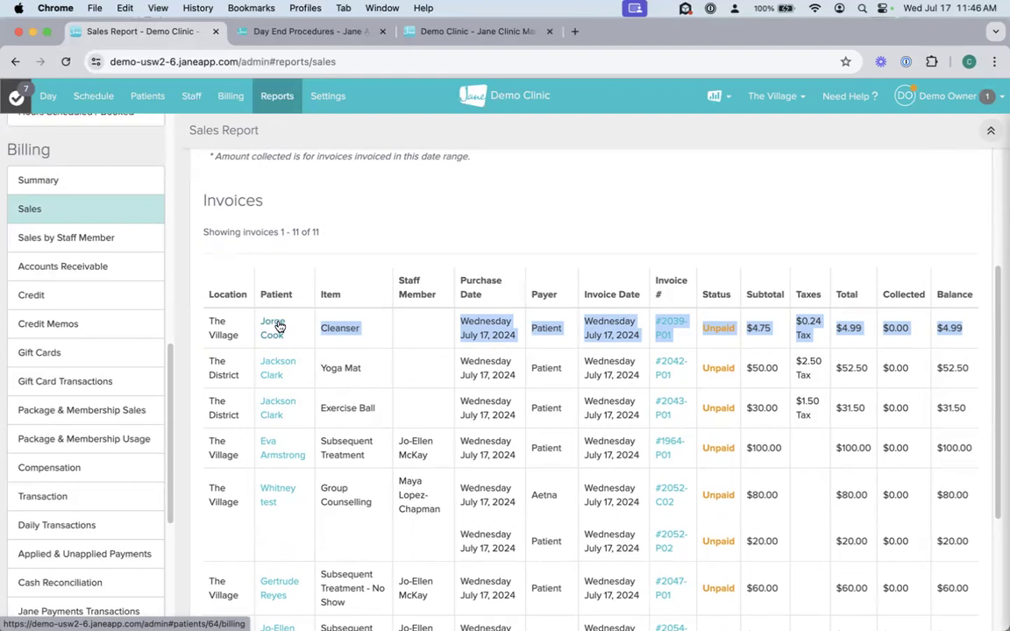
pyautogui.scroll(5, 477, 386)
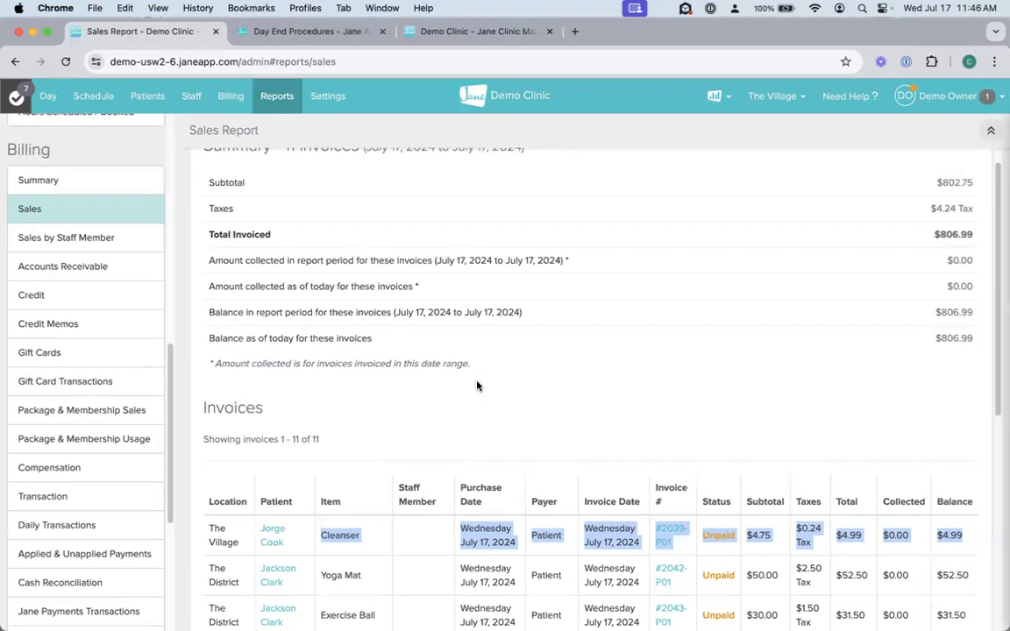
pyautogui.scroll(2, 478, 386)
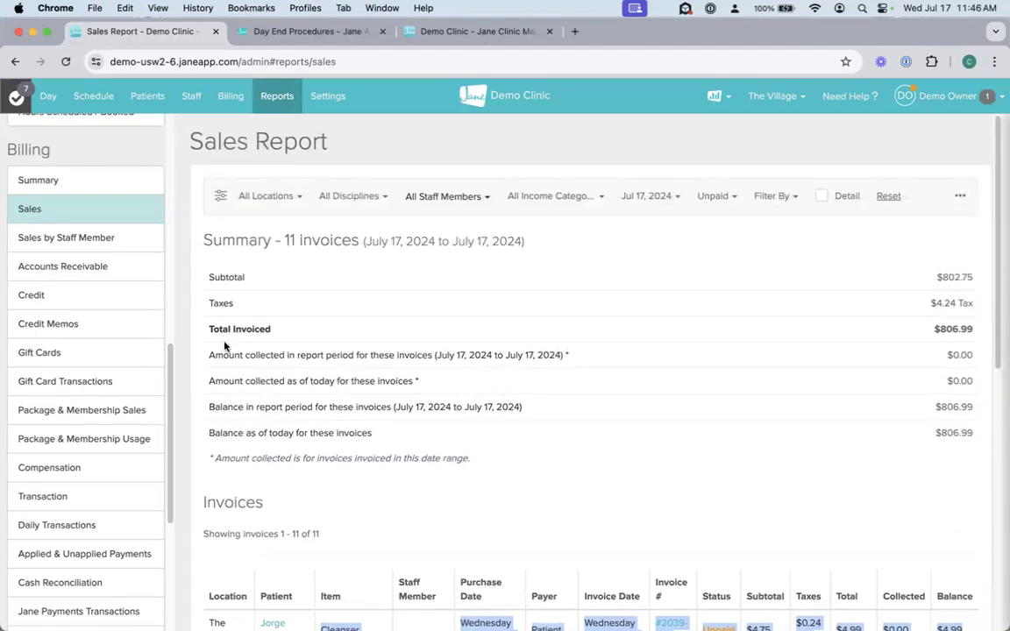
pyautogui.moveTo(208, 354); pyautogui.dragTo(965, 431)
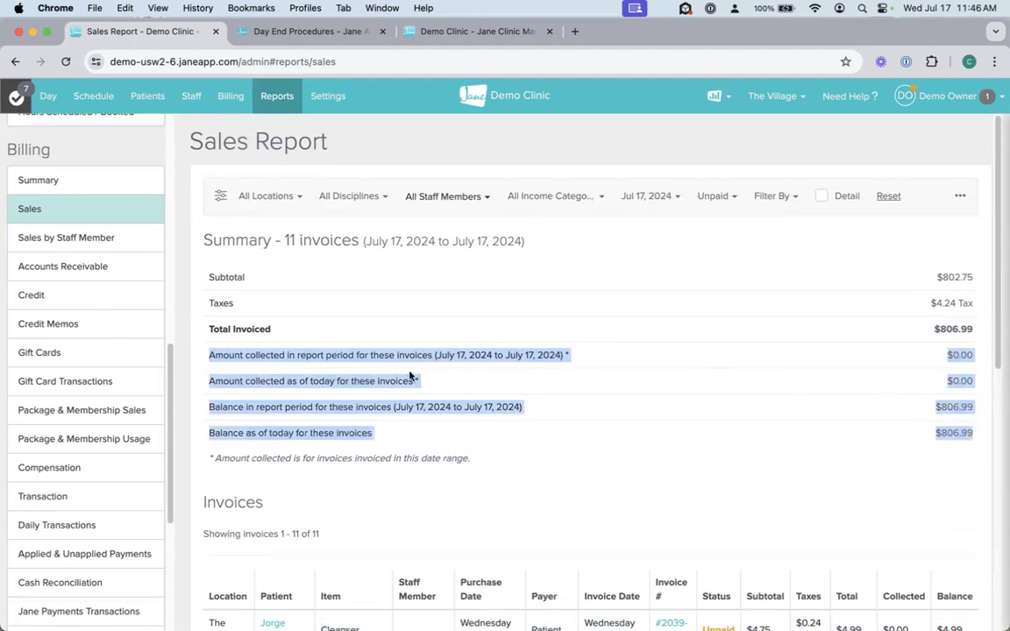
pyautogui.click(668, 420)
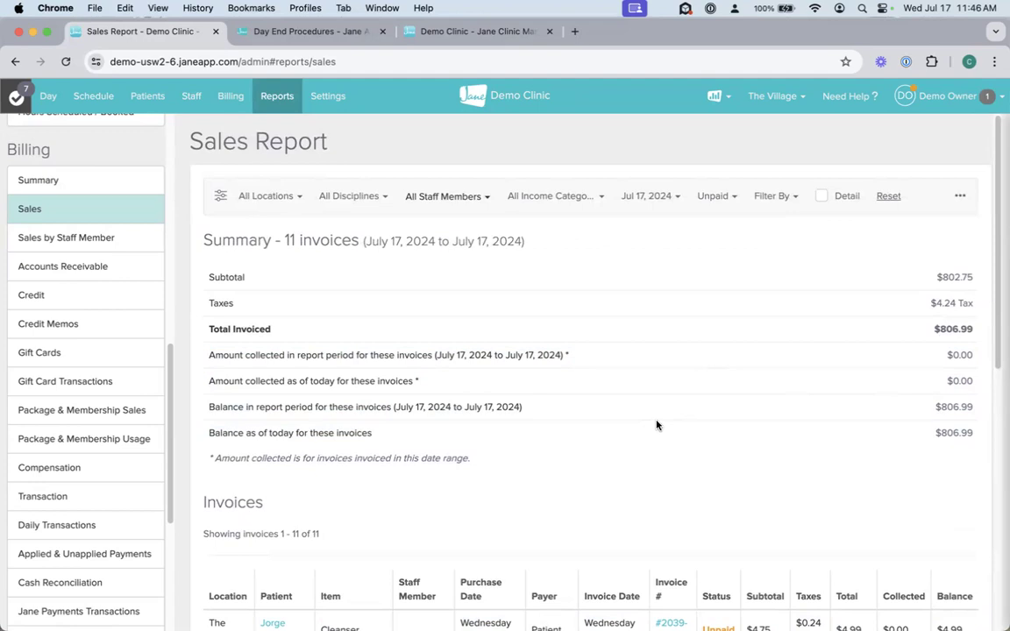
# Step: Set the Sales report's date range to July 1–17, 2024, and look over the income category options and invoice list
pyautogui.click(649, 196)
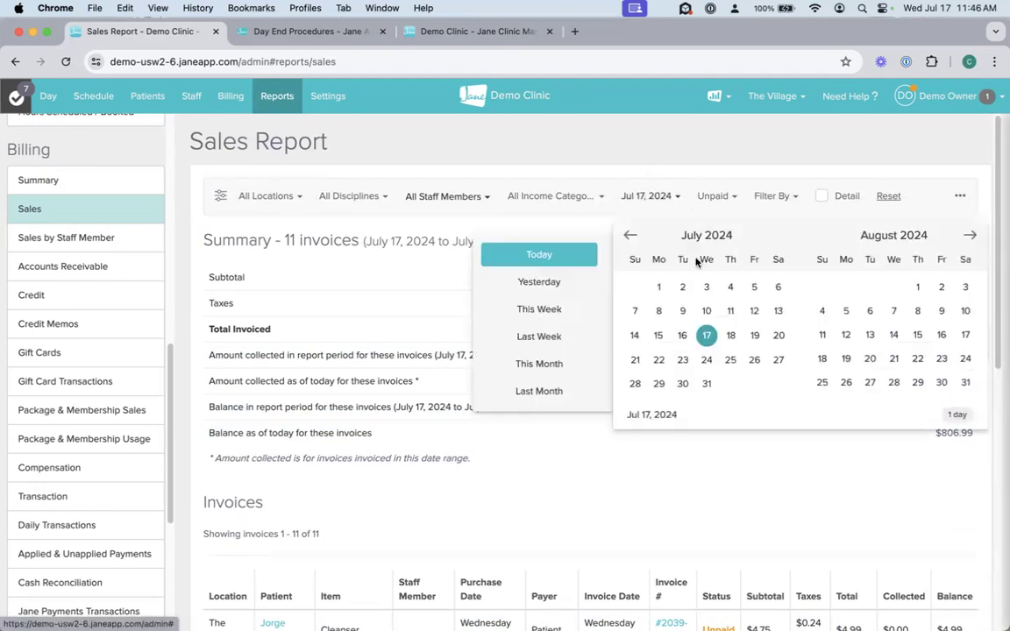
pyautogui.click(659, 287)
pyautogui.click(706, 335)
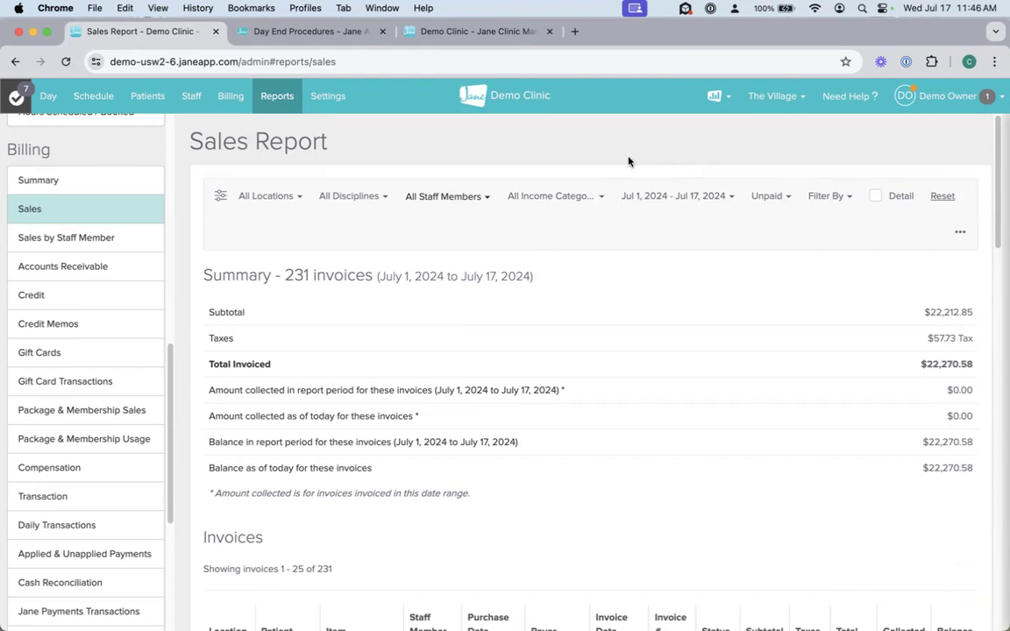
pyautogui.click(537, 199)
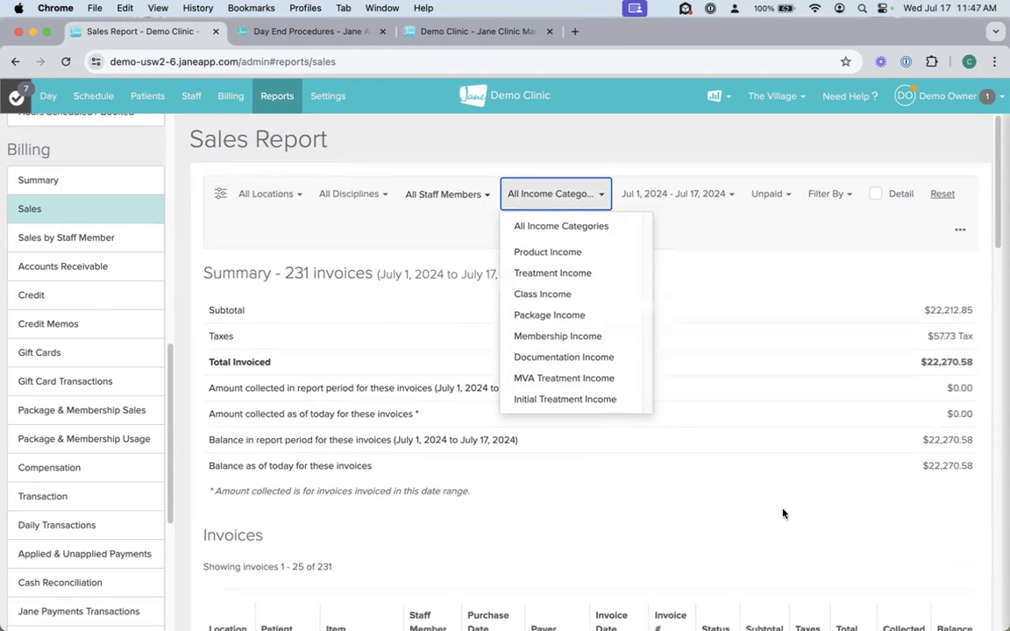
pyautogui.scroll(-3, 783, 509)
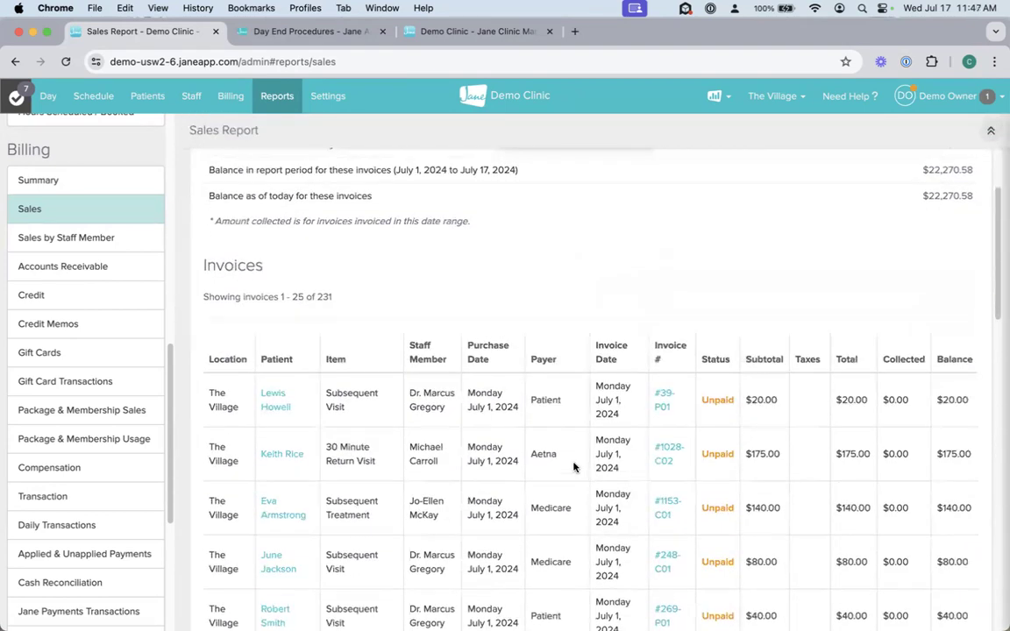
pyautogui.scroll(1, 653, 351)
pyautogui.scroll(3, 653, 361)
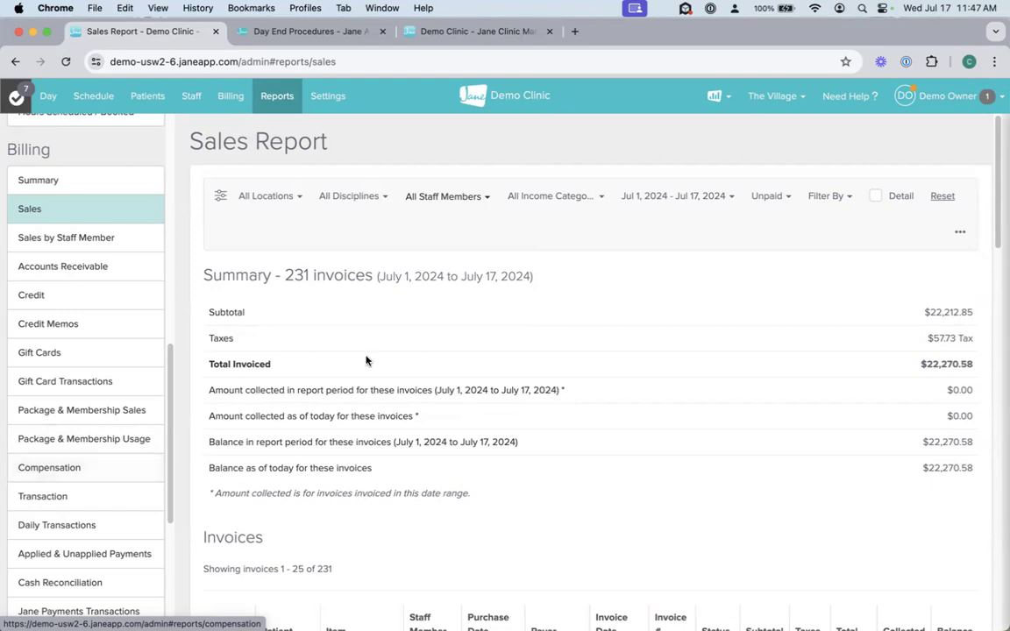
# Step: Look through the Billing area's claim submission categories and open the Rejected claims list
pyautogui.click(228, 96)
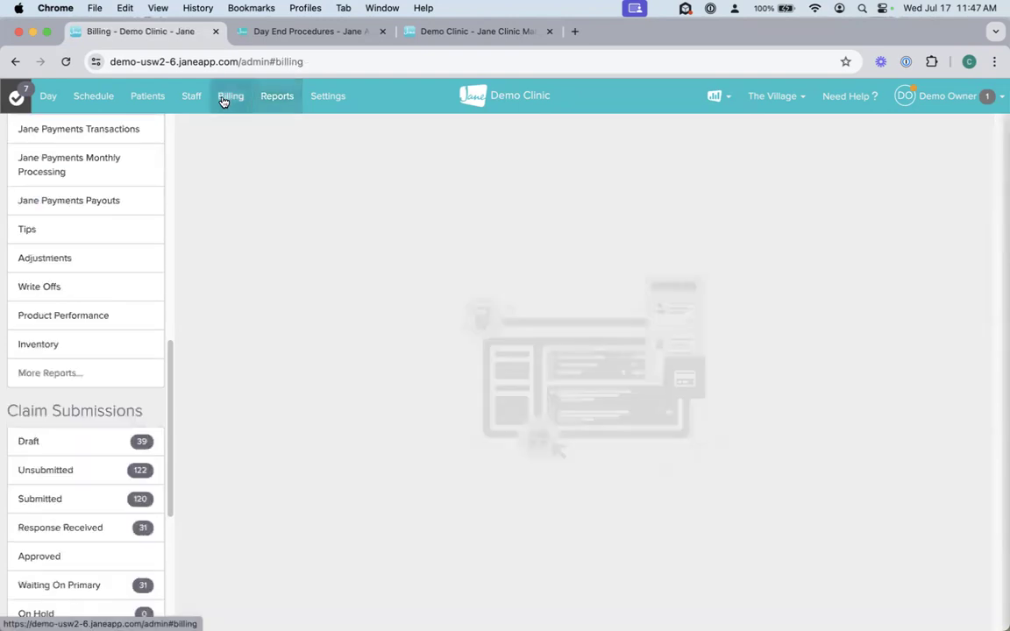
pyautogui.scroll(-5, 109, 410)
pyautogui.scroll(-1, 109, 412)
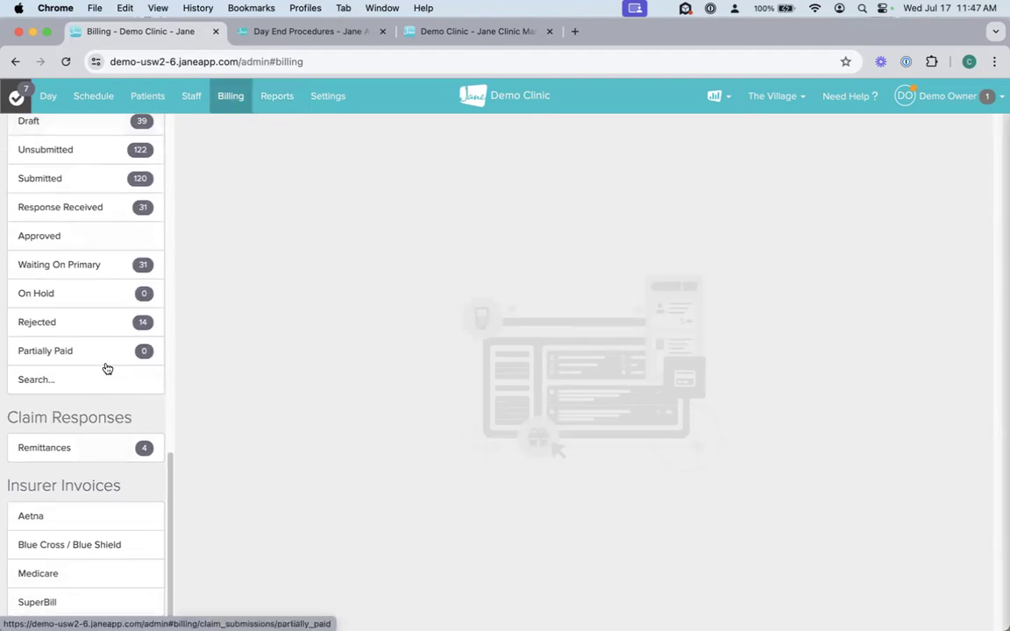
pyautogui.scroll(10, 106, 368)
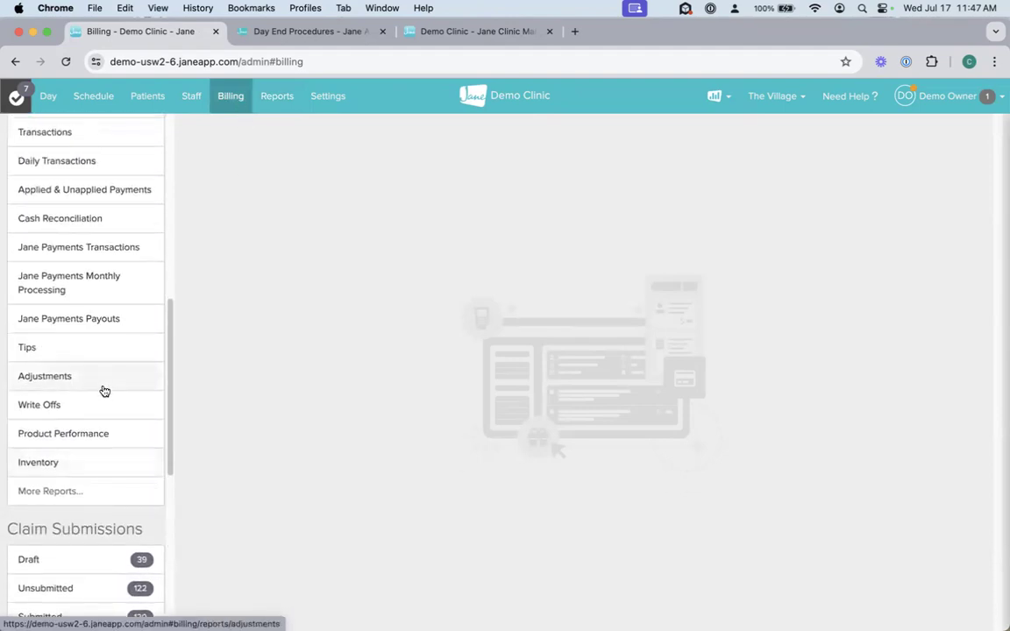
pyautogui.scroll(-5, 102, 388)
pyautogui.scroll(-1, 75, 470)
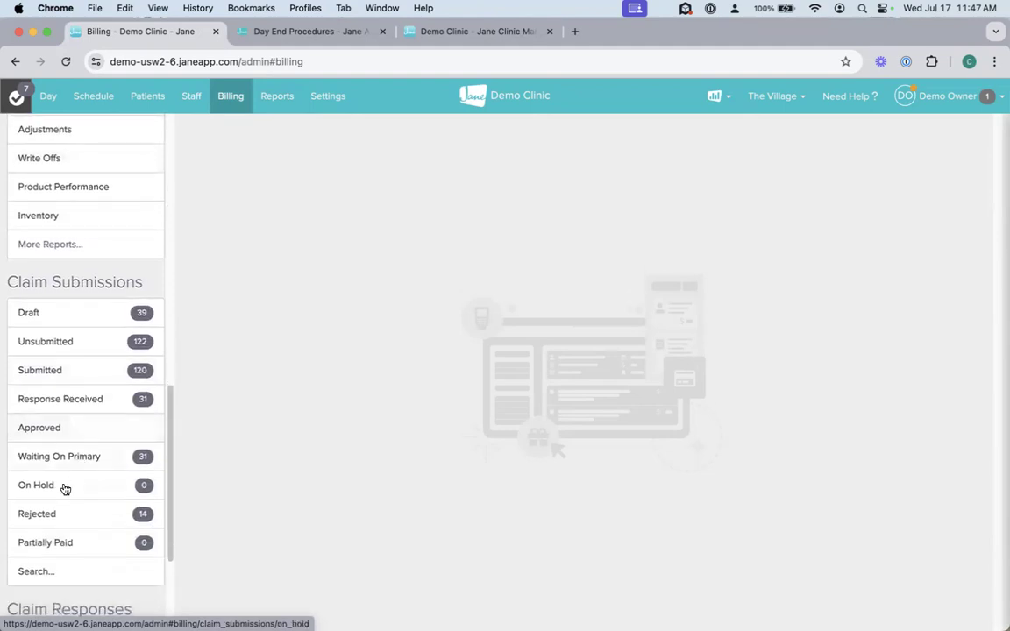
pyautogui.click(39, 512)
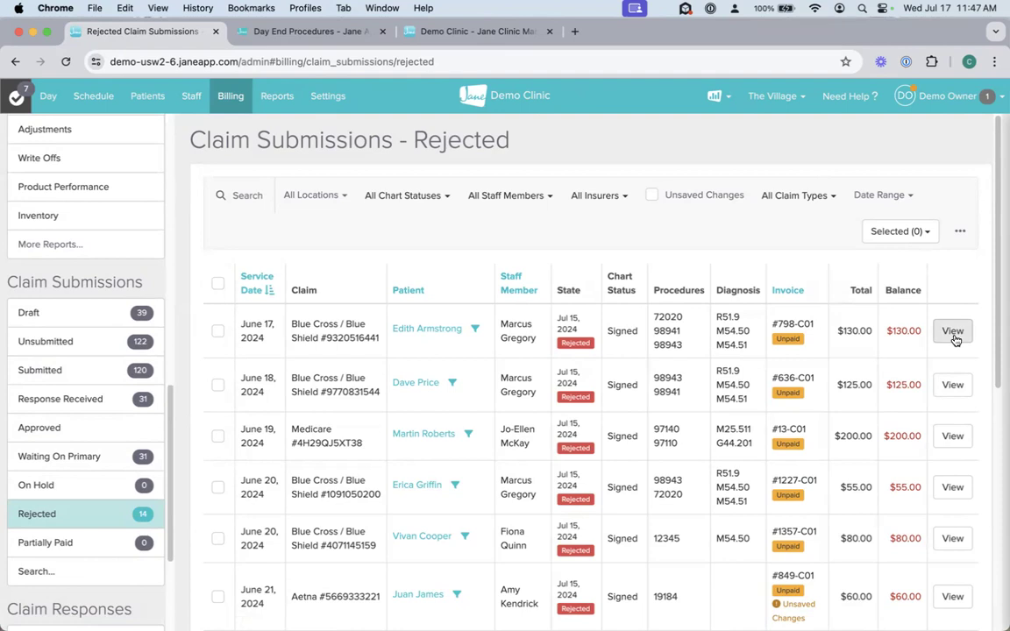
# Step: View the June 17, 2024 rejected claim's summary, expand its rejection details, and close the summary
pyautogui.click(954, 332)
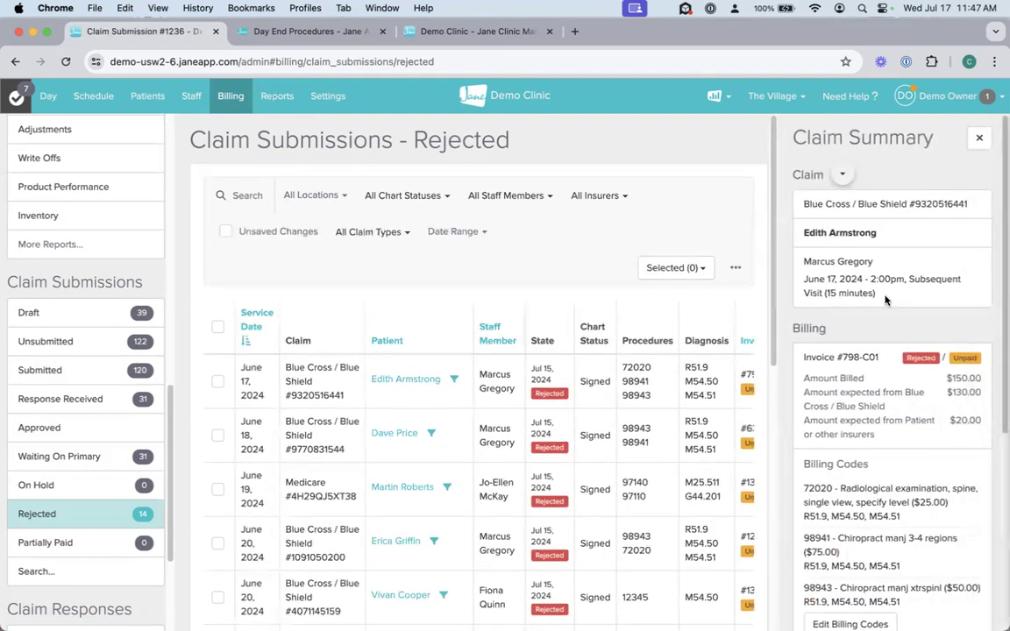
pyautogui.scroll(-3, 912, 421)
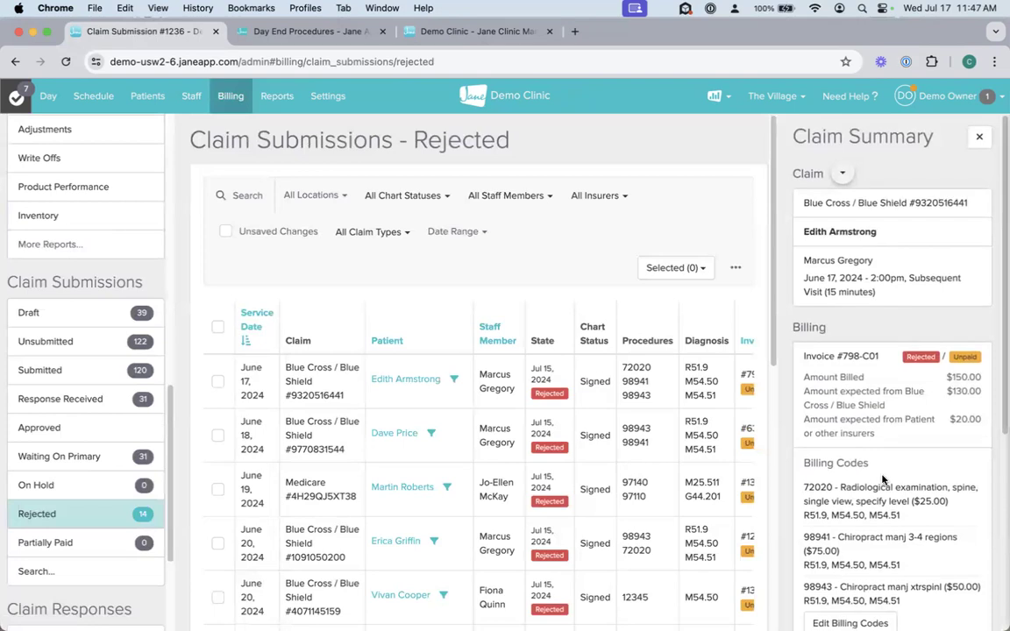
pyautogui.scroll(-2, 877, 448)
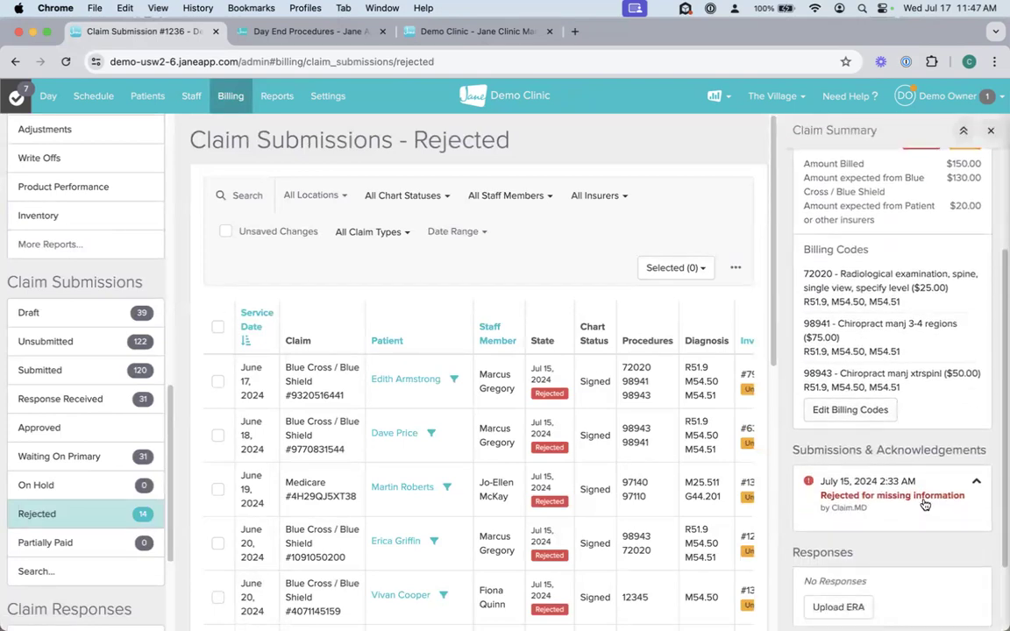
pyautogui.click(977, 482)
pyautogui.scroll(-1, 947, 509)
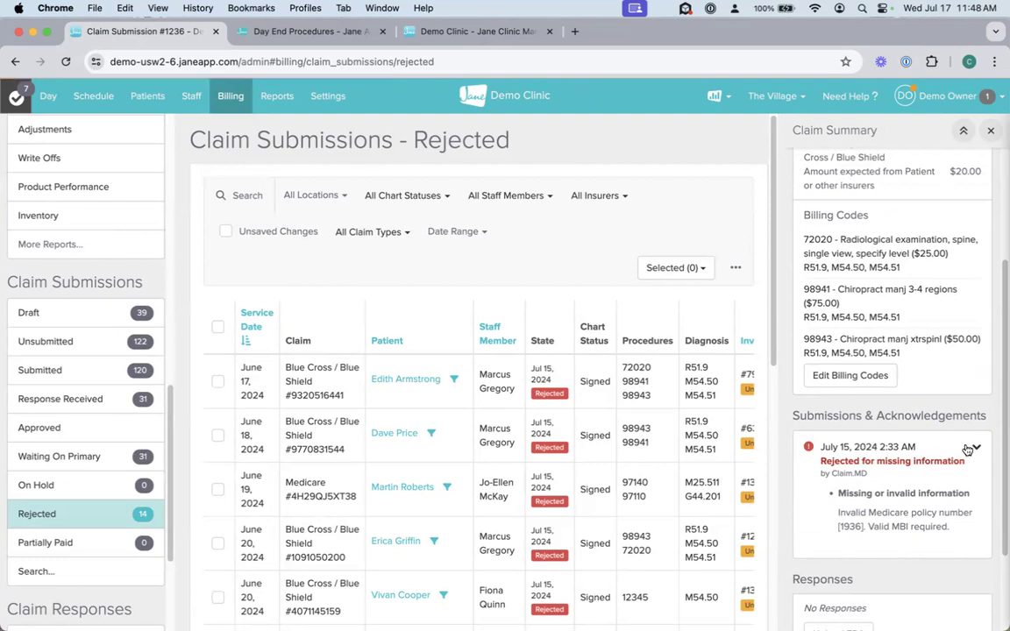
pyautogui.scroll(5, 987, 165)
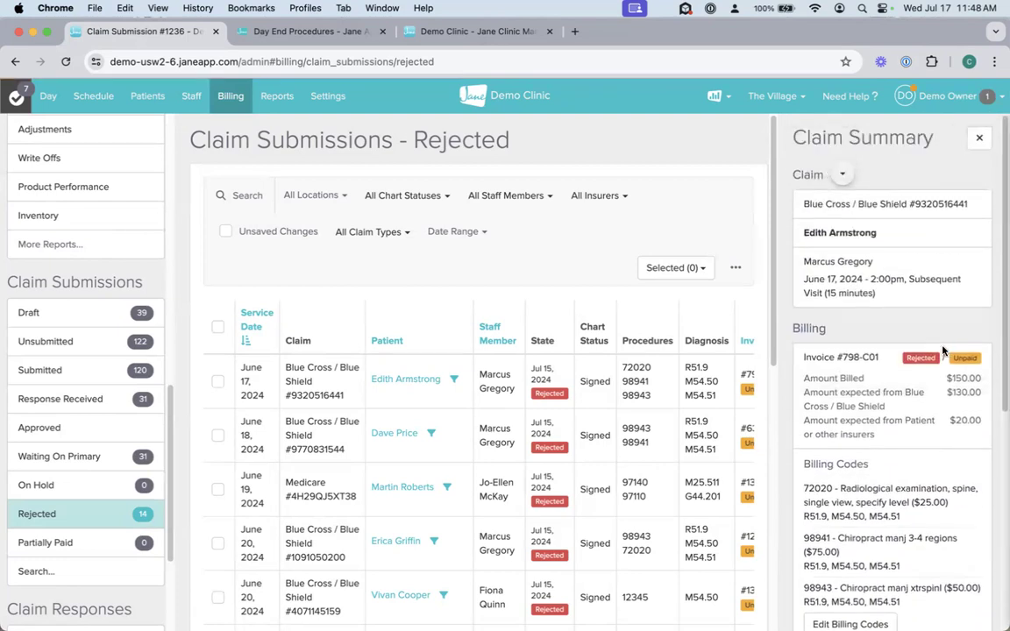
pyautogui.click(980, 138)
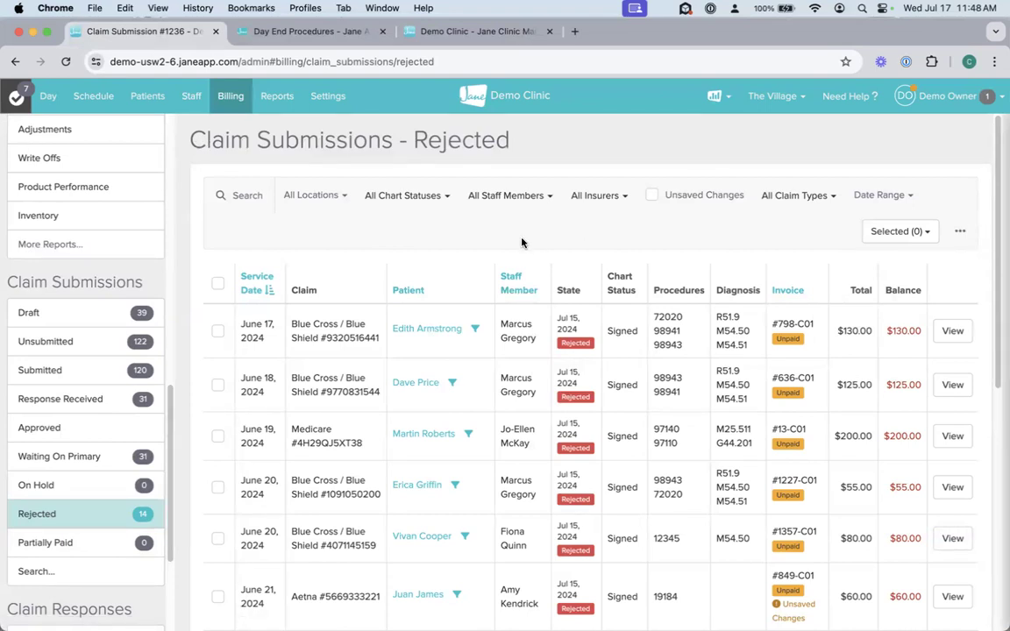
# Step: Look through the clinic's list of reports, and switch to the Trend Report spreadsheet in Numbers
pyautogui.click(279, 98)
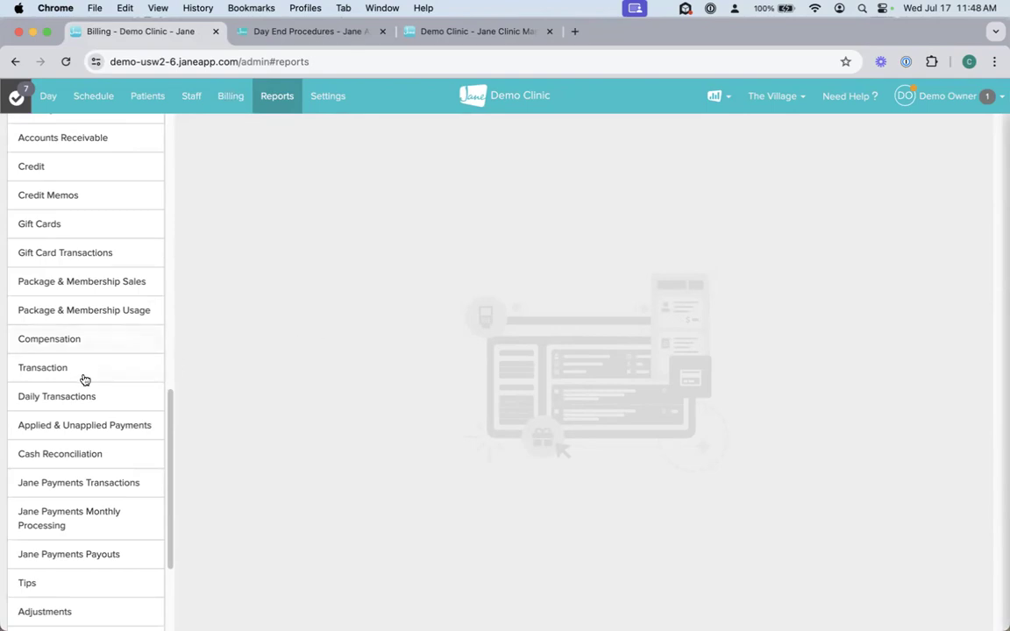
pyautogui.scroll(-3, 83, 382)
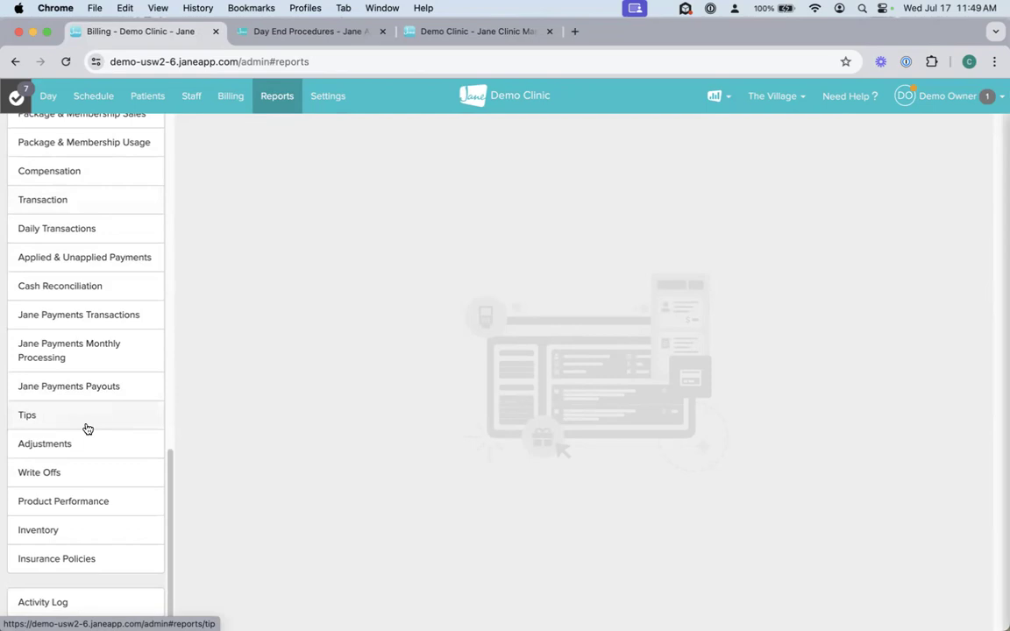
pyautogui.hotkey('ctrl', 'Right')
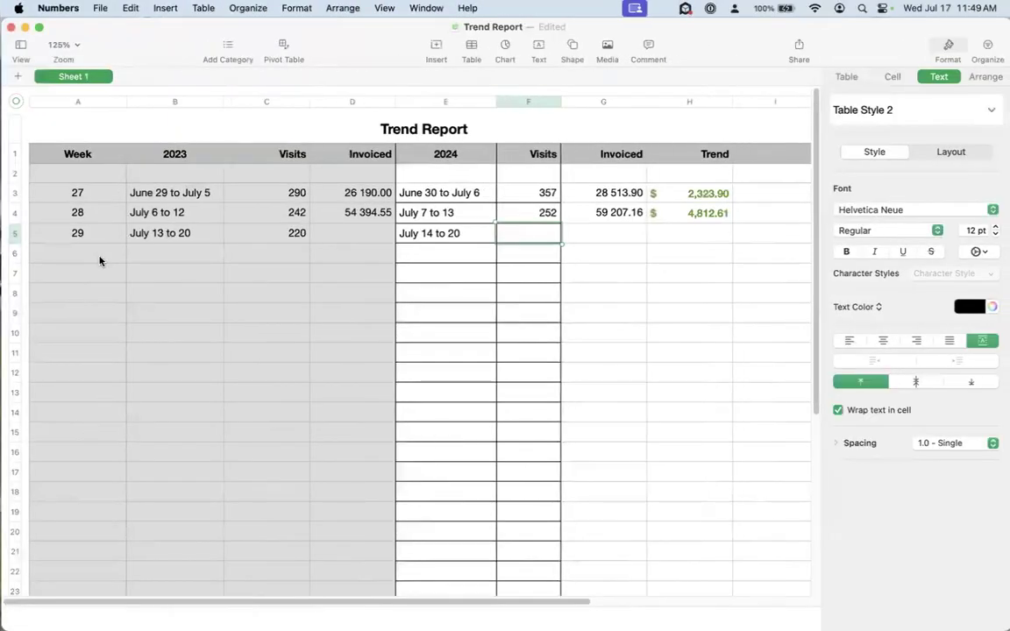
# Step: Point out the week numbers 27 to 29 and week 27's 2023 date range, visits and invoiced amount
pyautogui.moveTo(75, 193); pyautogui.dragTo(76, 235)
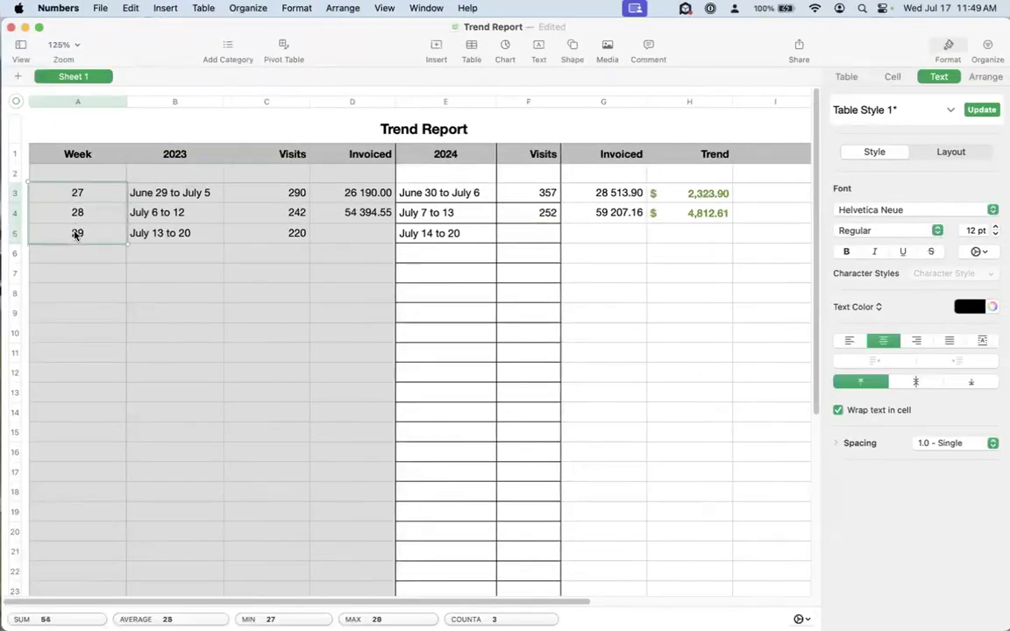
pyautogui.click(211, 270)
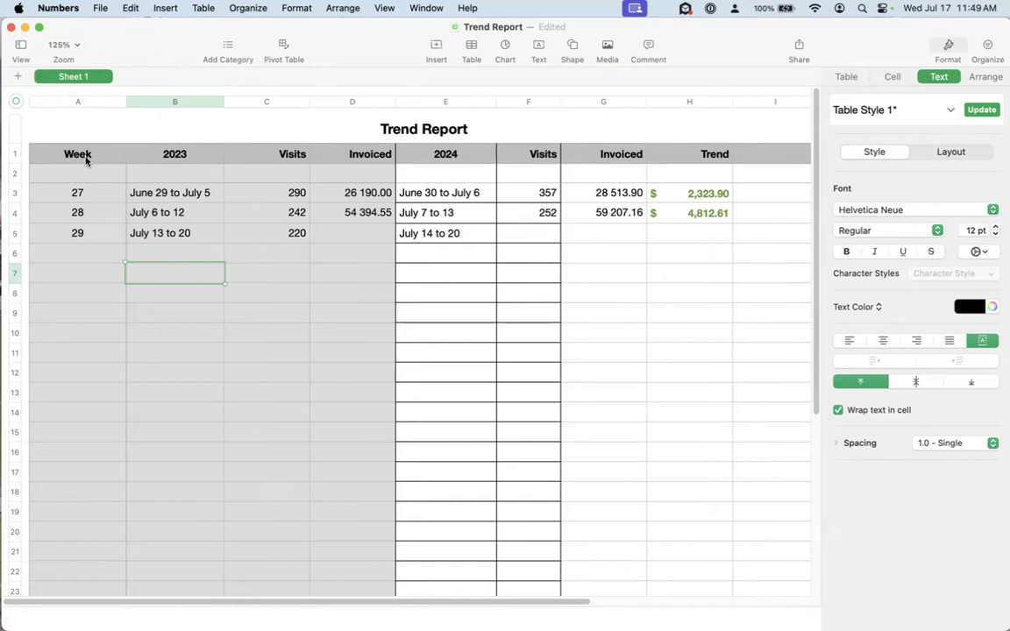
pyautogui.click(174, 197)
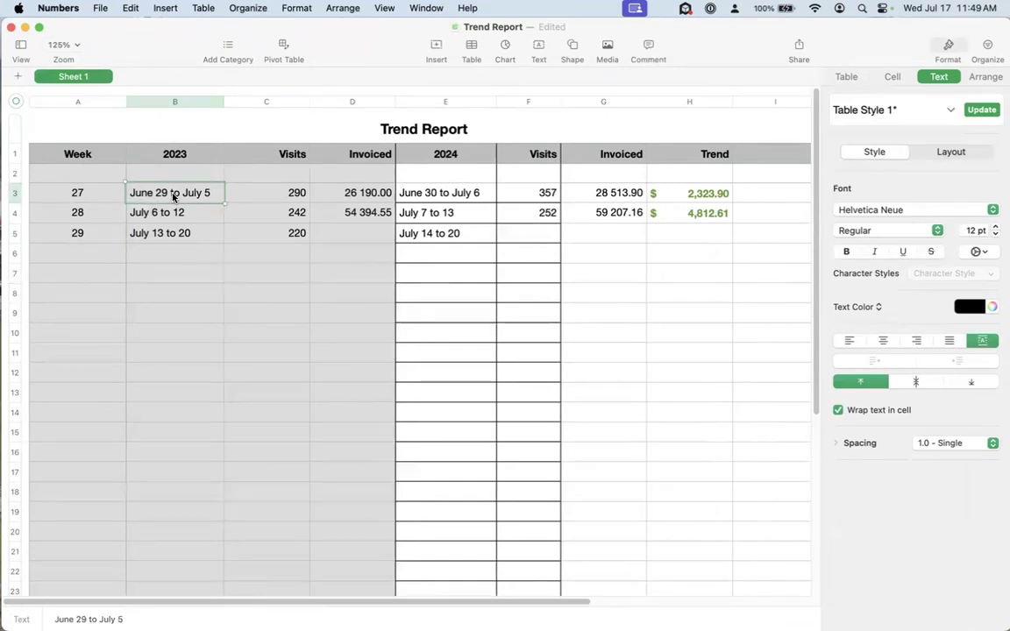
pyautogui.click(280, 199)
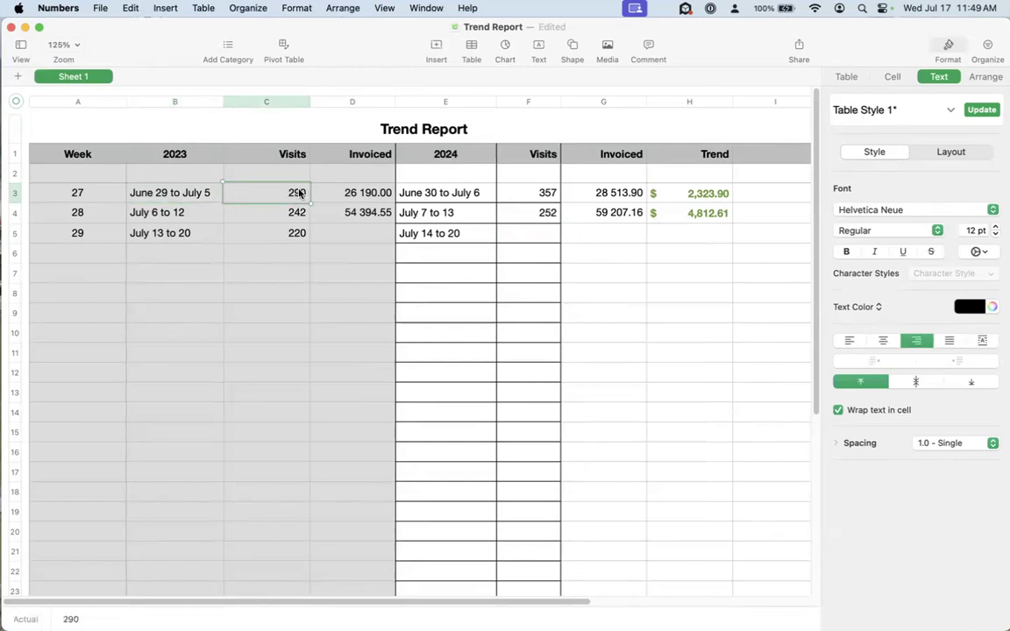
pyautogui.click(358, 195)
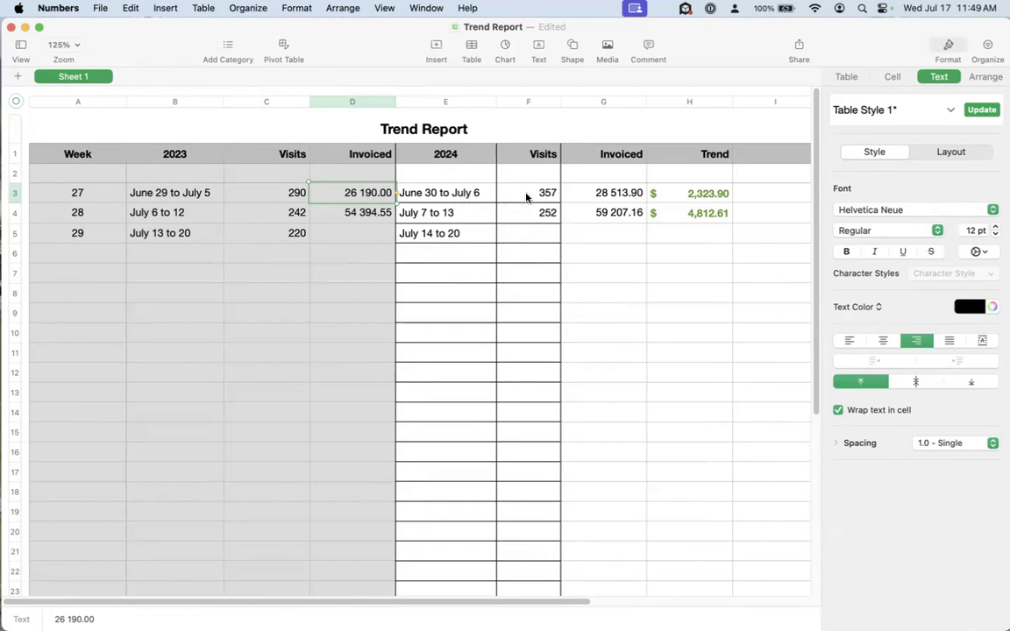
# Step: Compare week 27's invoiced amounts and visits between 2023 and 2024, along with its Trend value
pyautogui.click(694, 197)
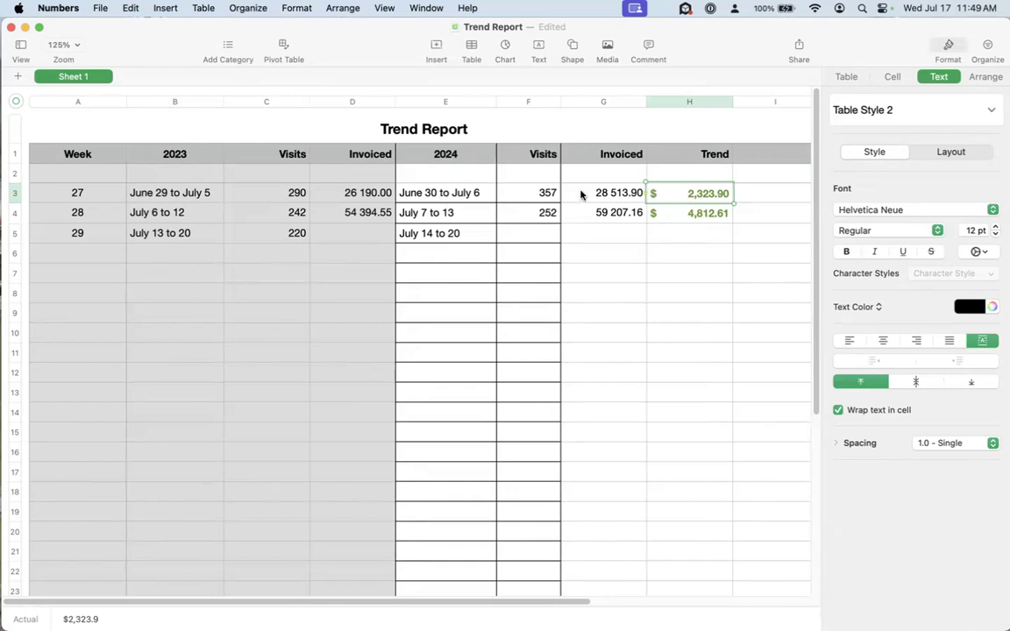
pyautogui.click(606, 194)
pyautogui.click(392, 194)
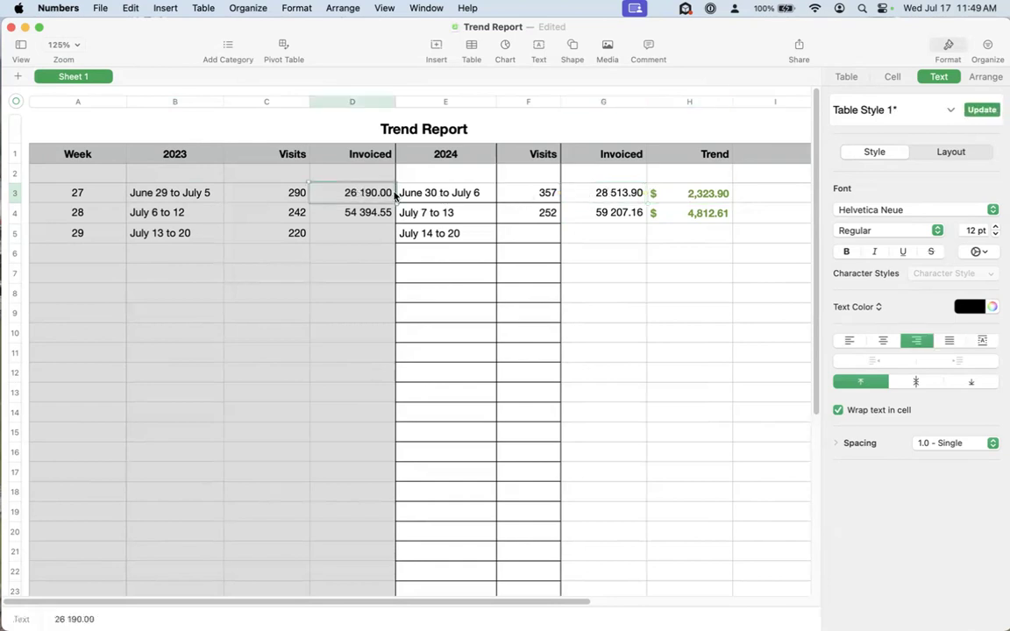
pyautogui.click(705, 195)
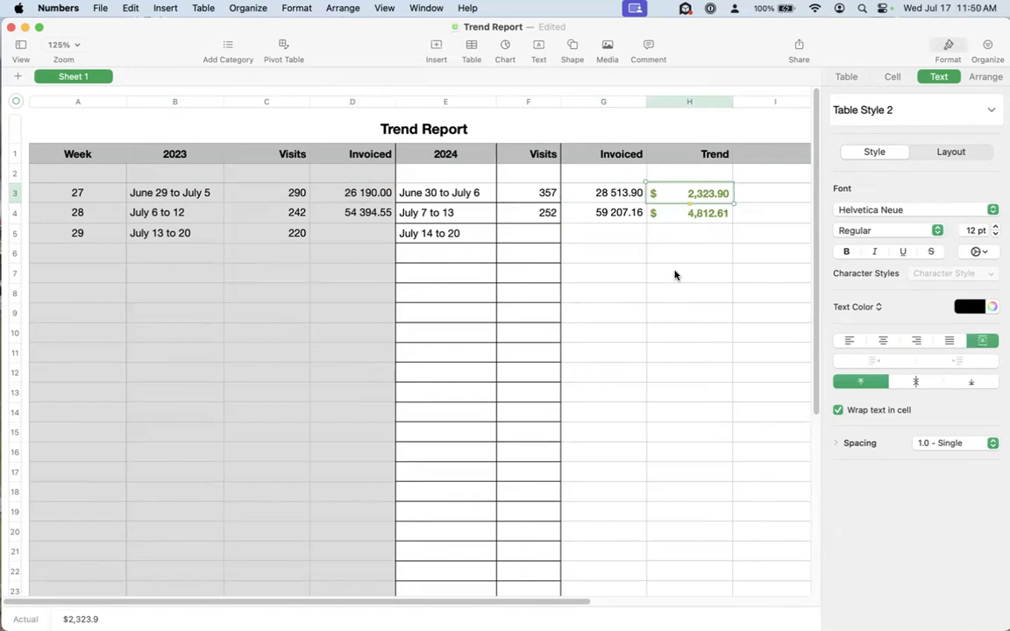
pyautogui.click(279, 194)
pyautogui.click(531, 198)
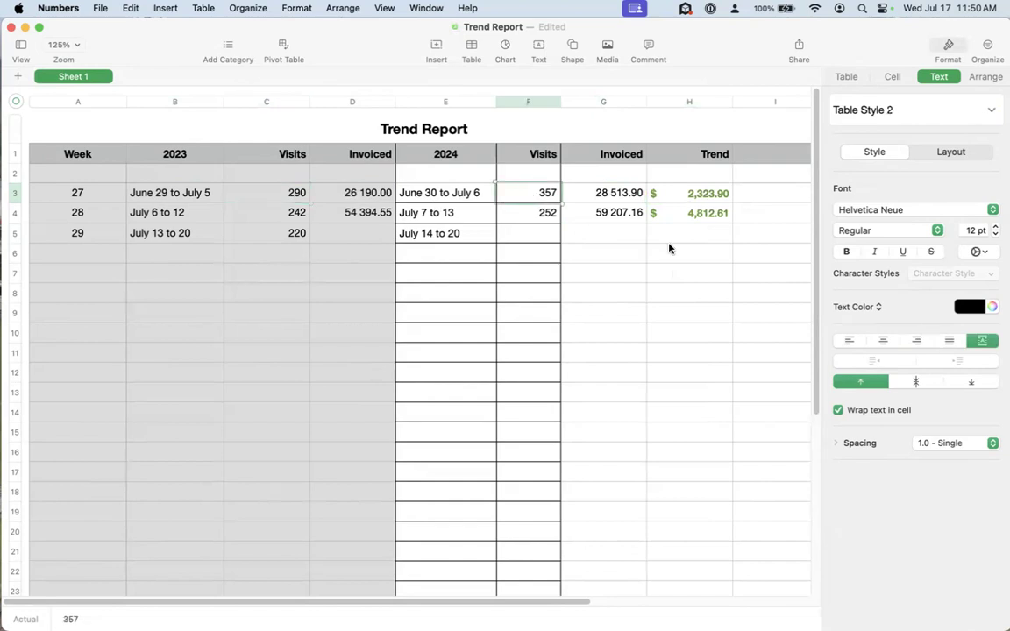
pyautogui.click(267, 192)
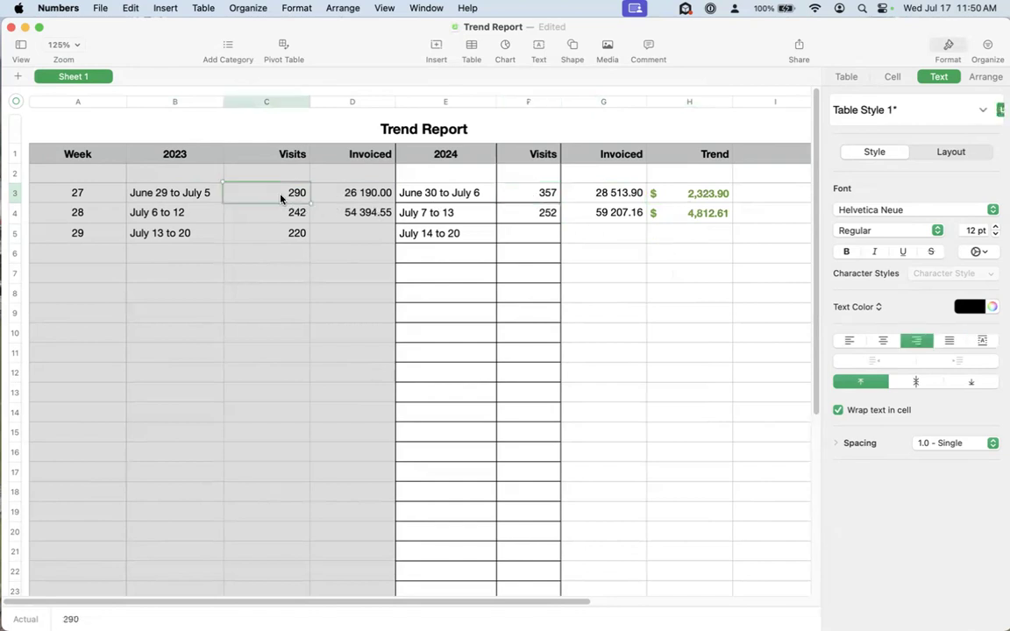
# Step: Point out week 27's 2024 visits and week 29's 2024 Visits and Invoiced cells in the trend table
pyautogui.click(541, 194)
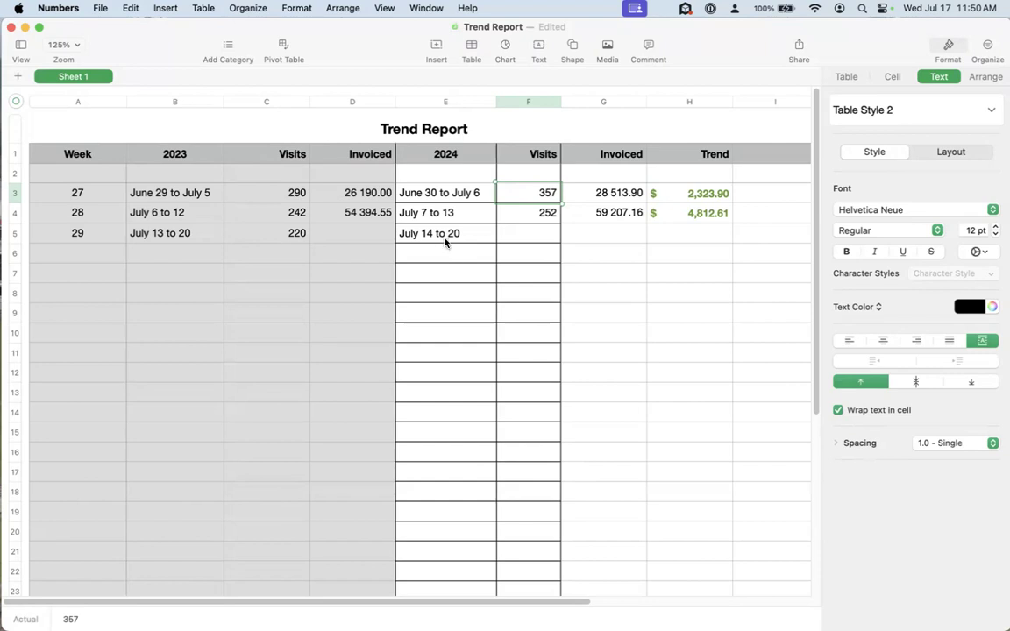
pyautogui.click(541, 233)
pyautogui.click(604, 231)
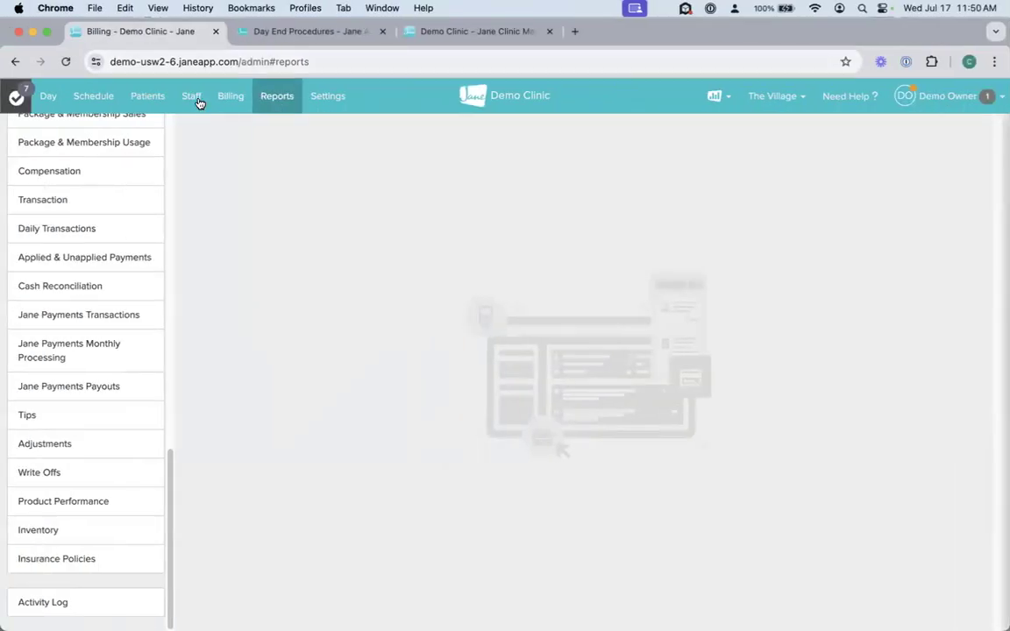
# Step: In Jane's reports in Chrome, view the Patient Retention report and the Billings Summary report
pyautogui.scroll(3, 131, 391)
pyautogui.scroll(1, 132, 391)
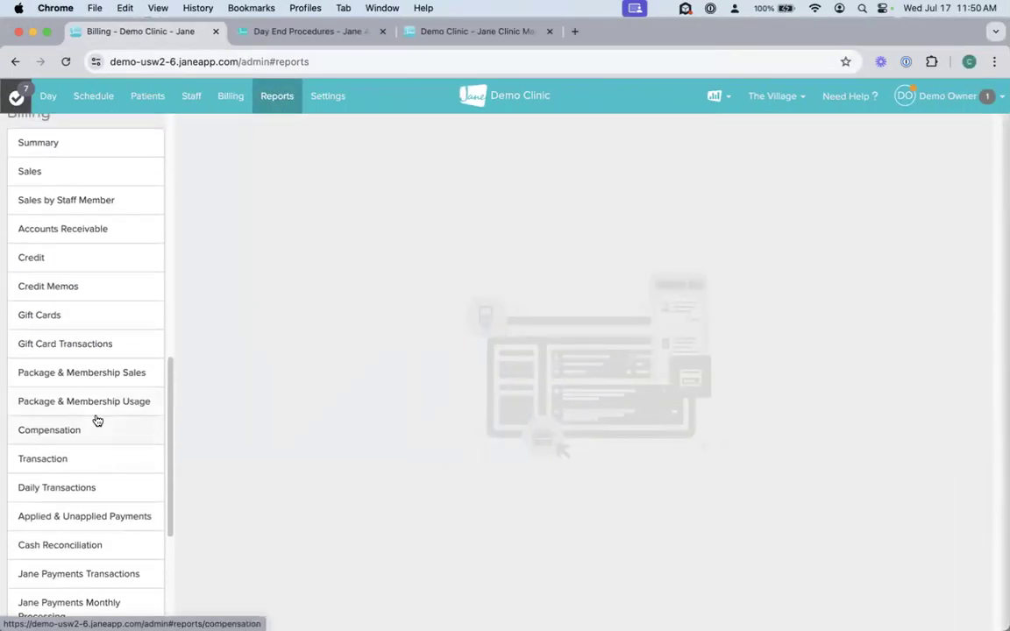
pyautogui.scroll(5, 95, 419)
pyautogui.click(86, 256)
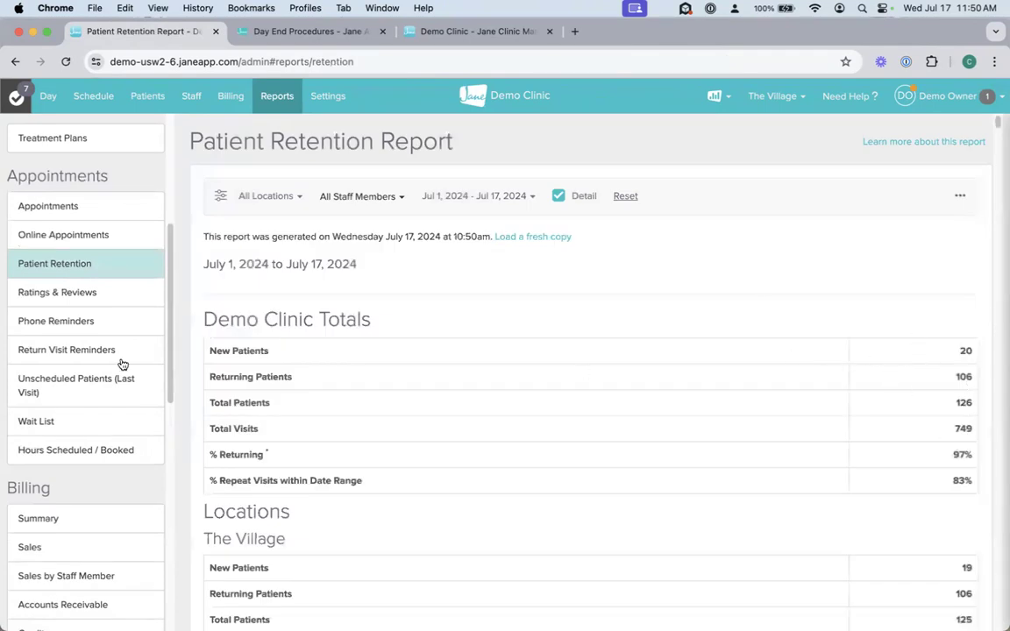
pyautogui.click(77, 527)
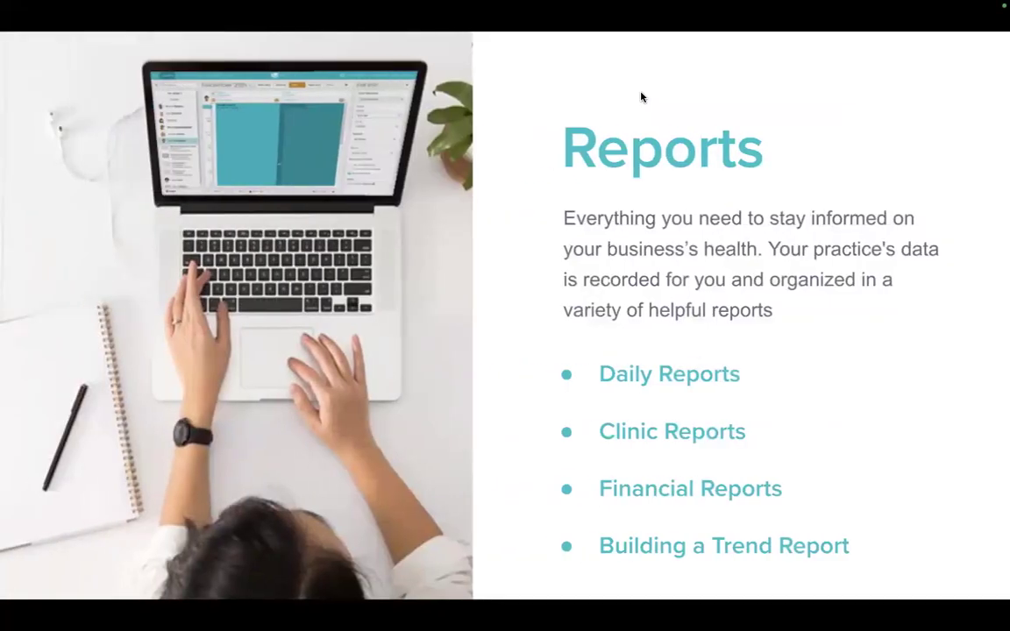
pyautogui.press('Right')
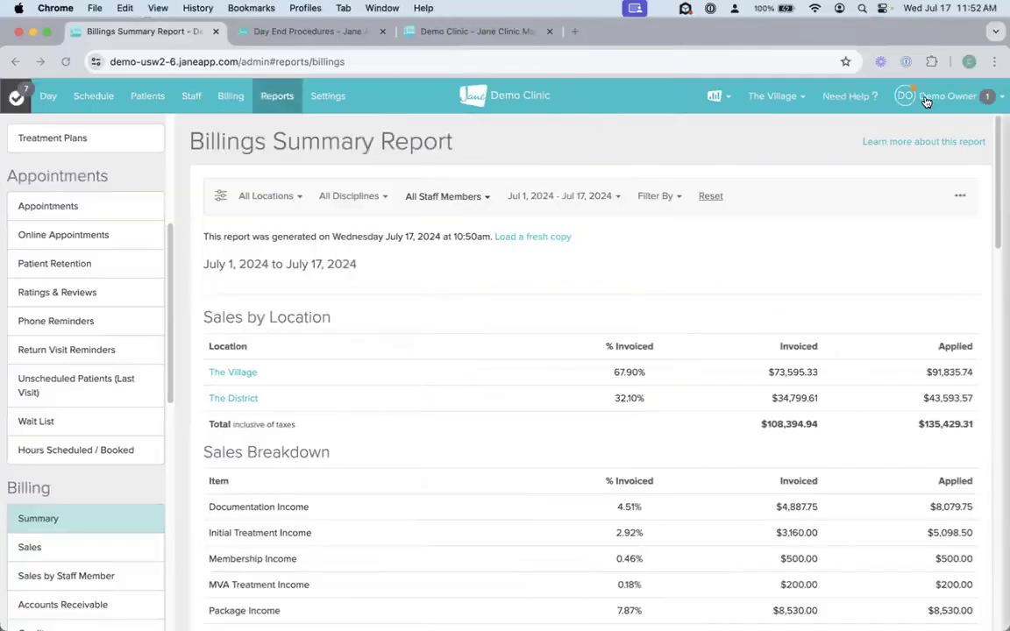
# Step: Open the Jane Guide Sidekick from the help options and search the guide for "Sales Report"
pyautogui.click(845, 96)
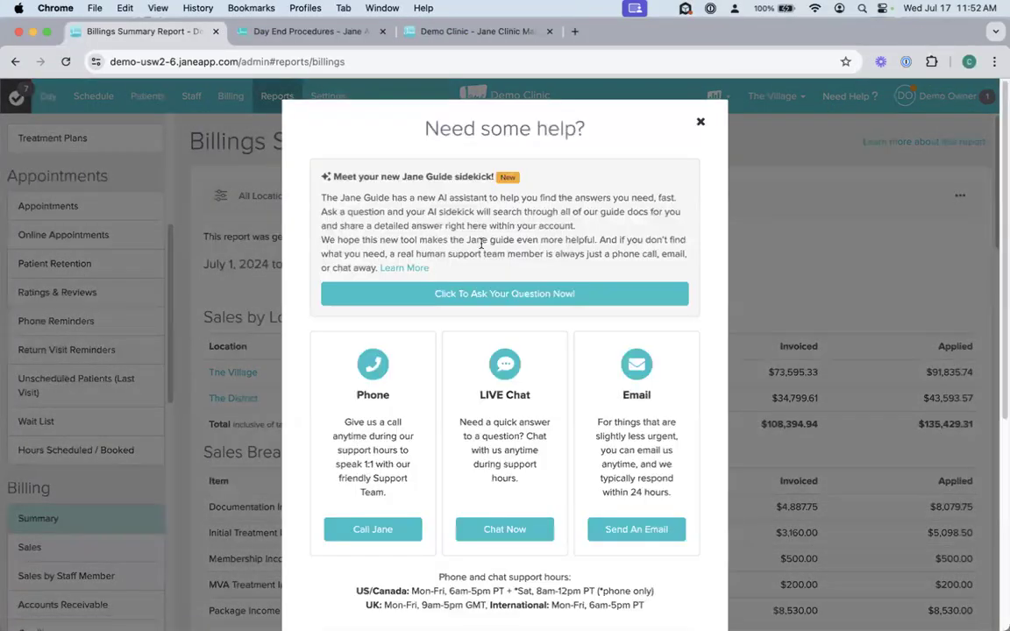
pyautogui.click(470, 294)
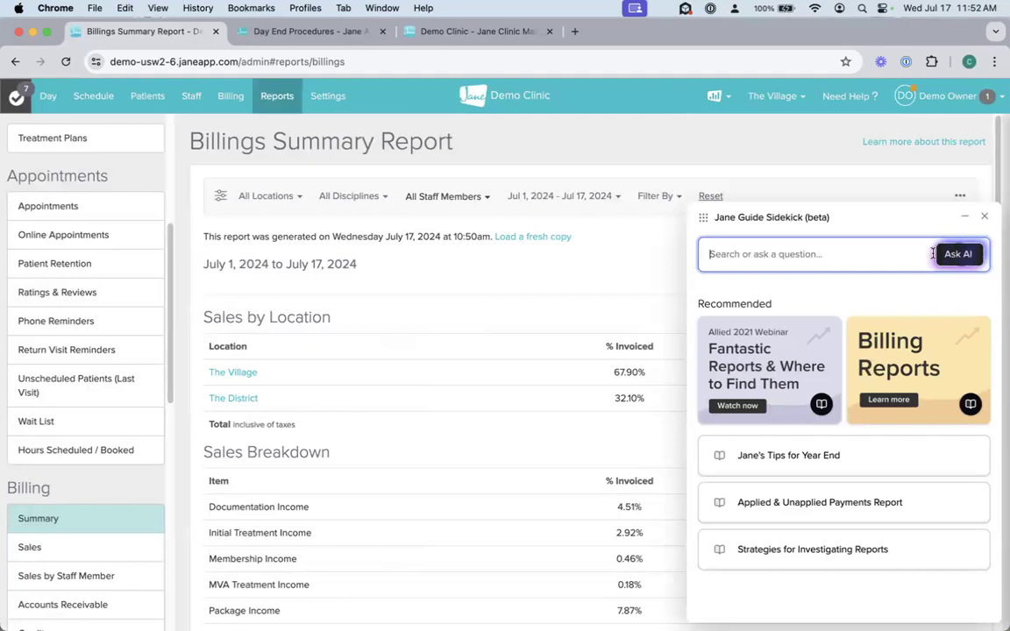
pyautogui.click(819, 254)
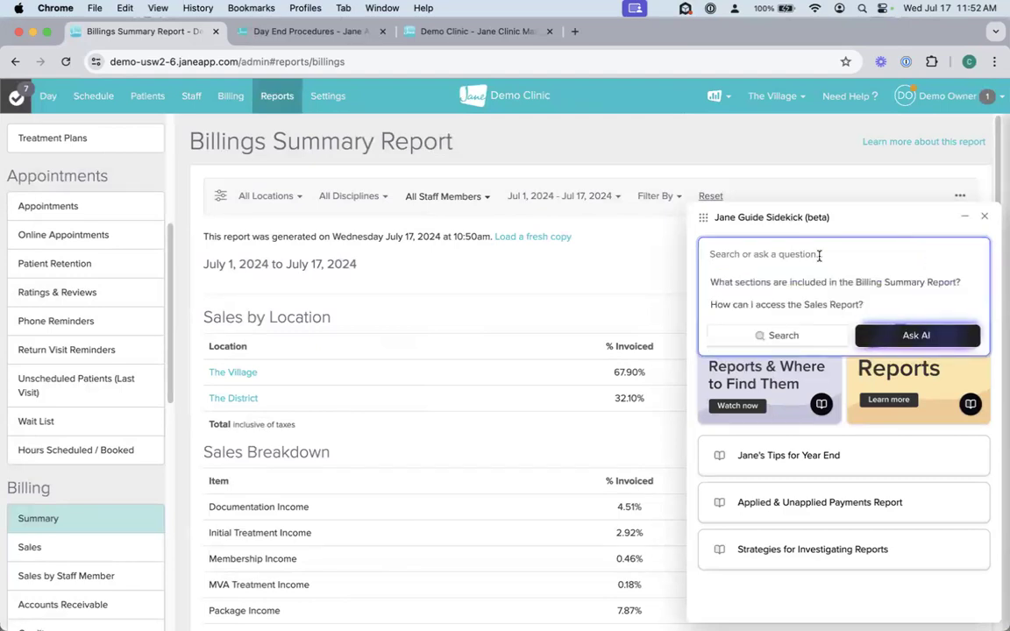
pyautogui.write('Sales Report')
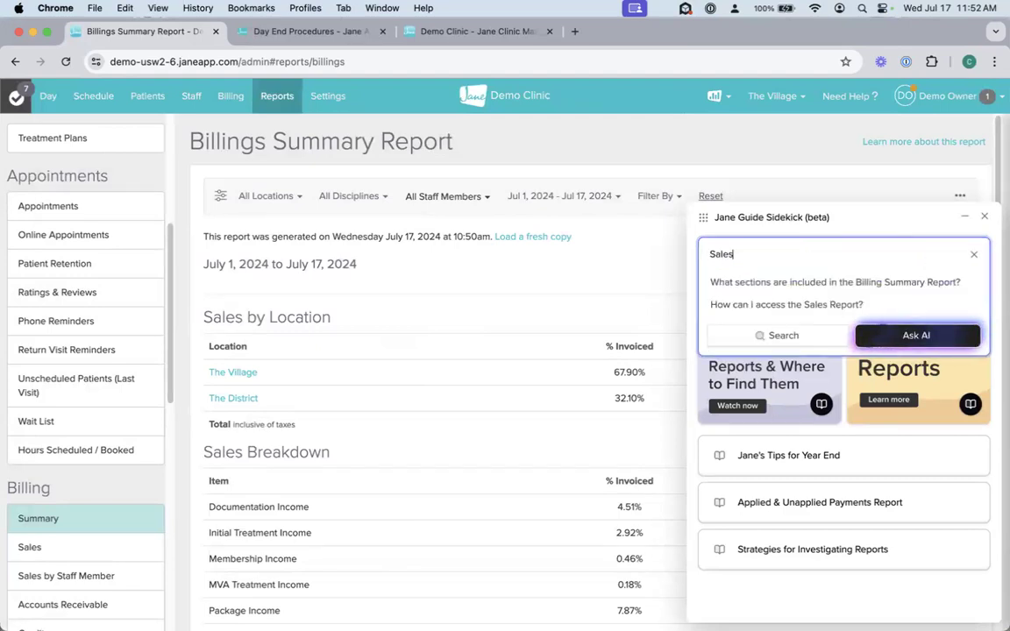
pyautogui.click(766, 338)
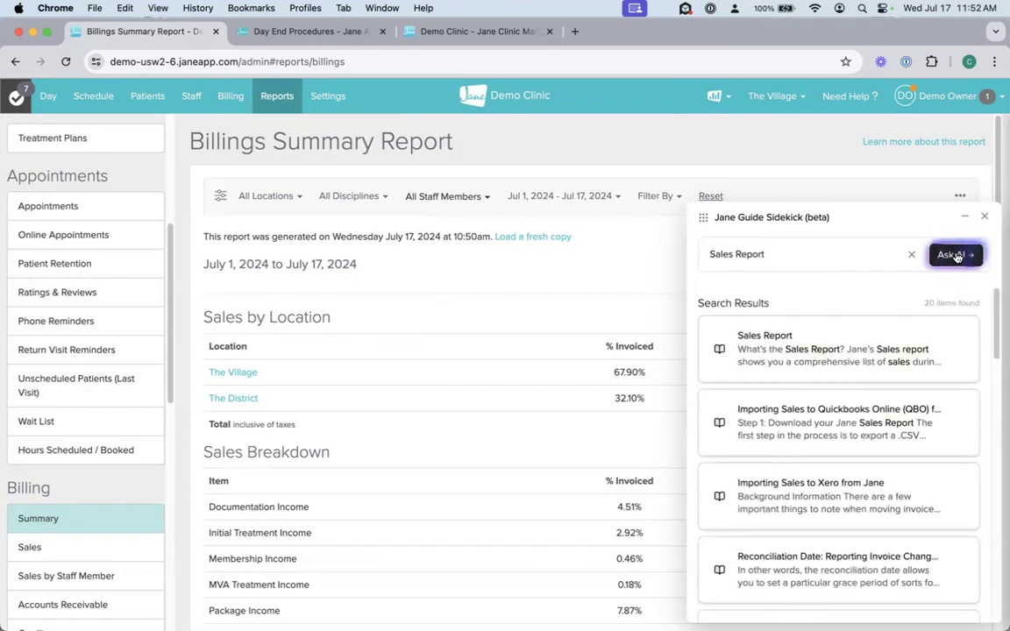
# Step: Ask the AI assistant about "Sales Report", return to the search results, and close the Sidekick
pyautogui.click(955, 255)
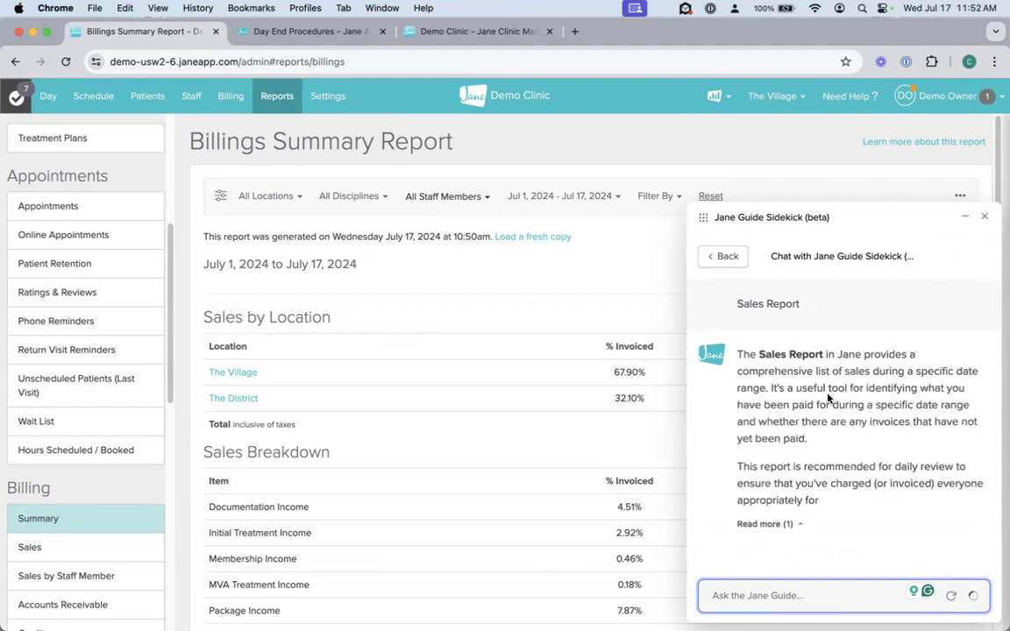
pyautogui.click(731, 257)
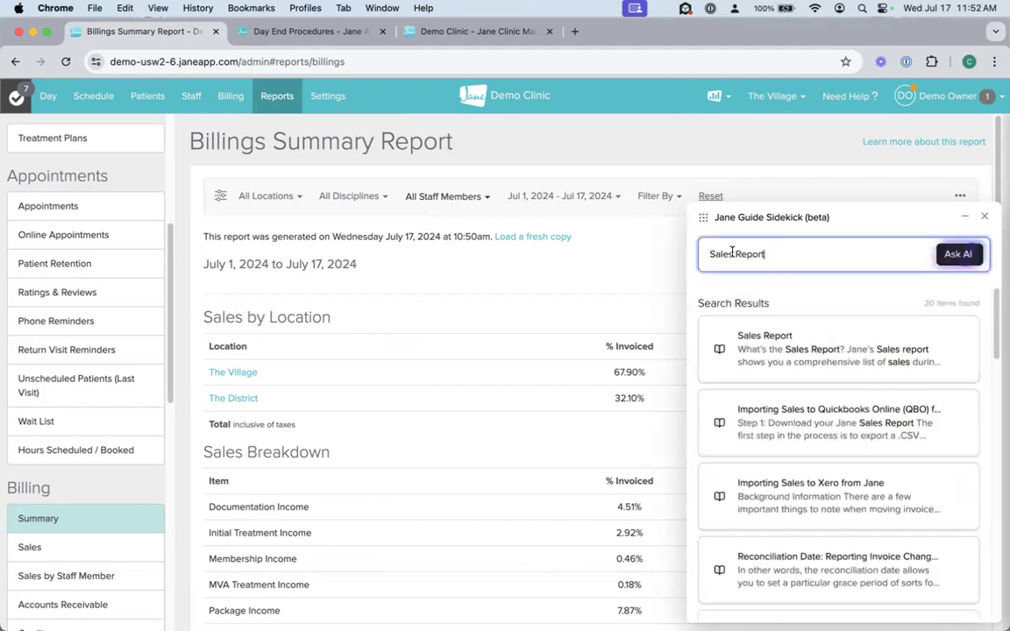
pyautogui.click(984, 218)
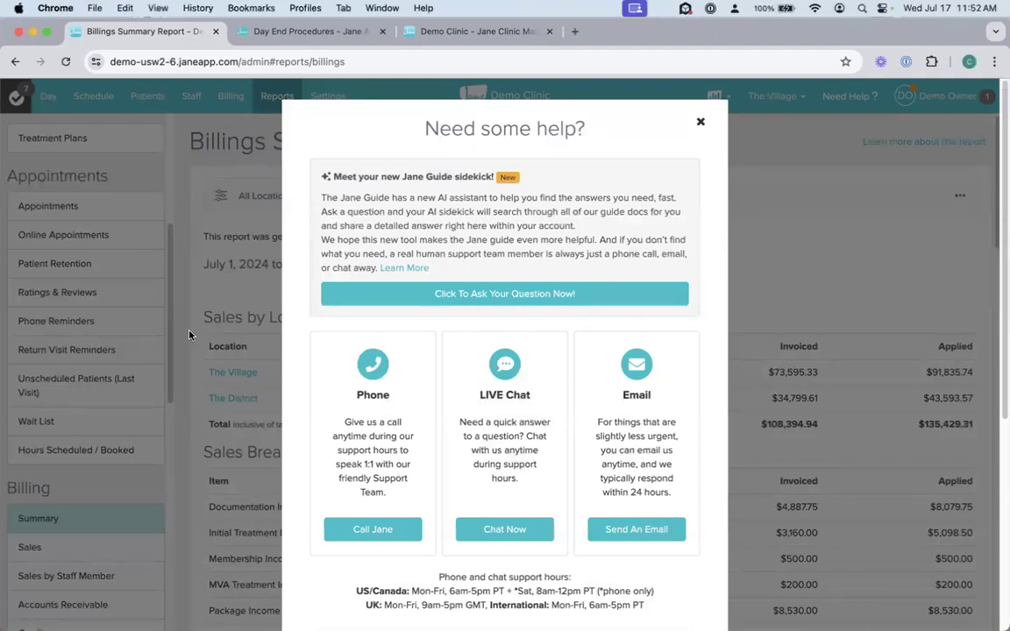
pyautogui.hotkey('ctrl', 'Left')
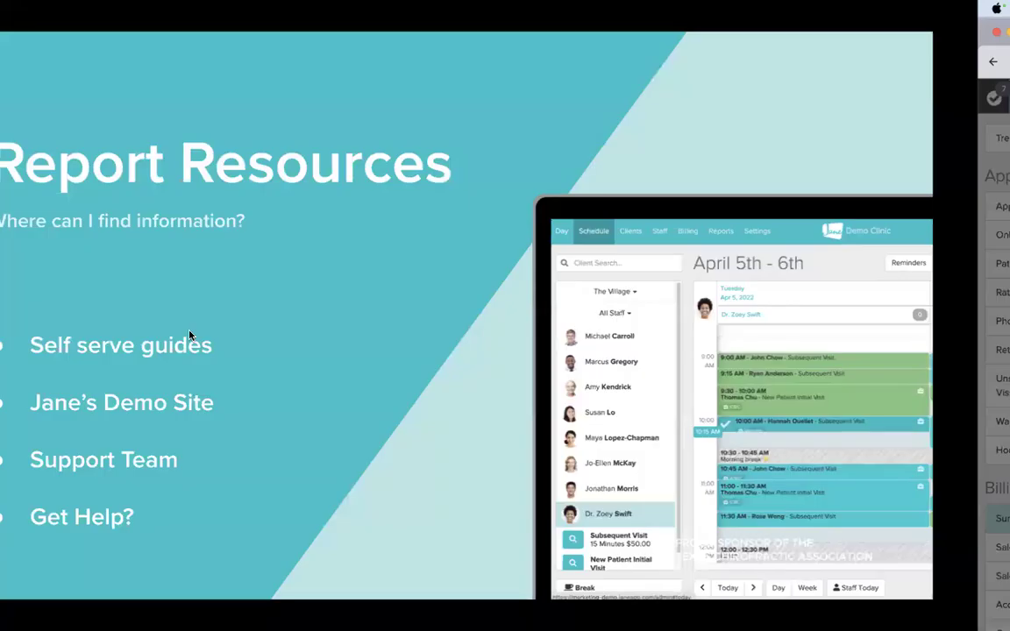
pyautogui.press('Right')
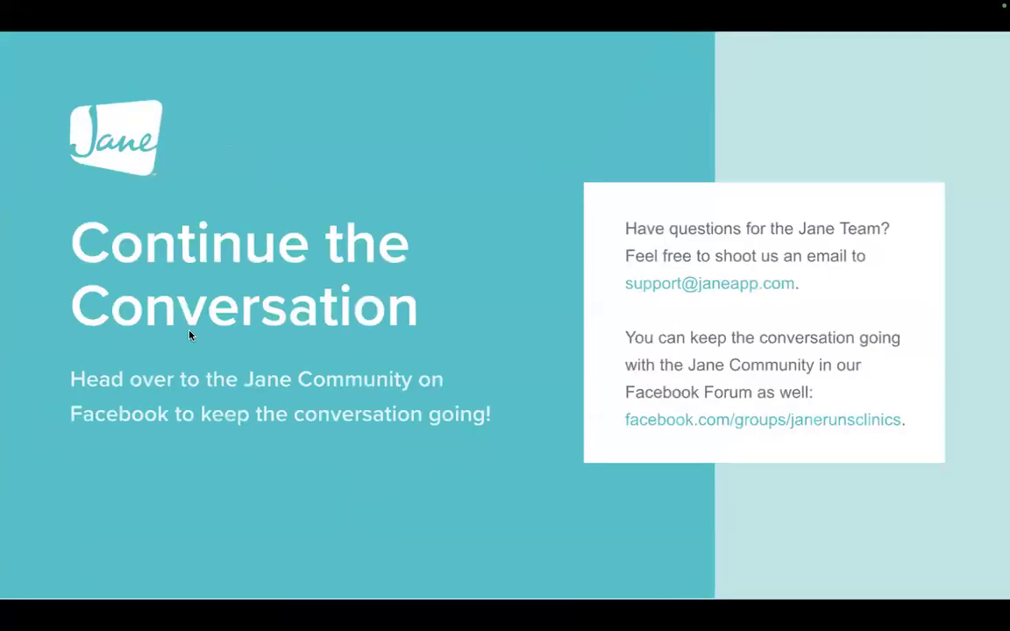
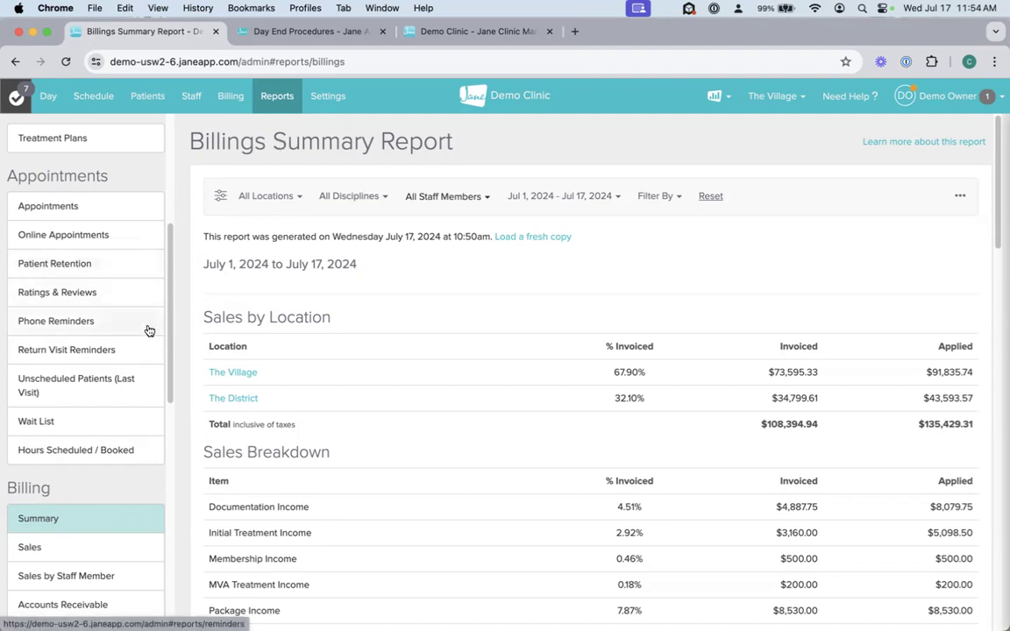
# Step: View the Sales report in the billing reports, then return to the Billings Summary report
pyautogui.scroll(-2, 131, 389)
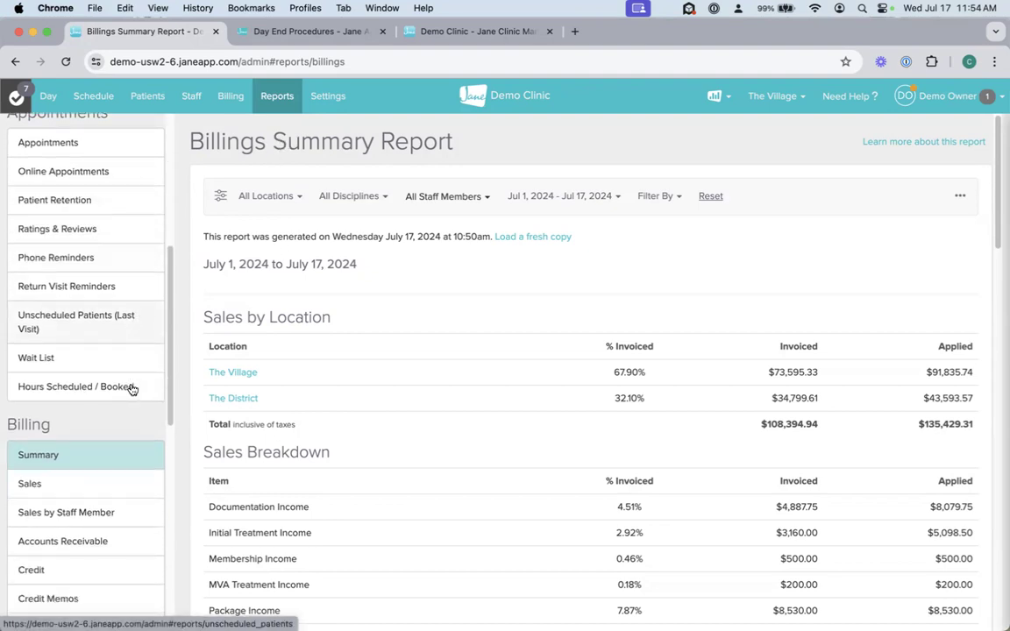
pyautogui.scroll(-4, 131, 390)
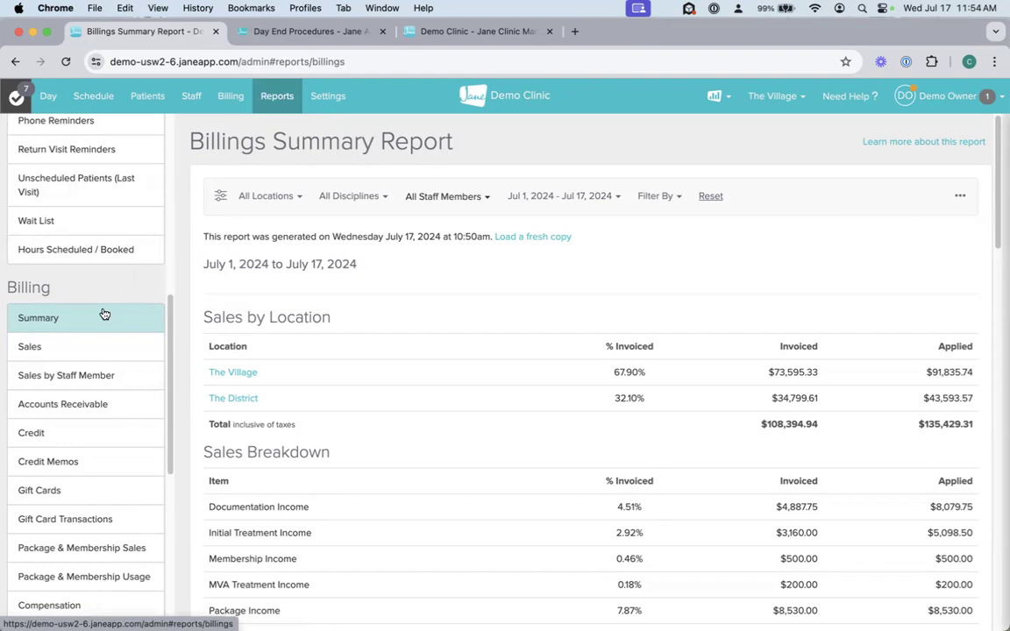
pyautogui.click(78, 350)
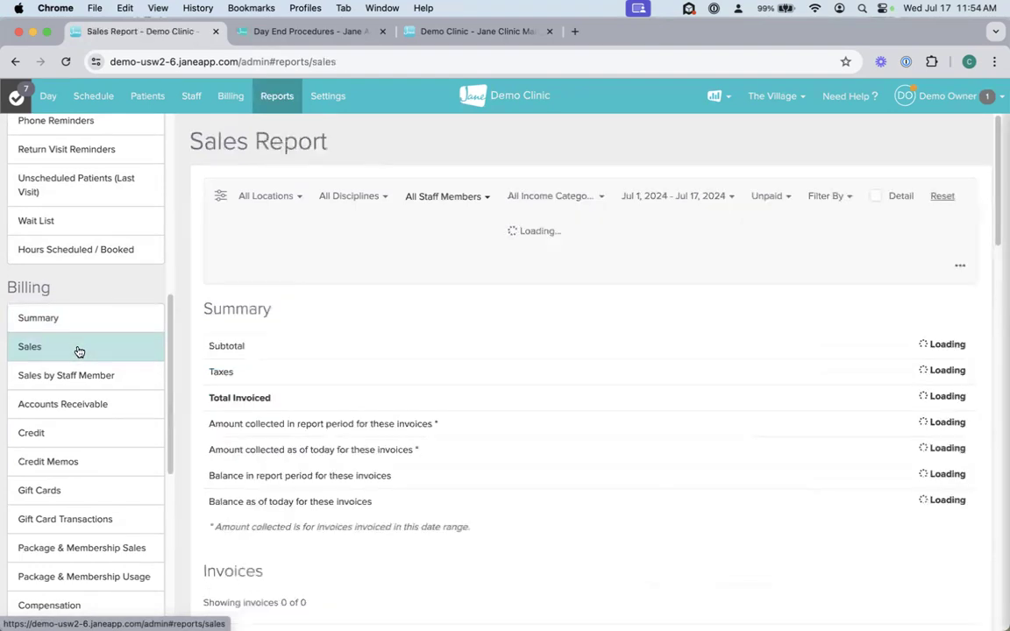
pyautogui.click(85, 323)
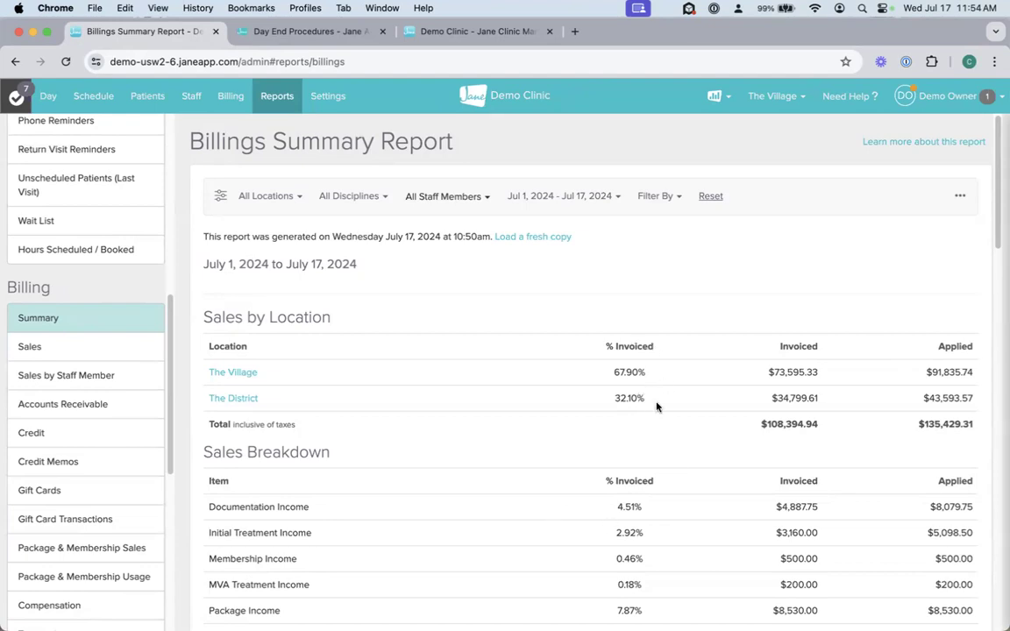
# Step: Reopen the Sales report and look through its summary totals and invoice list
pyautogui.click(72, 347)
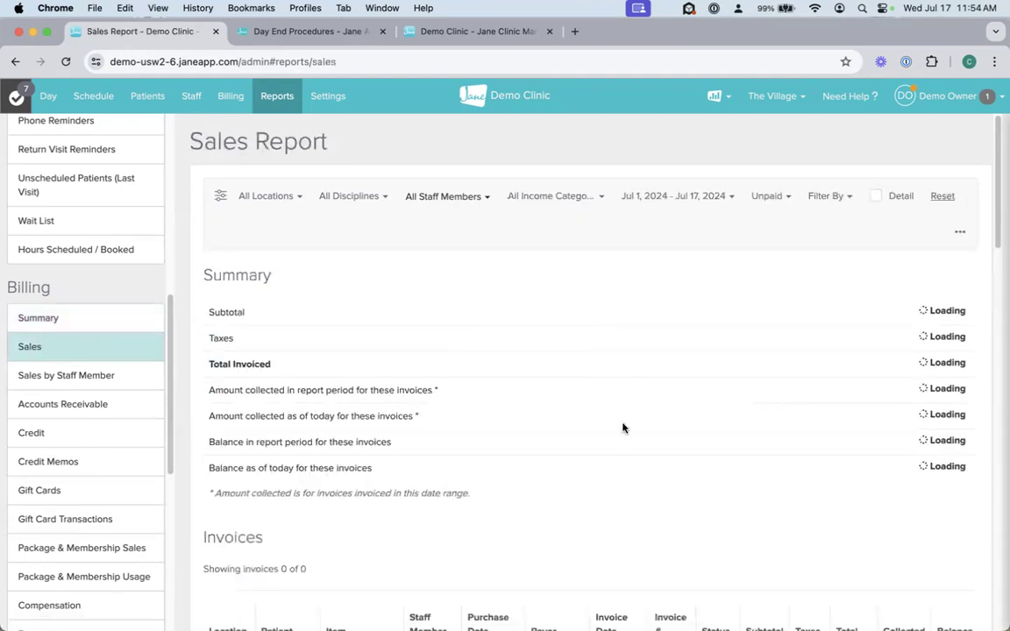
pyautogui.scroll(-1, 622, 428)
pyautogui.scroll(-3, 622, 428)
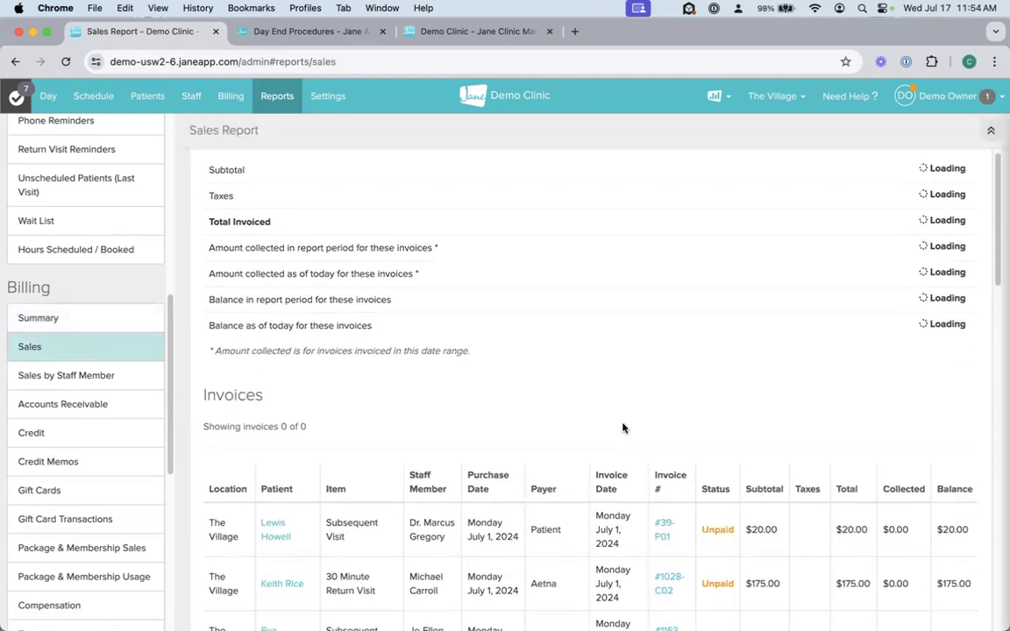
pyautogui.scroll(-1, 623, 428)
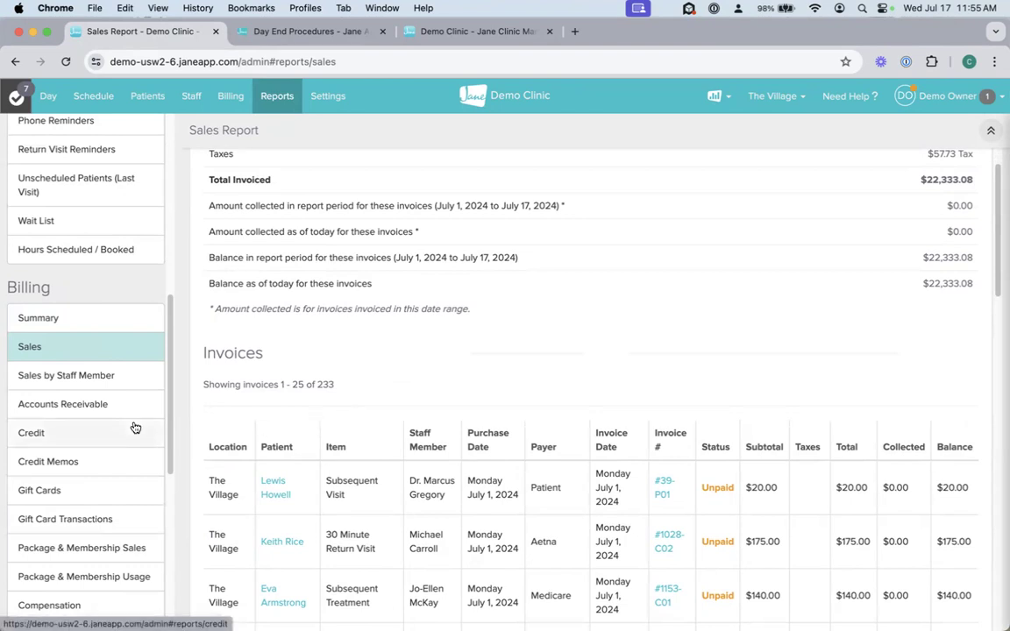
pyautogui.click(57, 332)
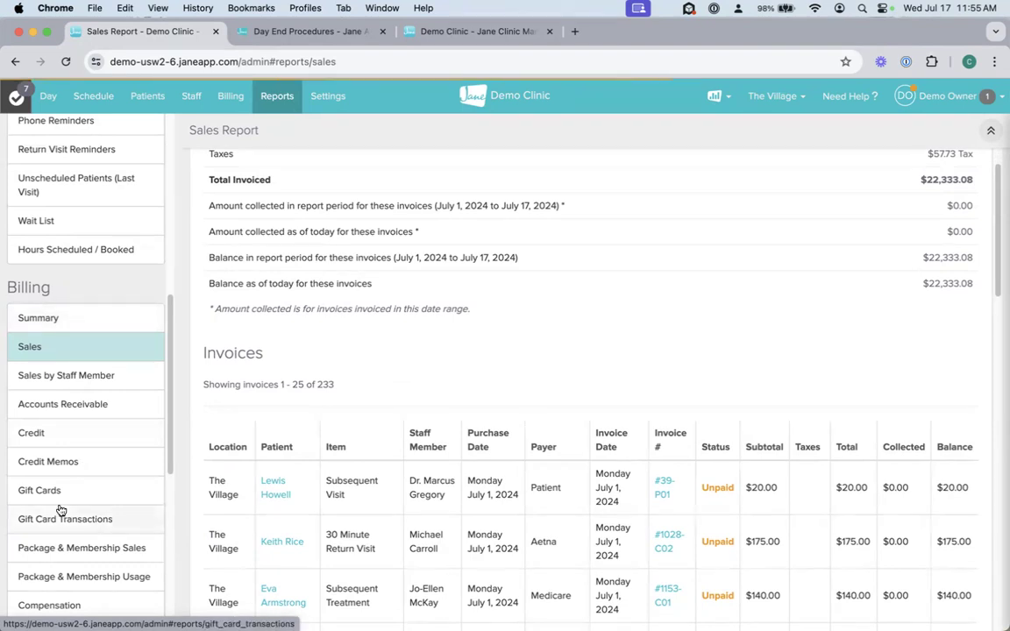
# Step: View the Compensation report and look over the billing reports listed after it
pyautogui.scroll(-5, 75, 524)
pyautogui.scroll(-1, 75, 524)
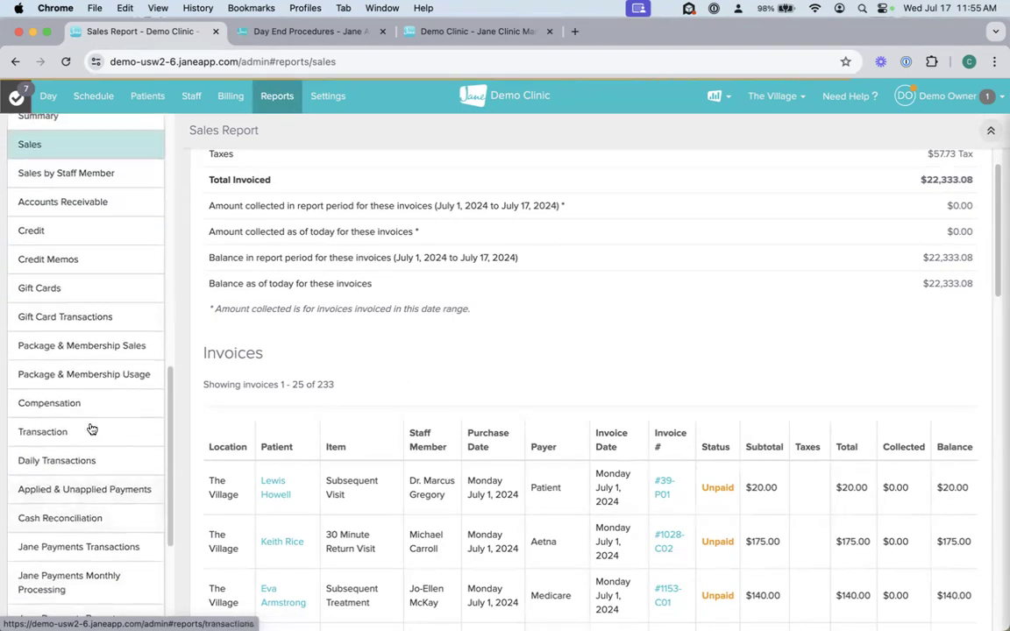
pyautogui.click(55, 404)
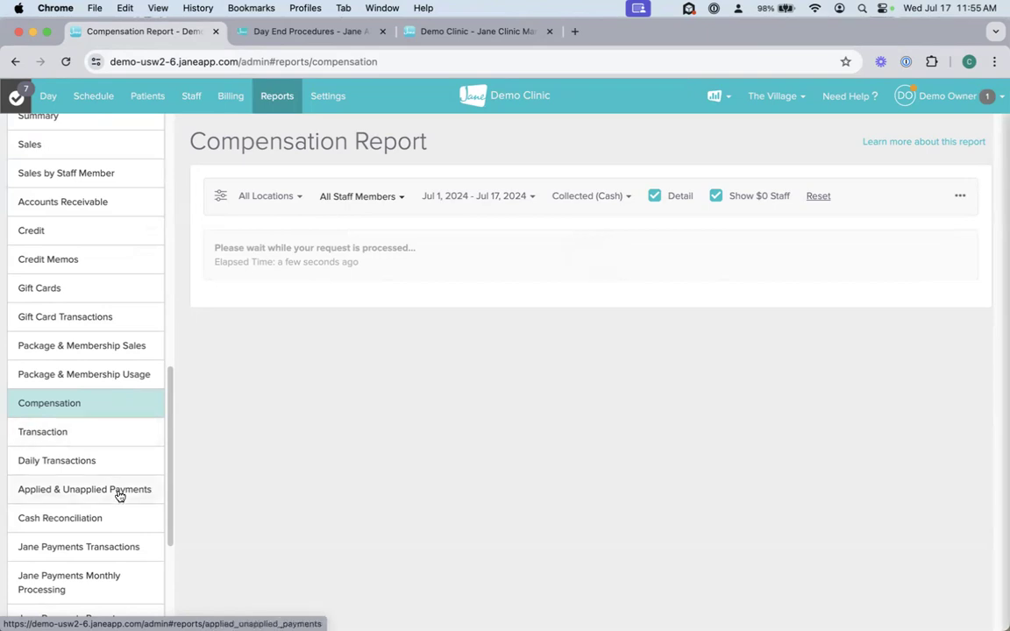
pyautogui.scroll(-1, 119, 496)
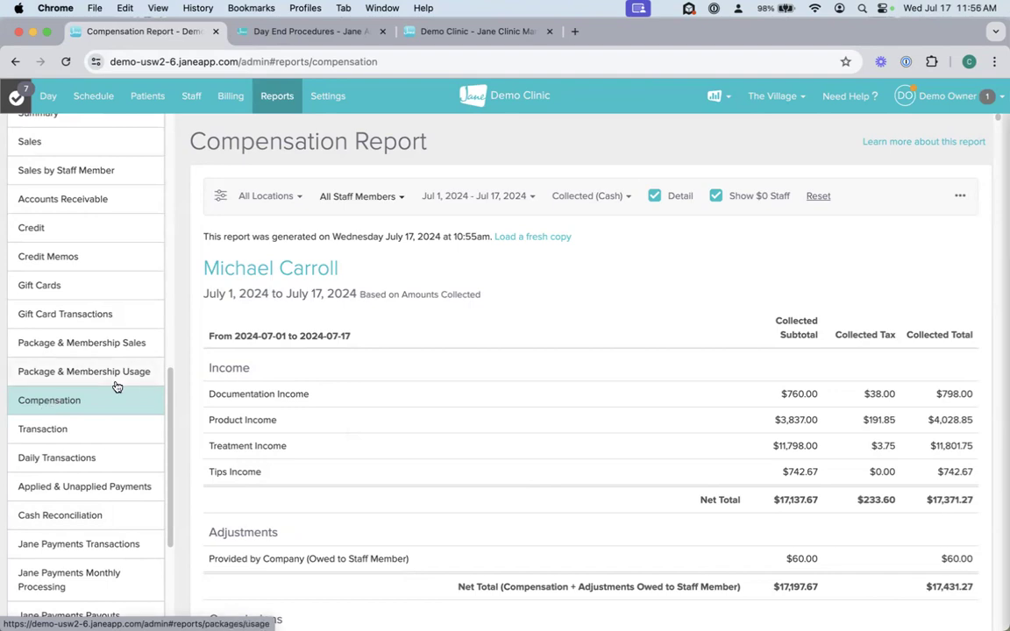
# Step: Search the patient list for "patient" and open the billing purchases of the first matching patient
pyautogui.click(149, 97)
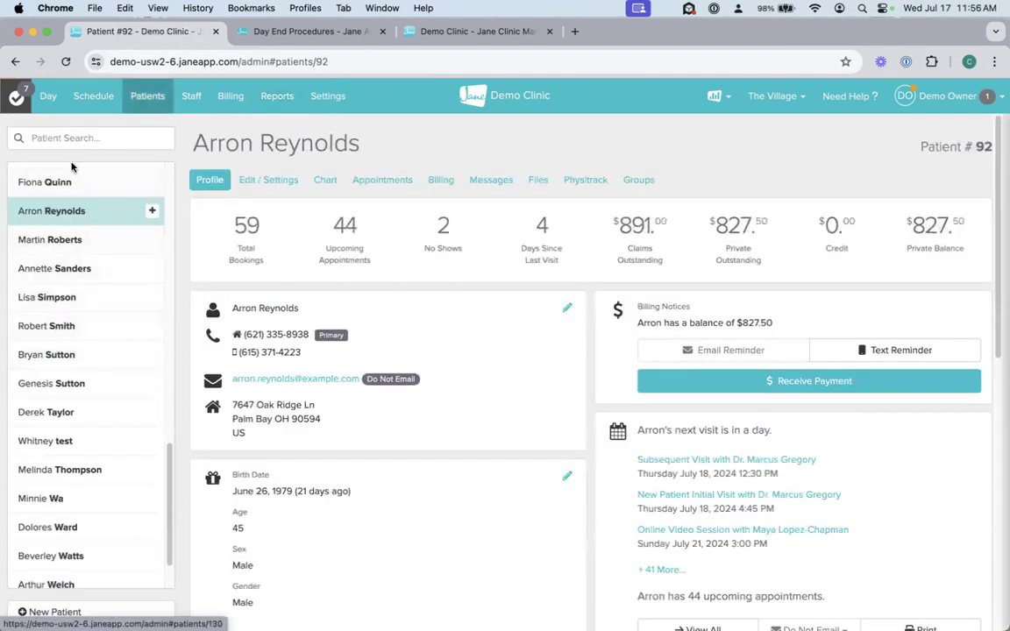
pyautogui.click(64, 132)
pyautogui.write('patient')
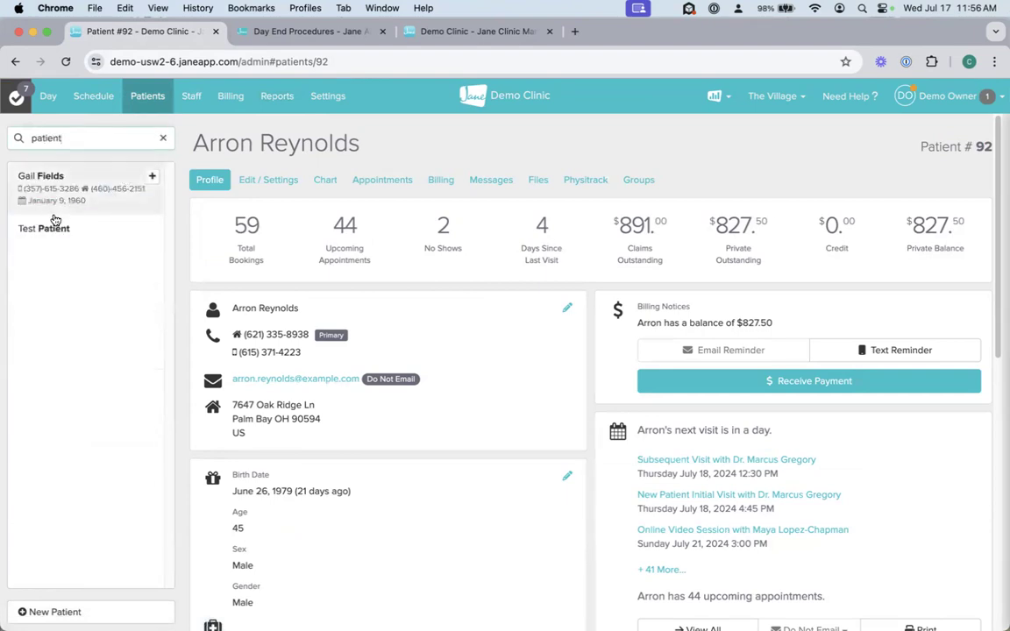
pyautogui.click(50, 229)
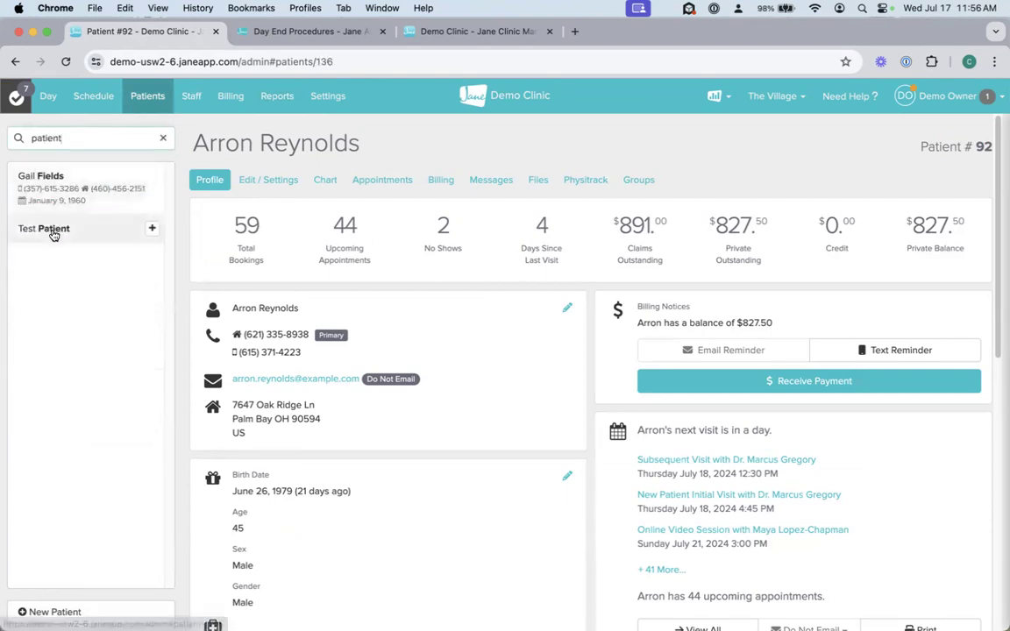
pyautogui.click(42, 180)
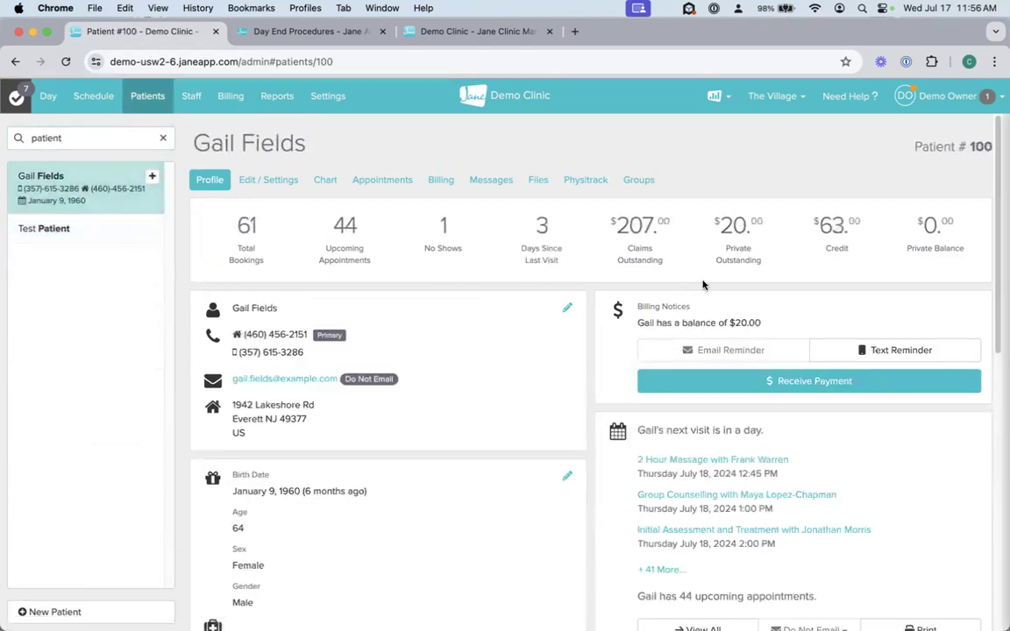
pyautogui.click(440, 182)
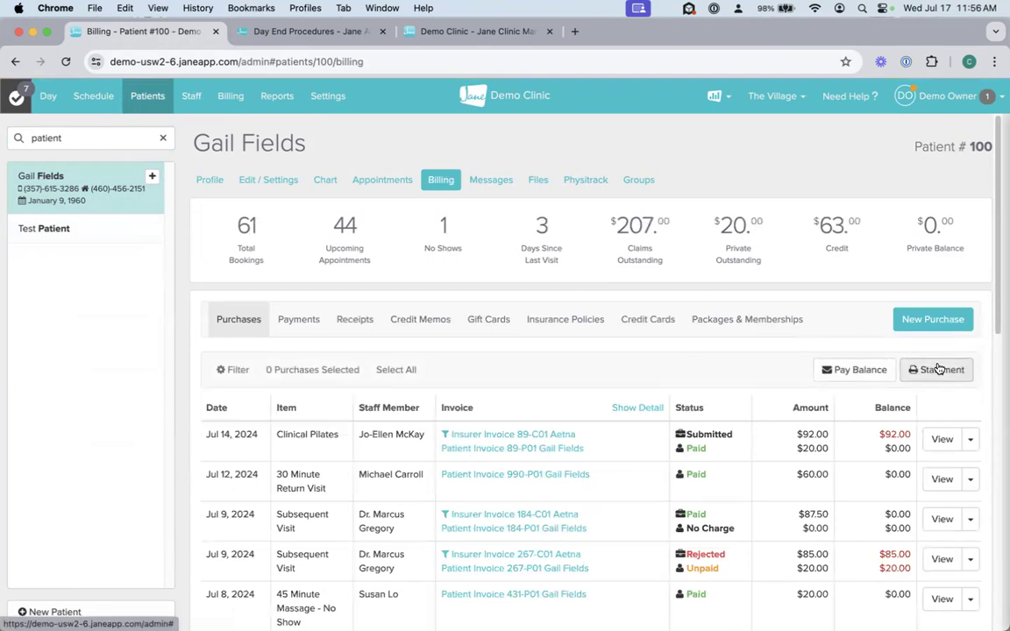
# Step: View the patient's account statement, point out the summary from Total Invoiced to Balance, and close the statement
pyautogui.click(938, 369)
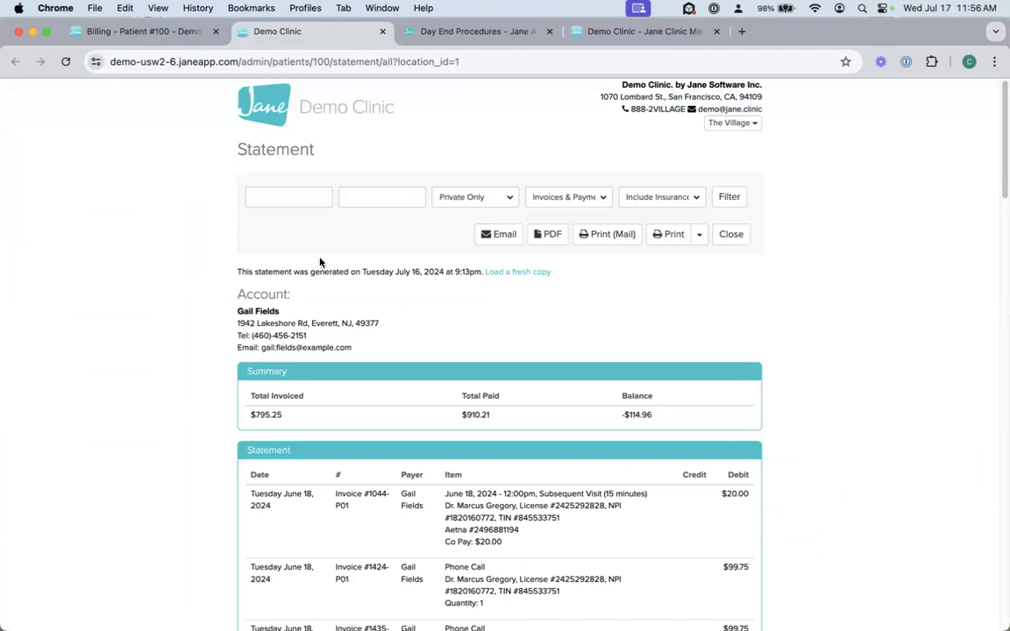
pyautogui.moveTo(274, 423); pyautogui.dragTo(650, 423)
pyautogui.click(311, 415)
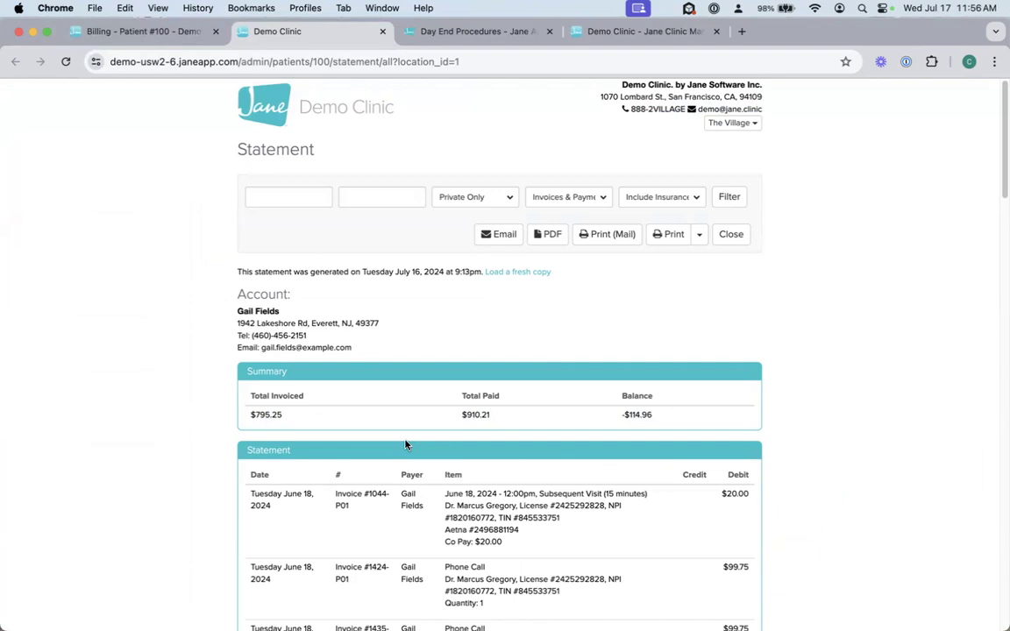
pyautogui.click(731, 235)
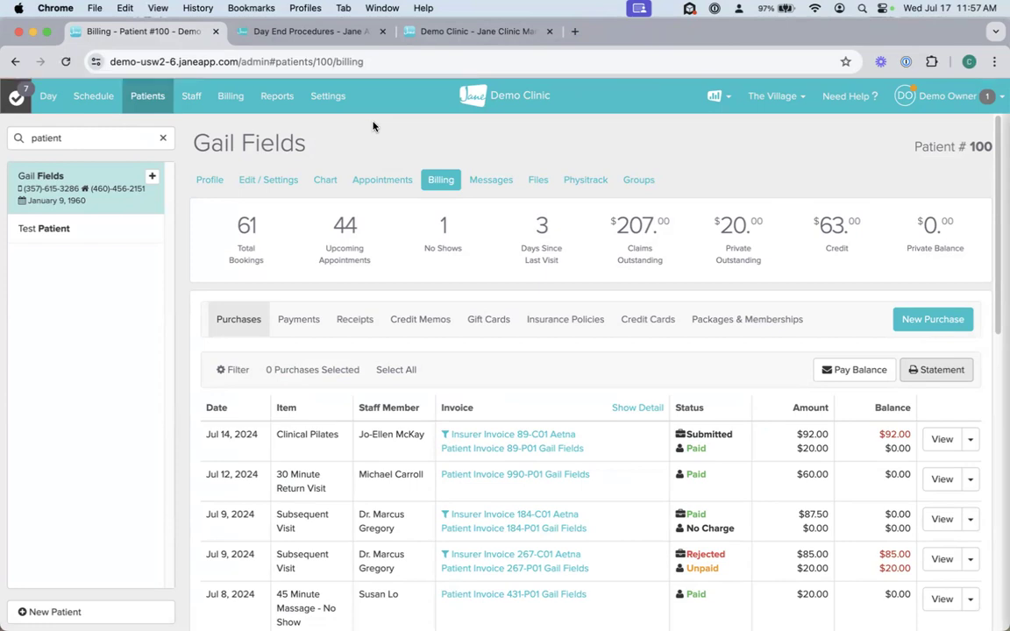
# Step: Return to the clinic reports and open the Billings Summary report
pyautogui.click(273, 93)
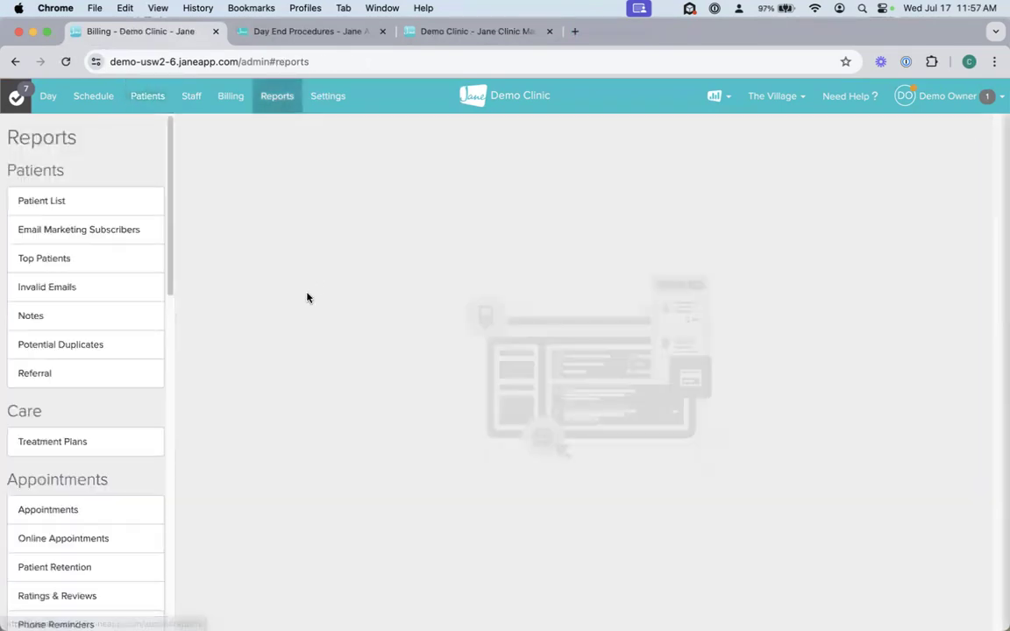
pyautogui.scroll(-7, 81, 530)
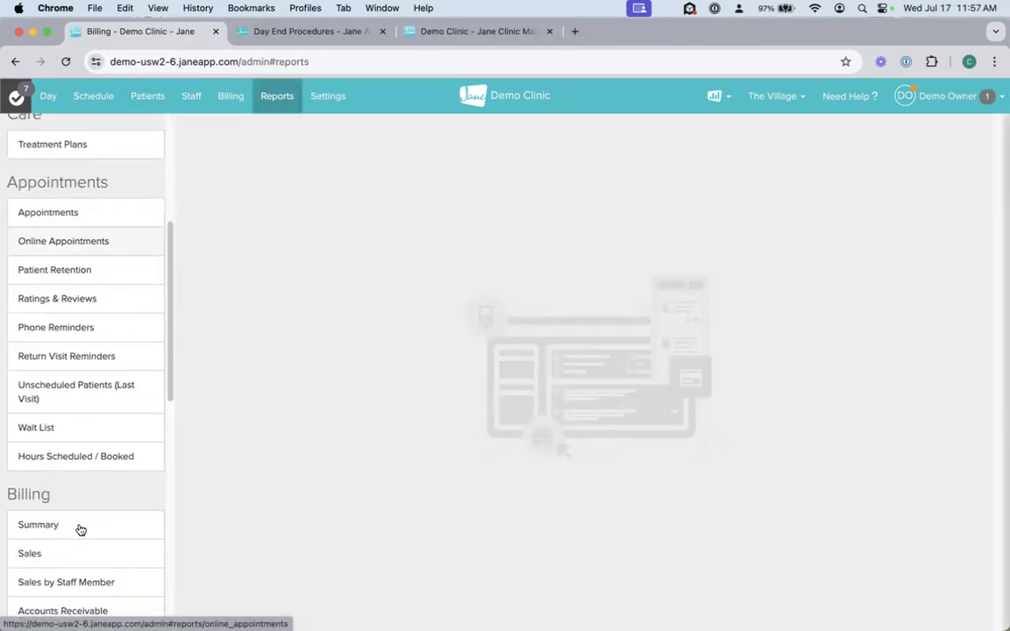
pyautogui.scroll(-2, 79, 526)
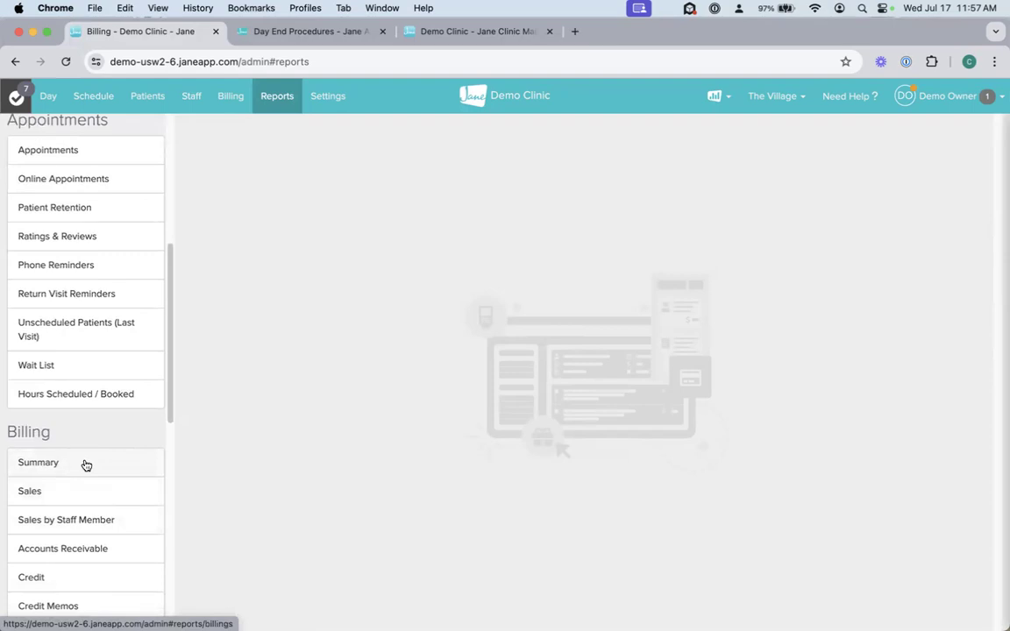
pyautogui.click(86, 464)
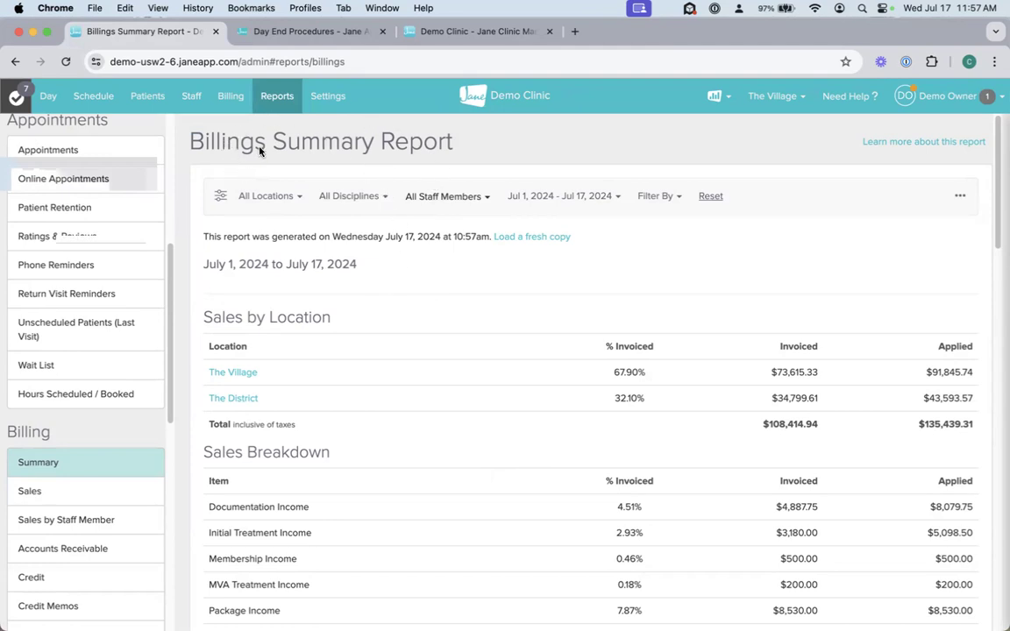
# Step: Set the Billings Summary report's date range to January 1, 2024 through July 17, 2024
pyautogui.click(550, 196)
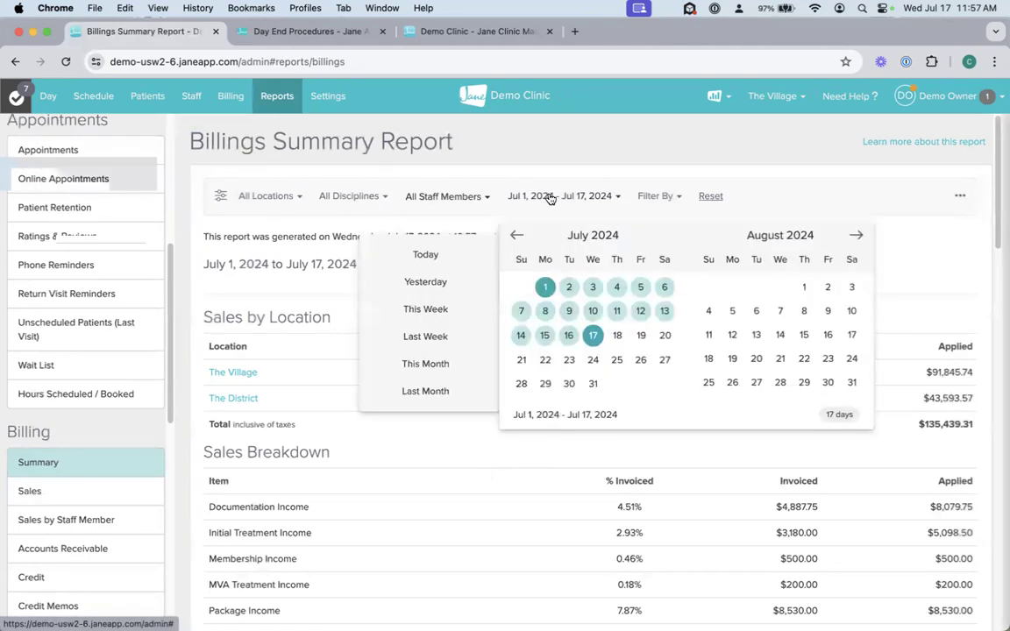
pyautogui.click(516, 237)
pyautogui.click(516, 237)
pyautogui.click(516, 237)
pyautogui.click(515, 236)
pyautogui.click(516, 237)
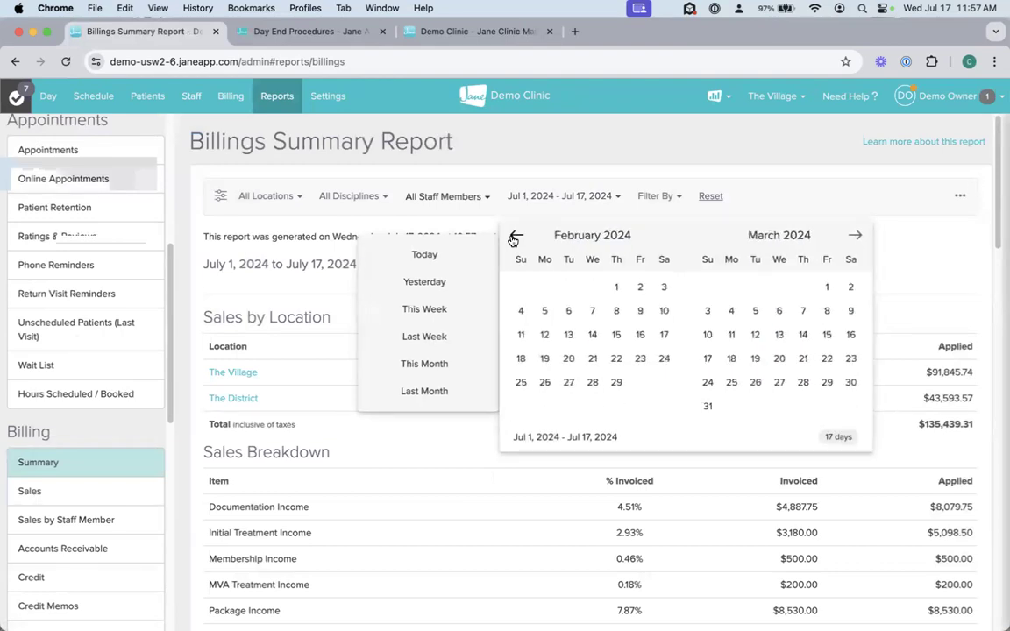
pyautogui.click(516, 237)
pyautogui.click(544, 287)
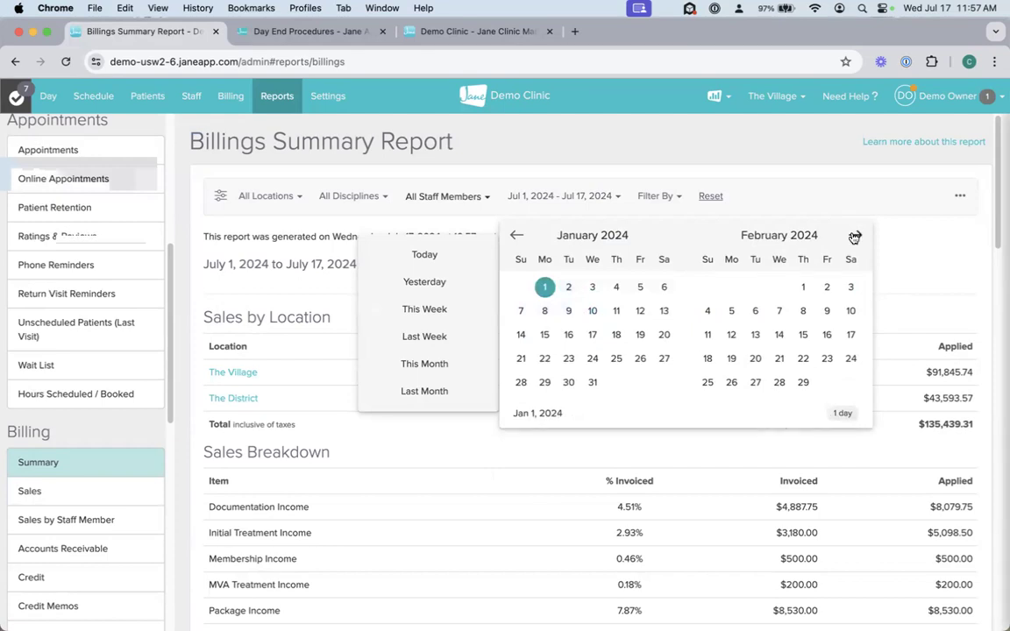
pyautogui.click(856, 235)
pyautogui.click(856, 235)
pyautogui.click(856, 235)
pyautogui.click(856, 235)
pyautogui.click(856, 235)
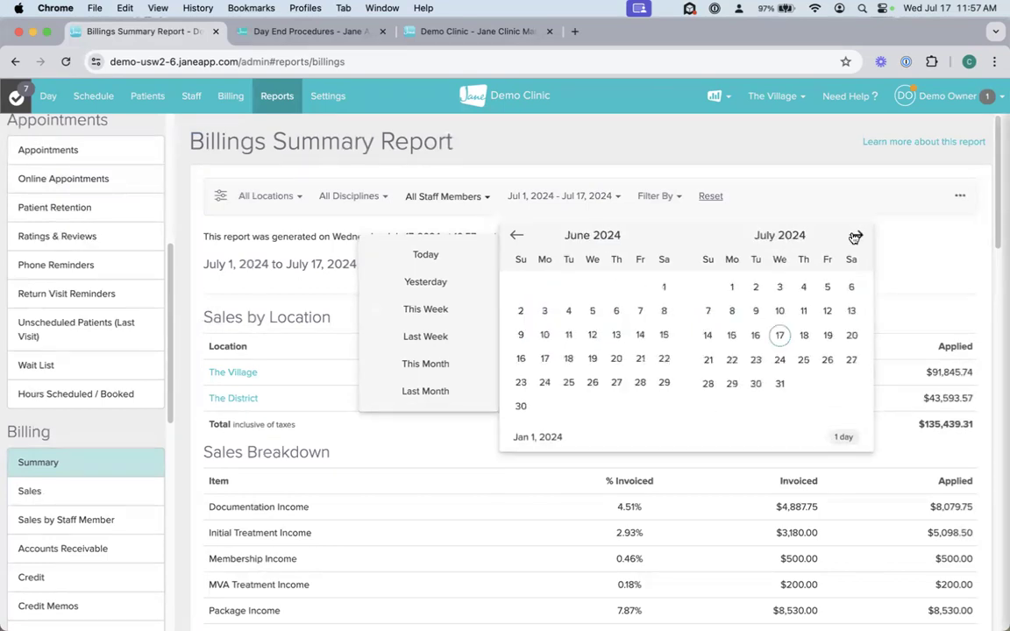
pyautogui.click(780, 335)
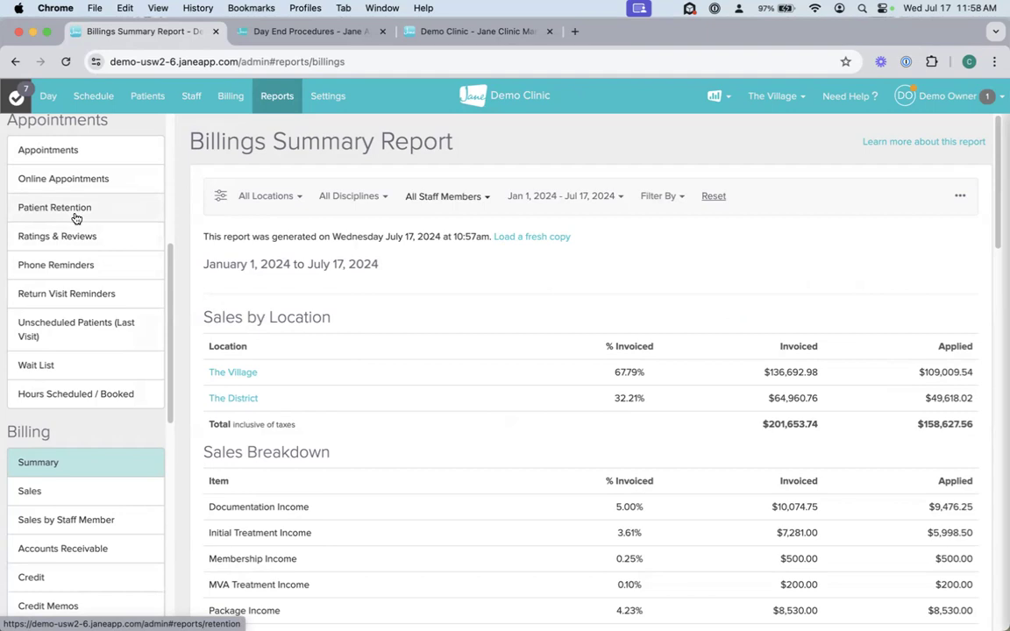
# Step: Open the Patient Retention report and view its date range calendar and its print and export options
pyautogui.scroll(2, 70, 350)
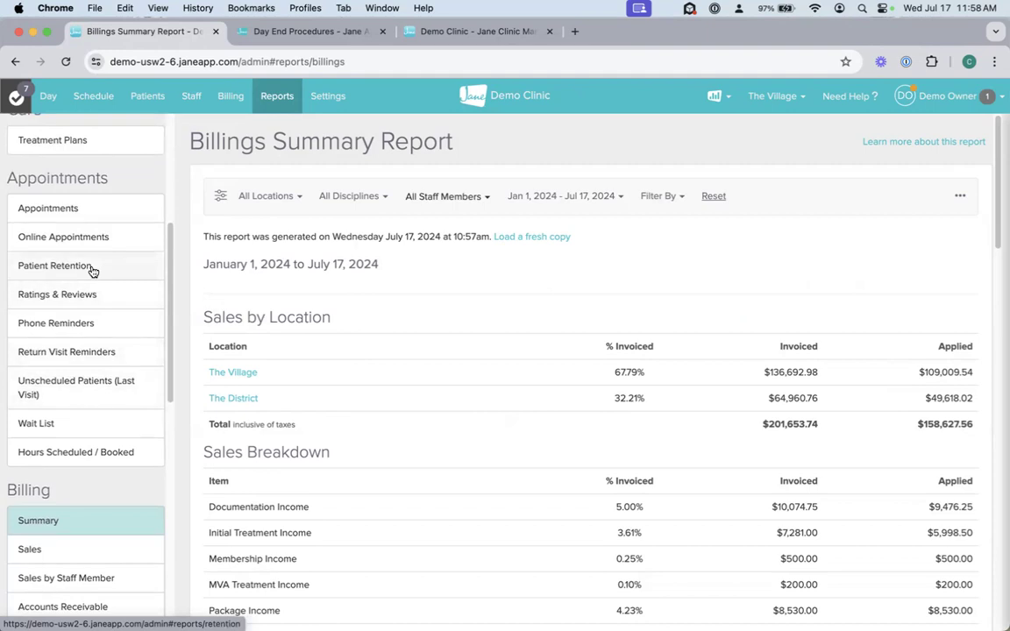
pyautogui.click(91, 268)
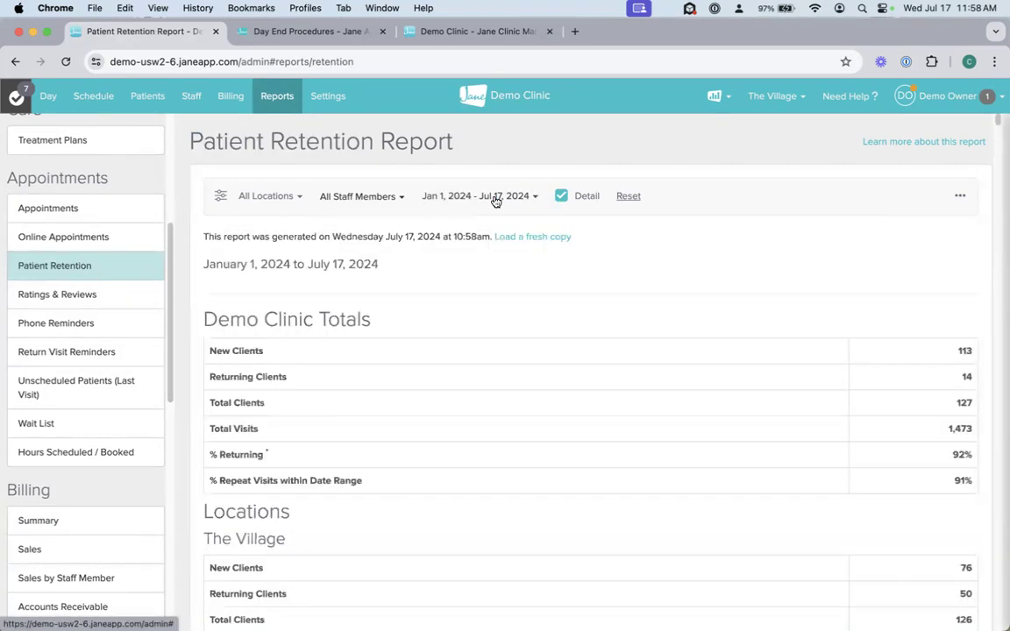
pyautogui.click(496, 201)
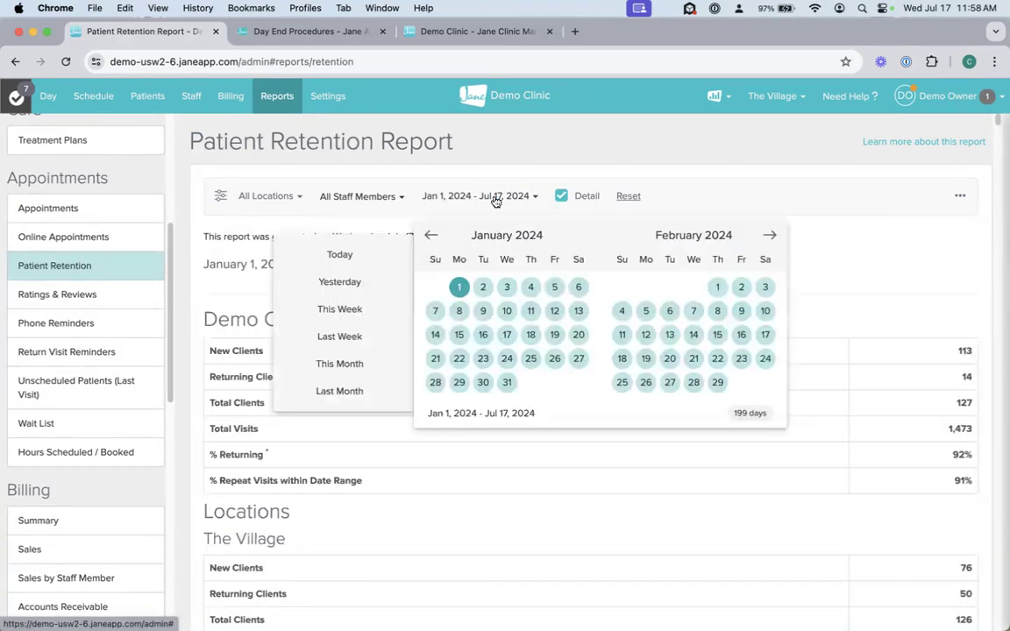
pyautogui.click(959, 197)
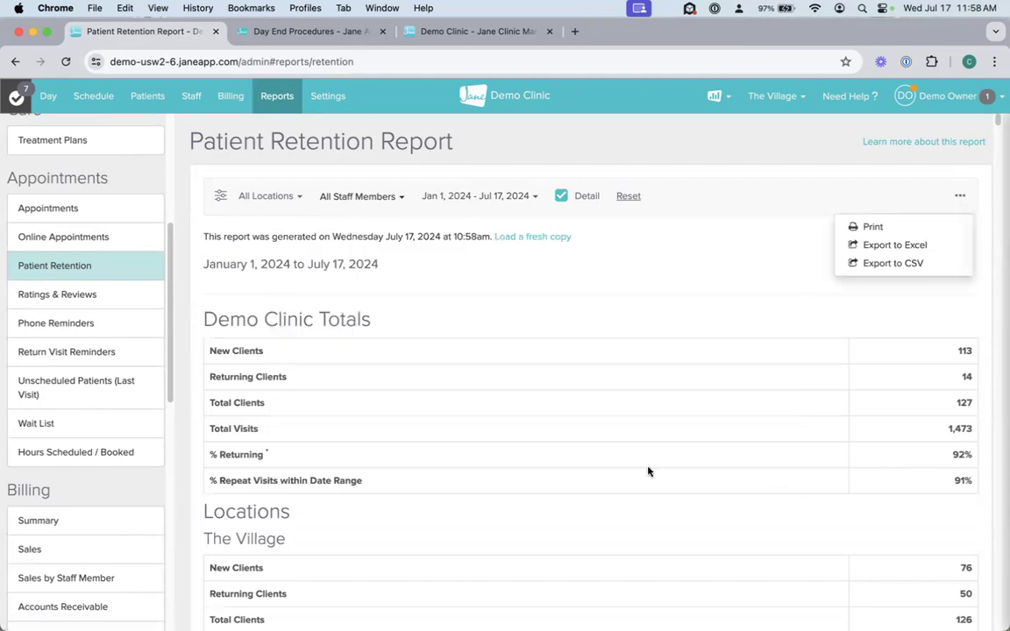
# Step: Highlight the New Clients and Total Clients labels and their values in the Demo Clinic Totals
pyautogui.tripleClick(209, 350)
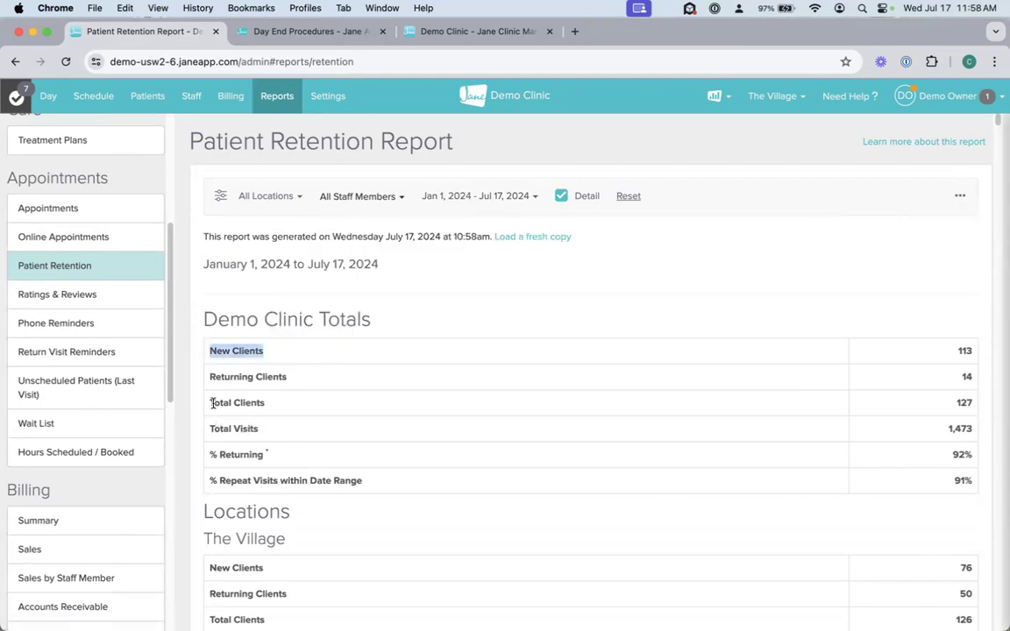
pyautogui.moveTo(213, 403); pyautogui.dragTo(327, 407)
pyautogui.moveTo(957, 351); pyautogui.dragTo(975, 353)
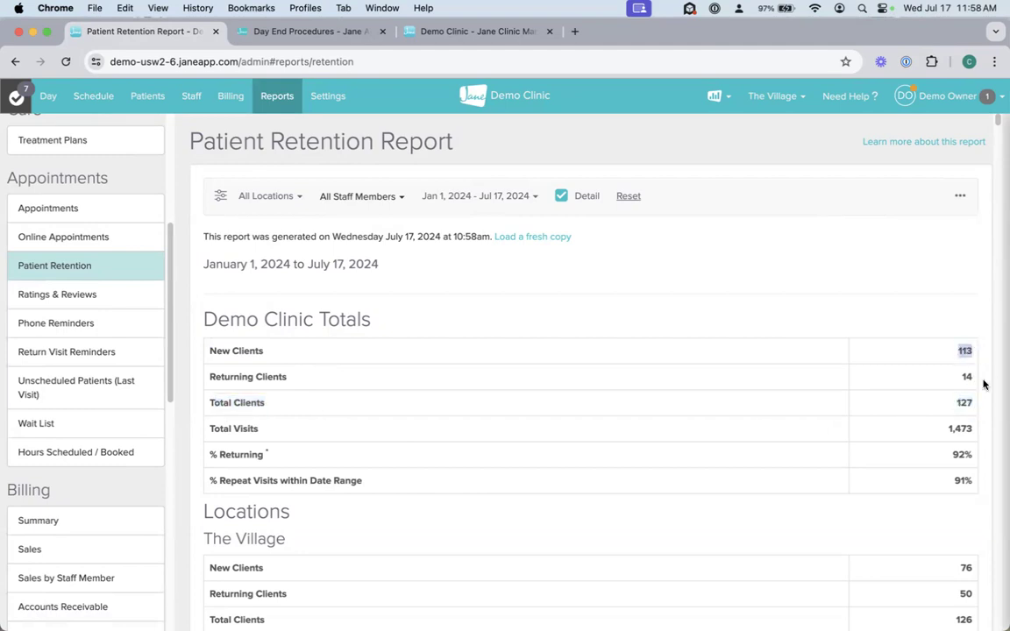
pyautogui.moveTo(975, 403); pyautogui.dragTo(956, 402)
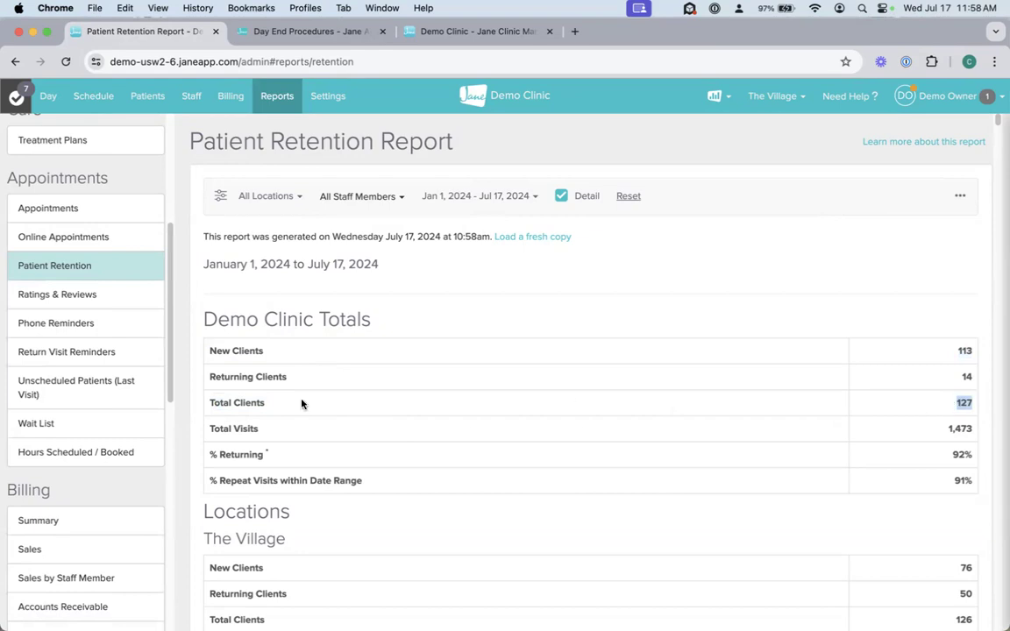